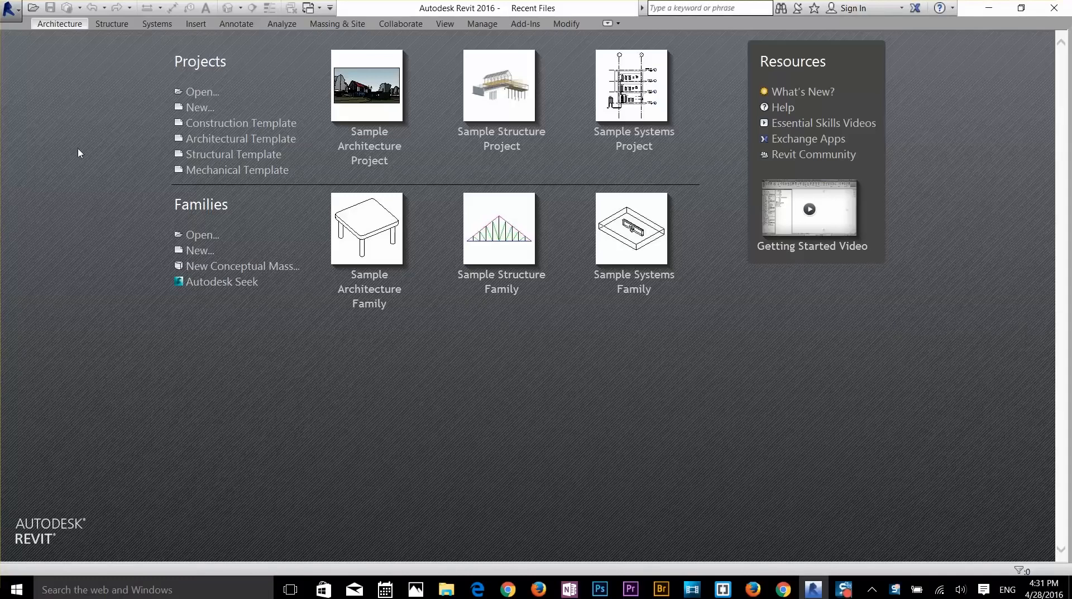
- Open the New Project dialog to review the template choices, then cancel it twice
{"action": "left_click", "coordinate": [11, 16]}
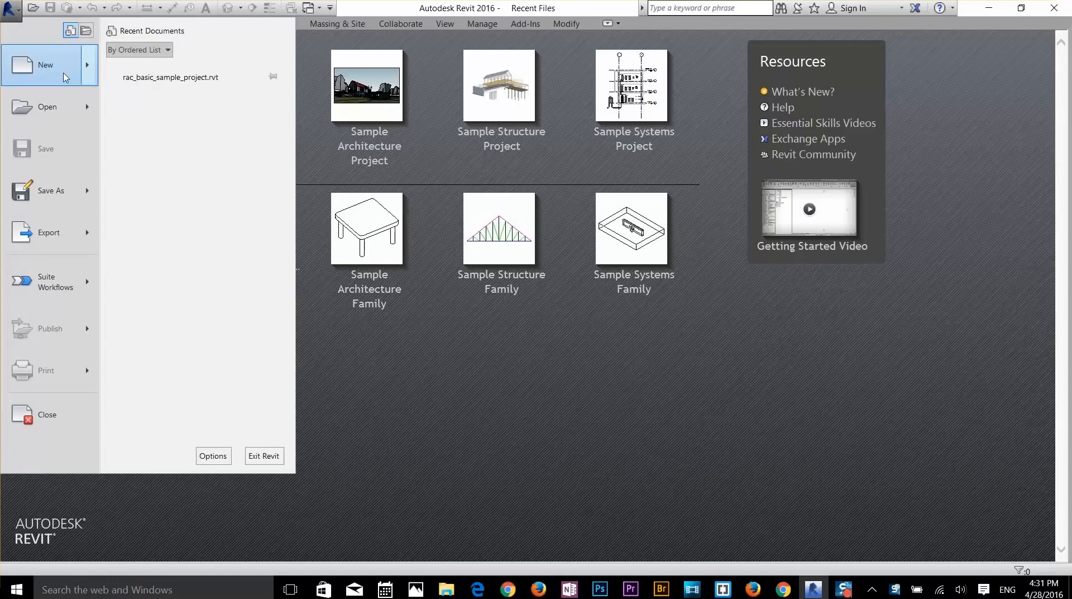
{"action": "mouse_move", "coordinate": [65, 77]}
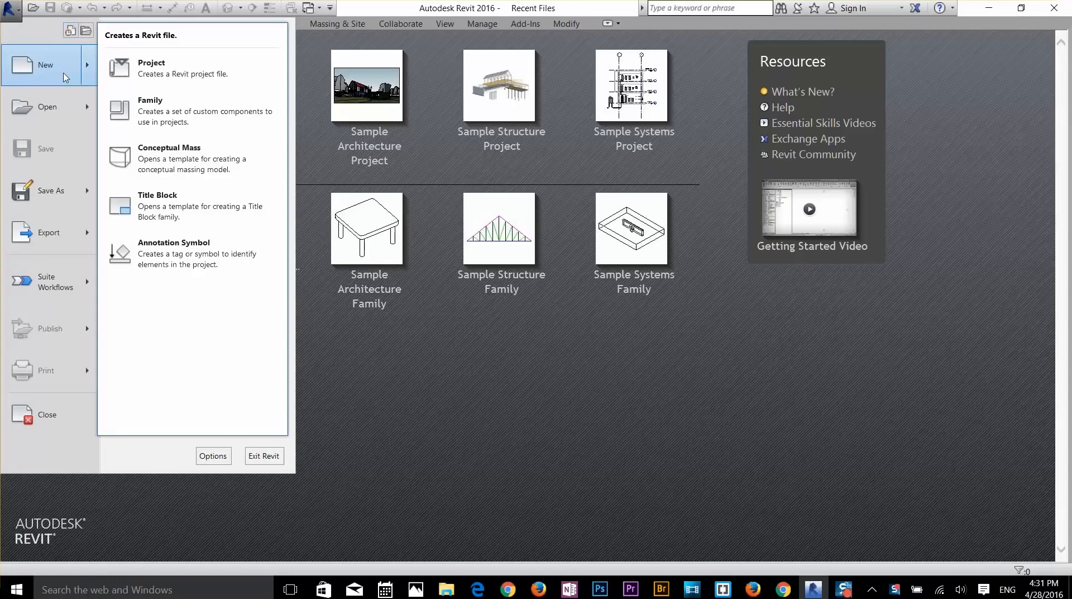
{"action": "left_click", "coordinate": [177, 74]}
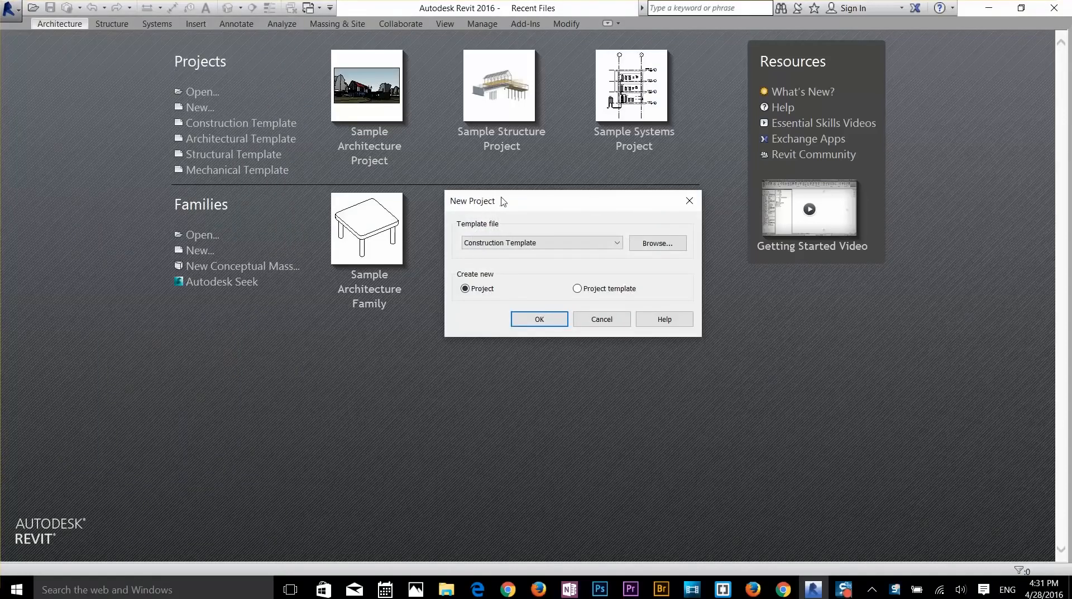
{"action": "left_click", "coordinate": [550, 247]}
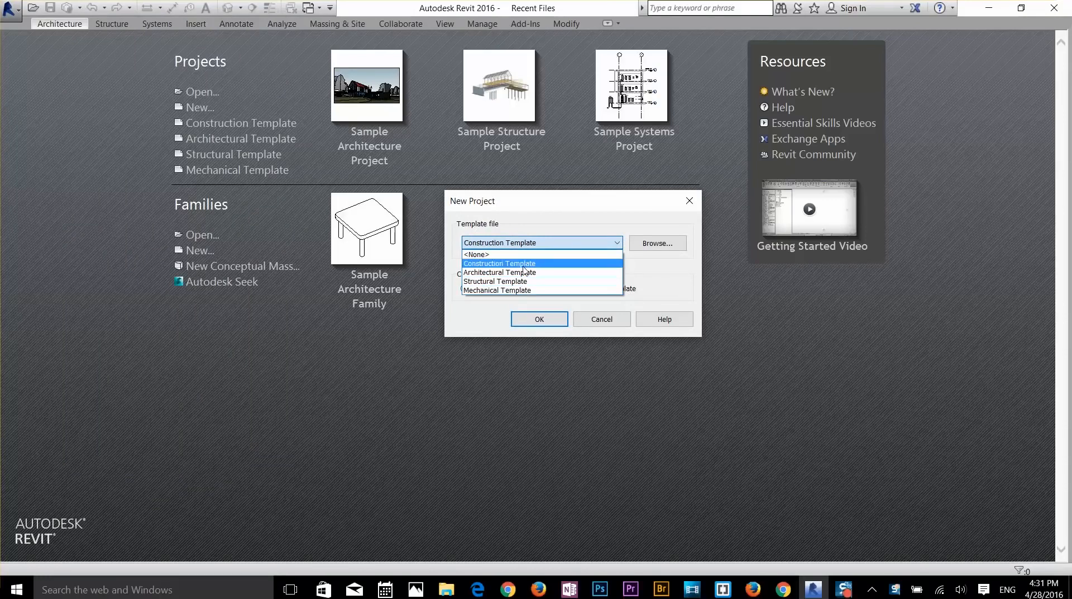
{"action": "left_click", "coordinate": [479, 320]}
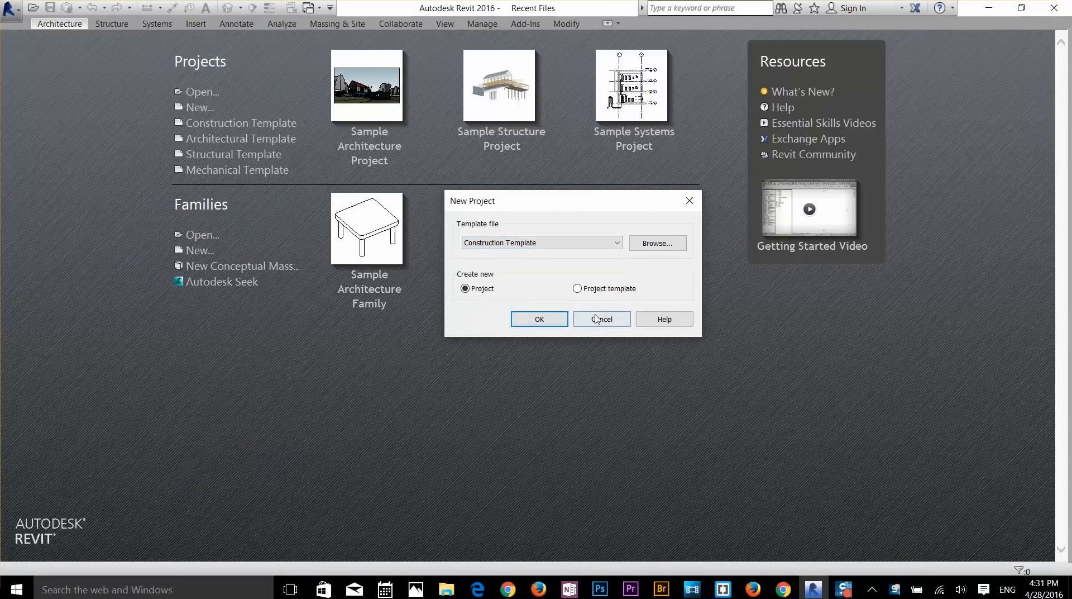
{"action": "left_click", "coordinate": [598, 319]}
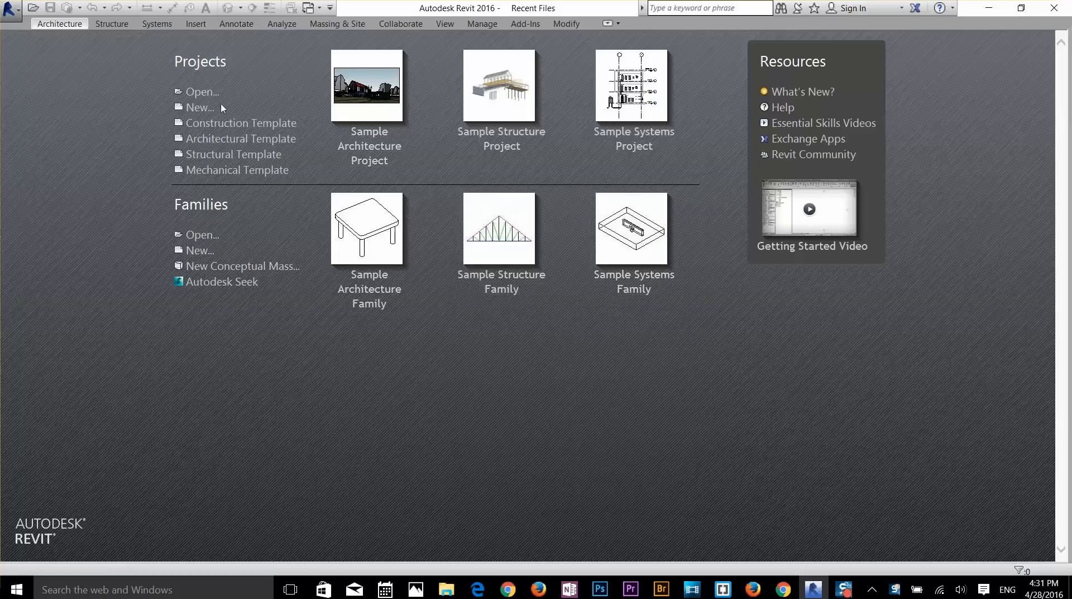
{"action": "left_click", "coordinate": [202, 109]}
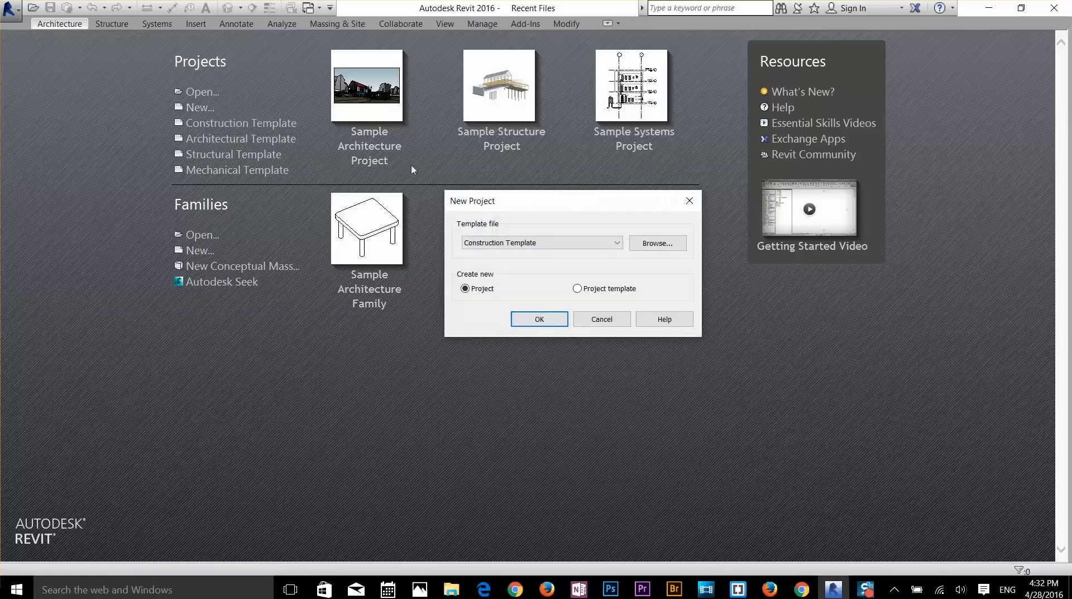
{"action": "left_click", "coordinate": [607, 319]}
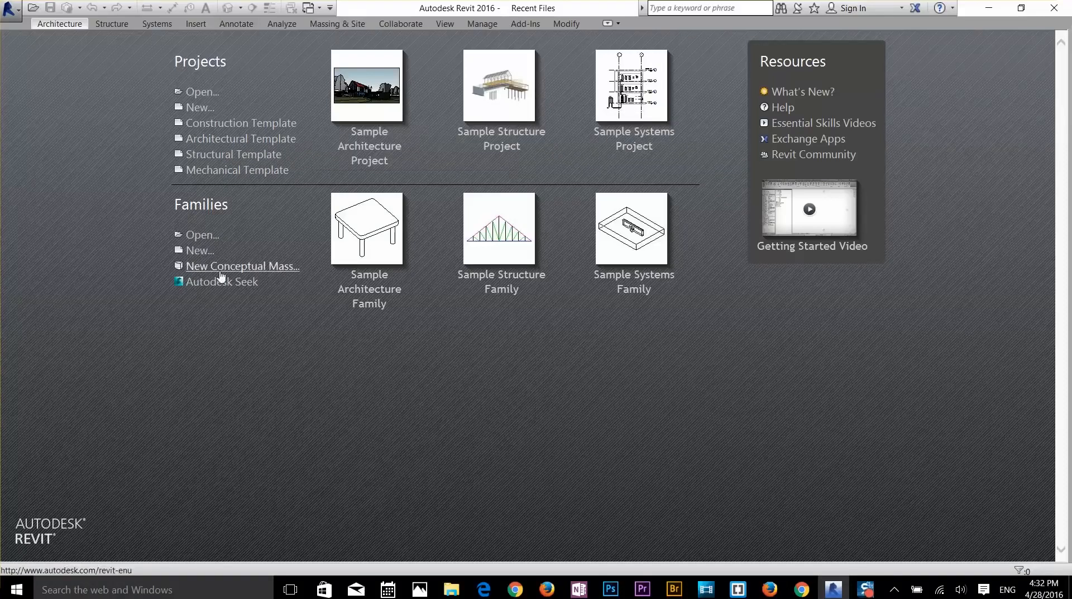
- Create a new project using the Architectural Template
{"action": "left_click", "coordinate": [203, 108]}
{"action": "left_click", "coordinate": [523, 242]}
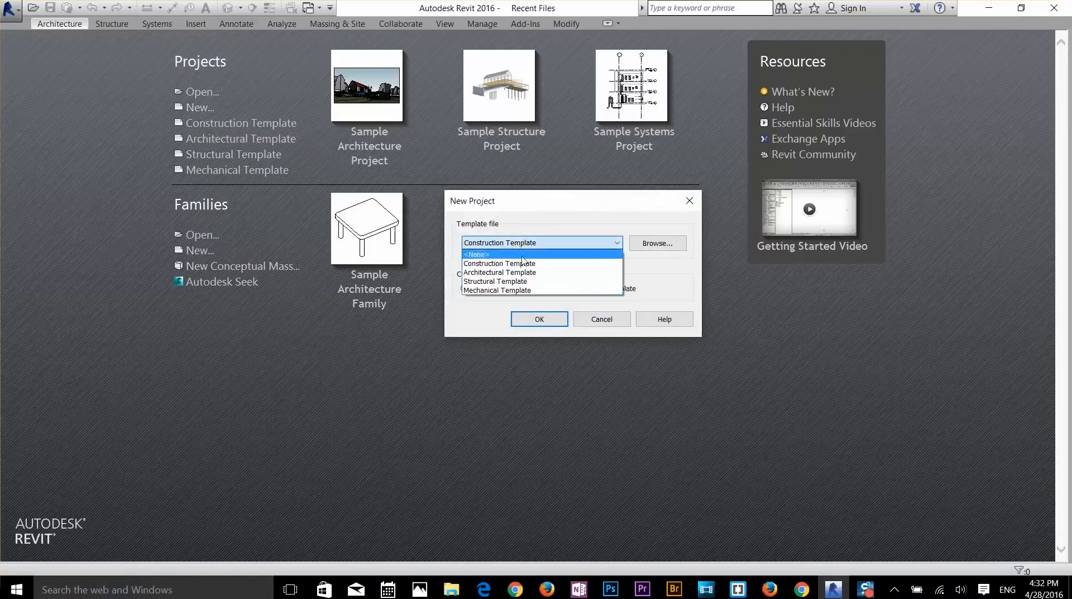
{"action": "left_click", "coordinate": [522, 272]}
{"action": "left_click", "coordinate": [545, 319]}
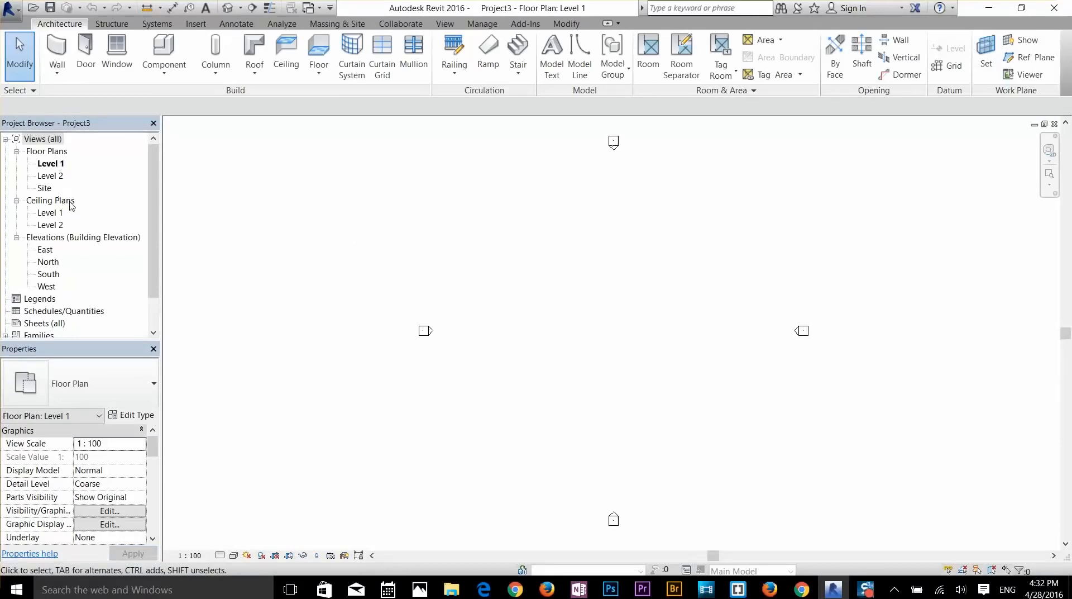
- Browse the Sheets, Schedules/Quantities and Legends categories in the Project Browser
{"action": "scroll", "coordinate": [70, 246], "scroll_direction": "down", "scroll_amount": 1}
{"action": "scroll", "coordinate": [68, 257], "scroll_direction": "down", "scroll_amount": 1}
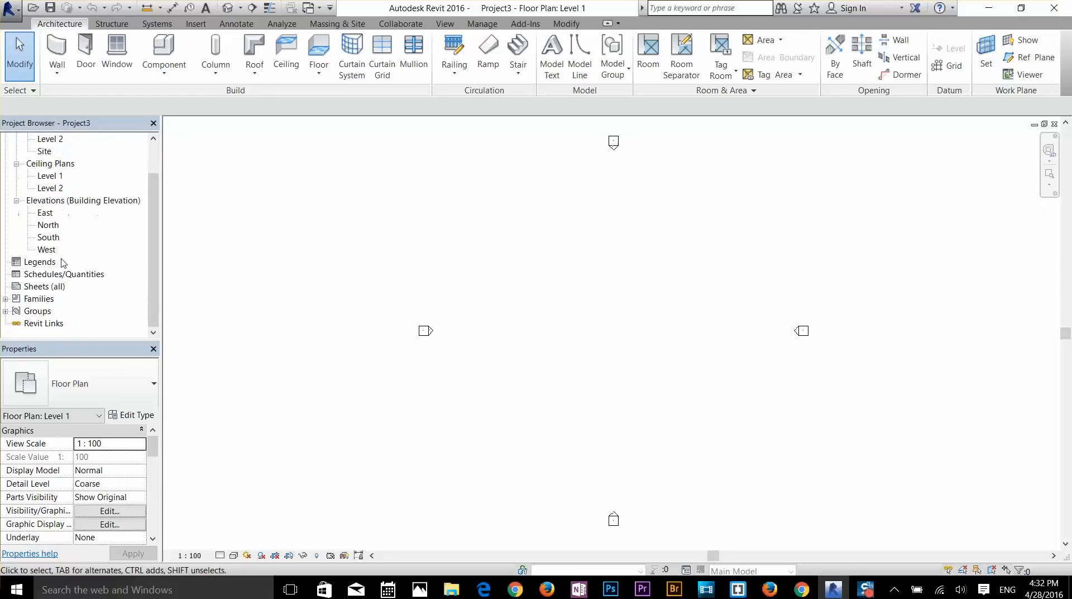
{"action": "left_click", "coordinate": [43, 288]}
{"action": "left_click", "coordinate": [46, 274]}
{"action": "left_click", "coordinate": [48, 263]}
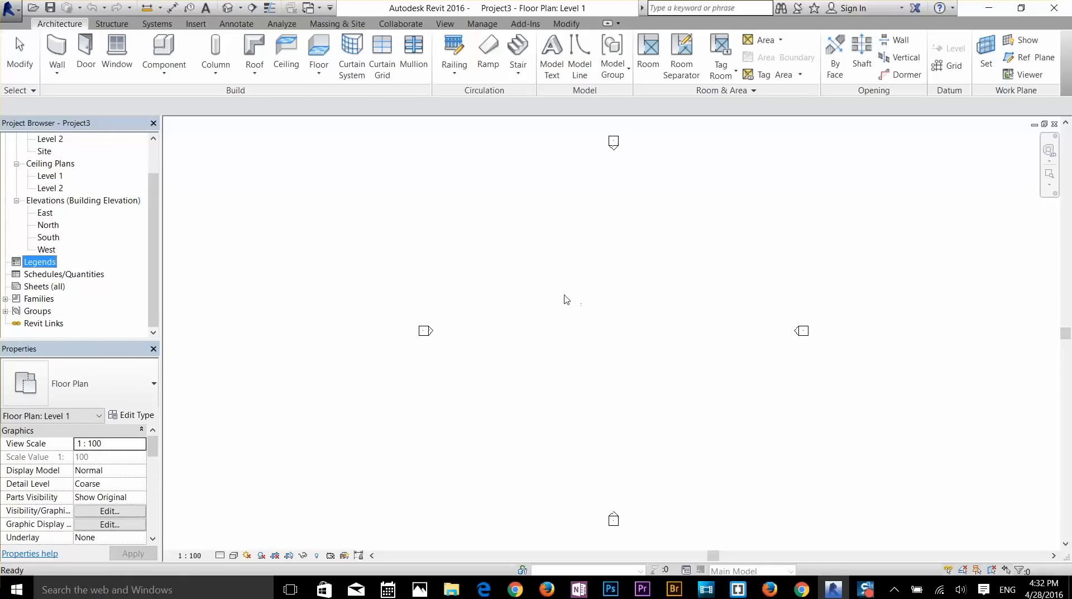
{"action": "left_click", "coordinate": [492, 327]}
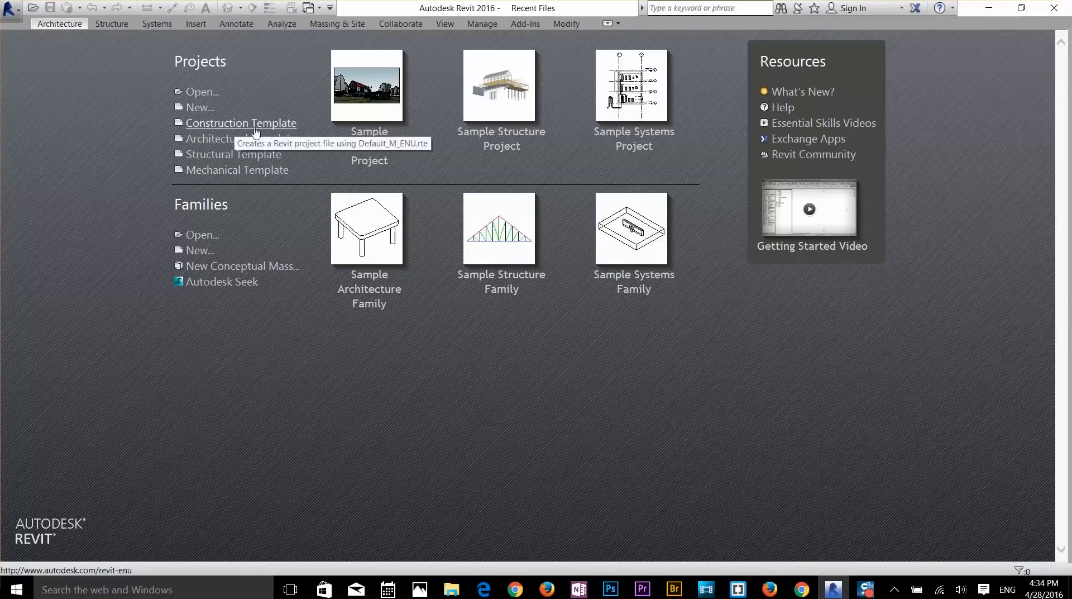
- Start a project from a start-page template, then close it from the application menu
{"action": "left_click", "coordinate": [236, 171]}
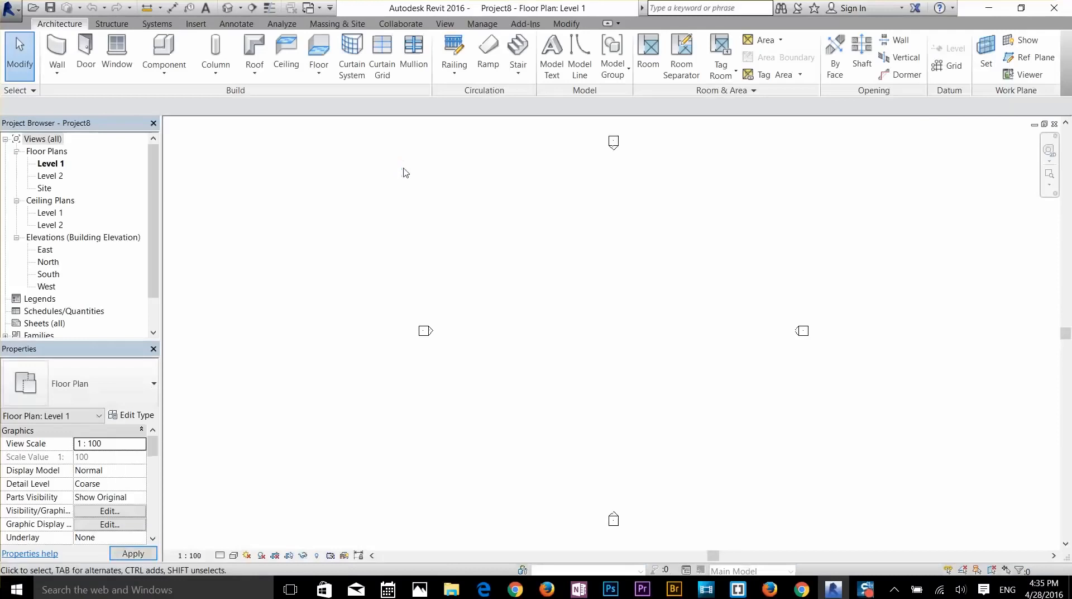
{"action": "mouse_move", "coordinate": [153, 221]}
{"action": "left_mouse_down"}
{"action": "mouse_move", "coordinate": [159, 272]}
{"action": "mouse_move", "coordinate": [162, 217]}
{"action": "left_mouse_up"}
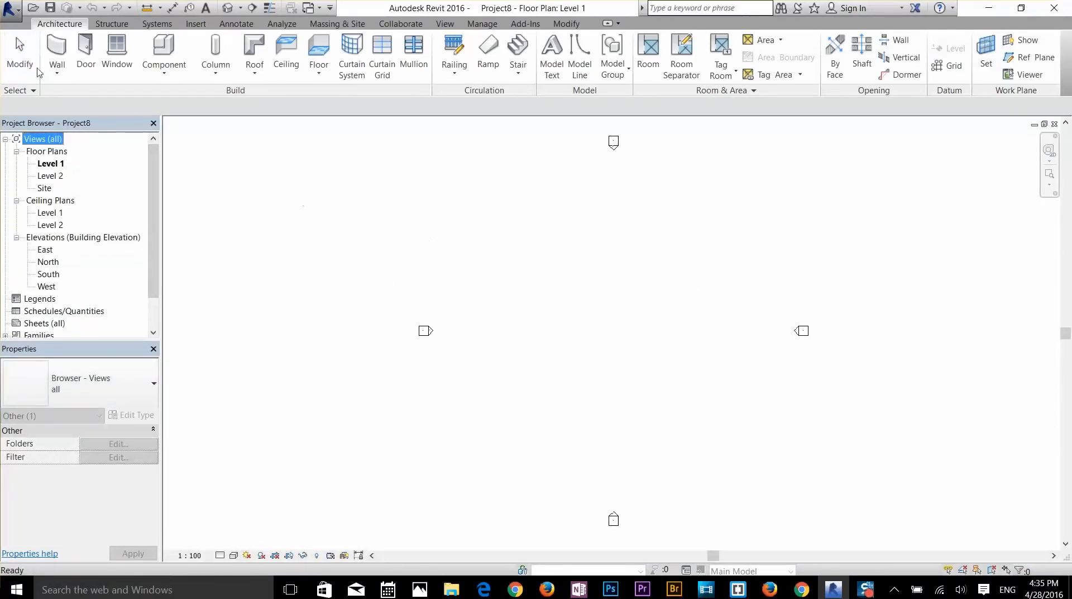
{"action": "left_click", "coordinate": [9, 10]}
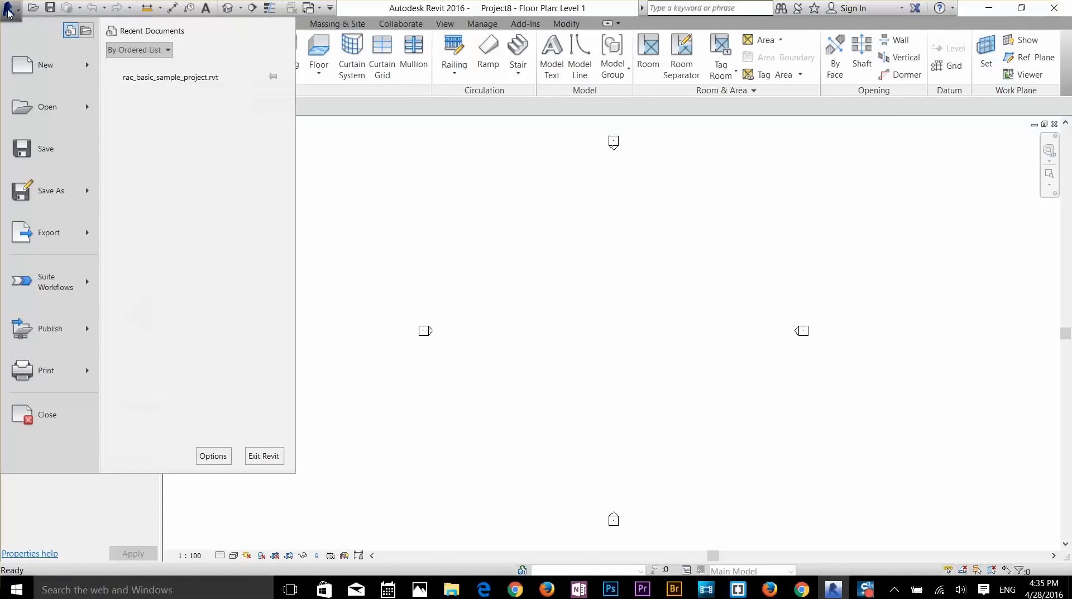
{"action": "left_click", "coordinate": [35, 414]}
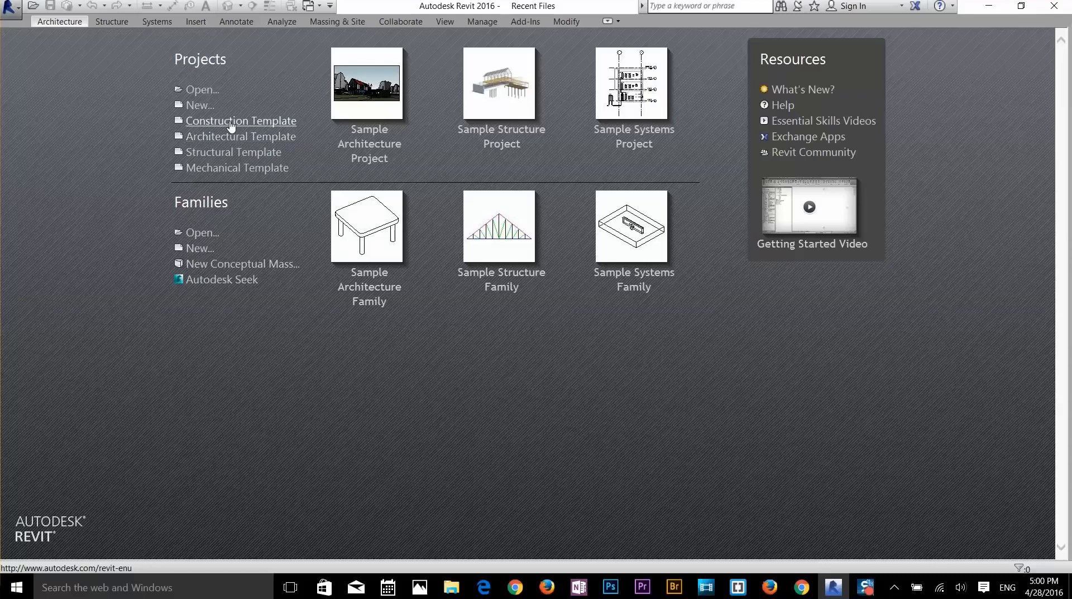
- Create a new project from Templates > US Imperial > Commercial-Default.rte and let it upgrade
{"action": "left_click", "coordinate": [201, 105]}
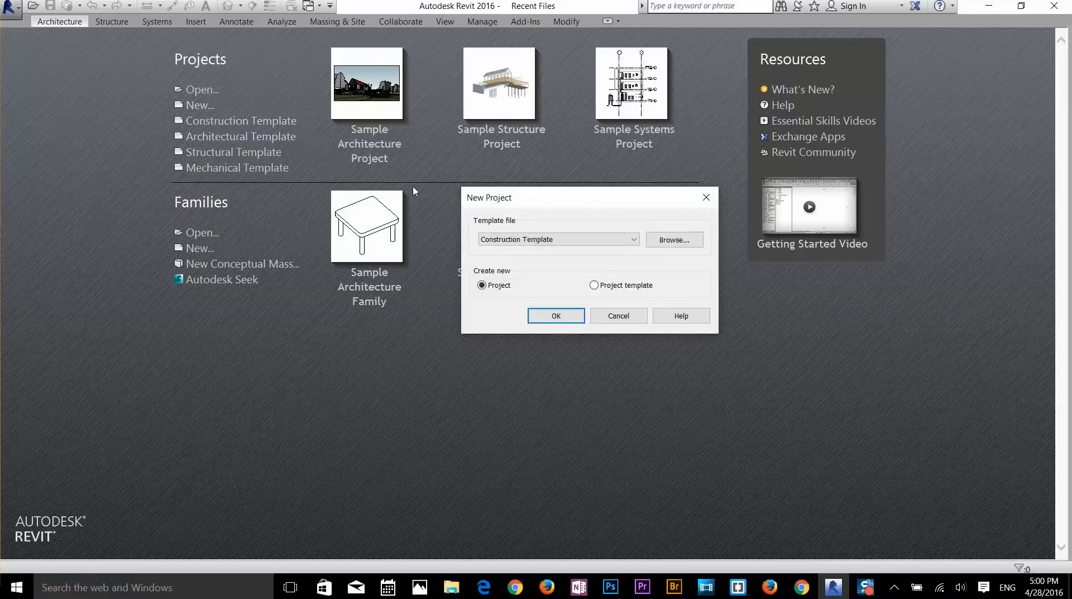
{"action": "left_click", "coordinate": [590, 242]}
{"action": "left_click", "coordinate": [590, 243]}
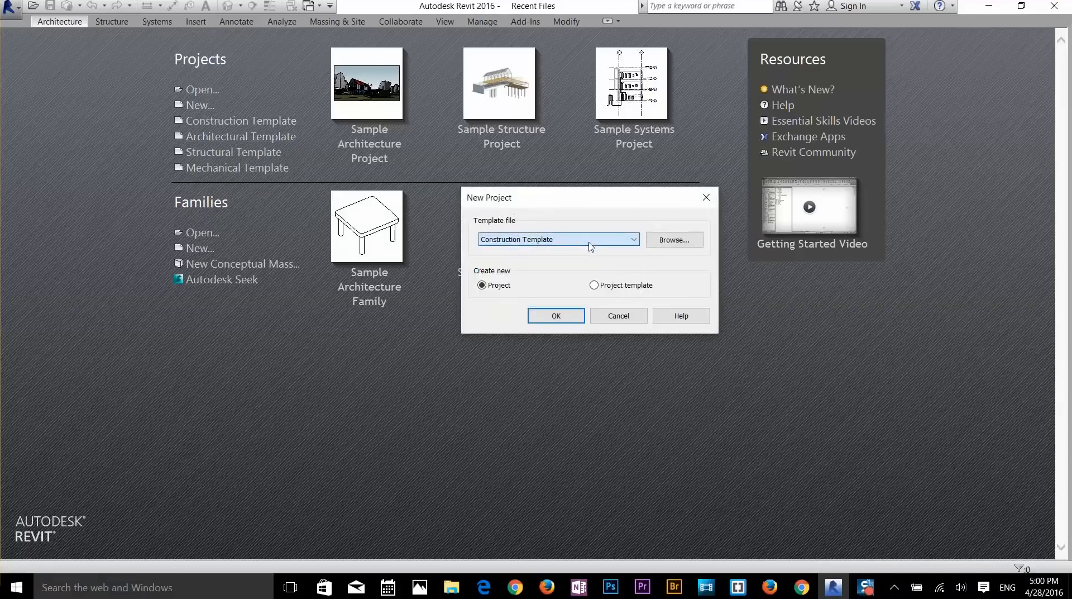
{"action": "left_click", "coordinate": [669, 239]}
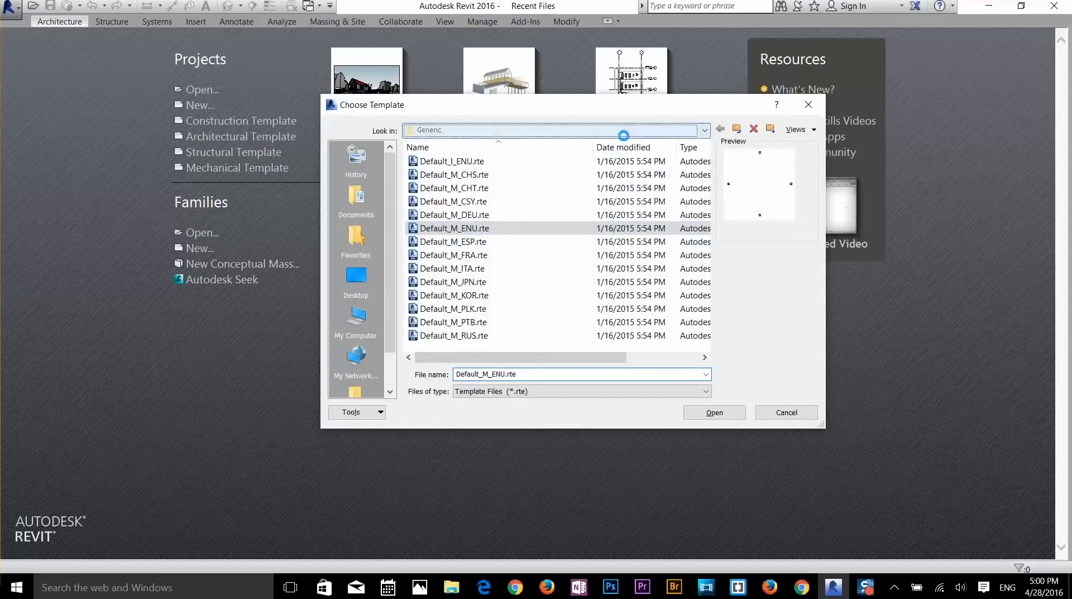
{"action": "left_click", "coordinate": [596, 129]}
{"action": "left_click", "coordinate": [519, 211]}
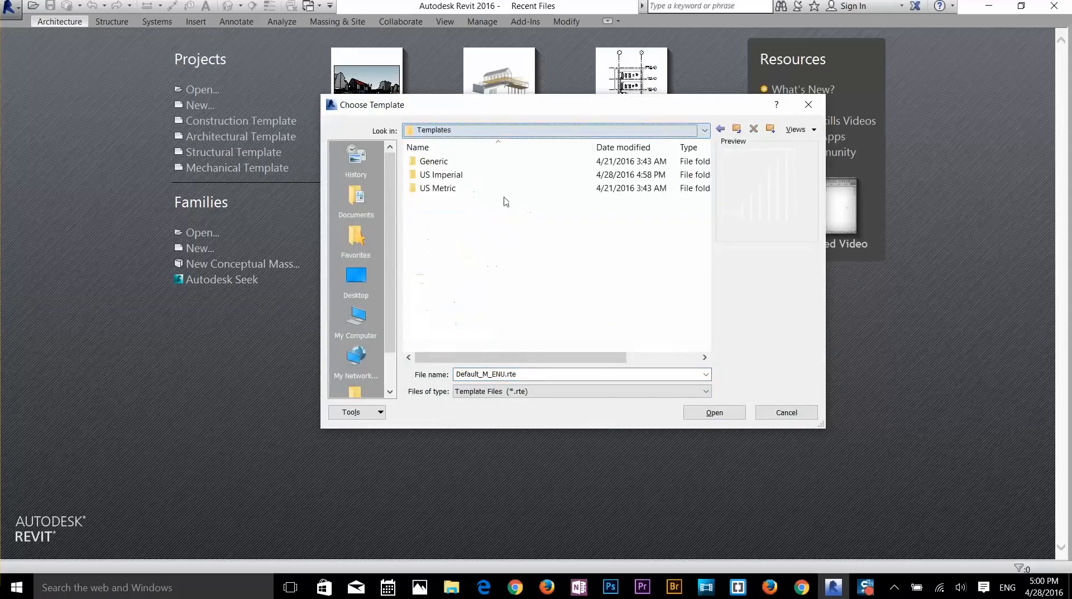
{"action": "double_click", "coordinate": [454, 176]}
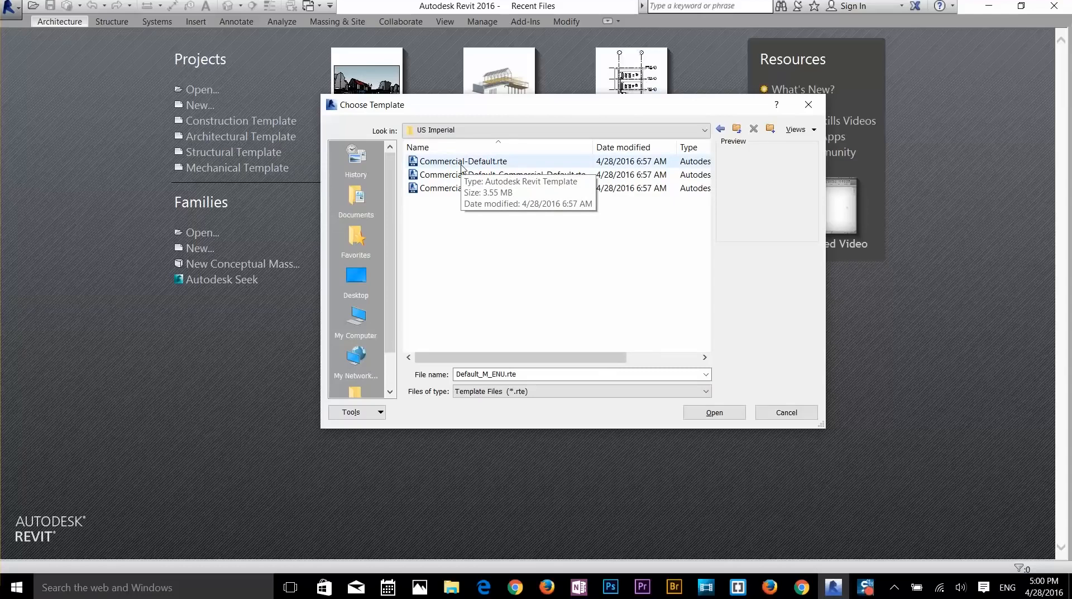
{"action": "double_click", "coordinate": [461, 162]}
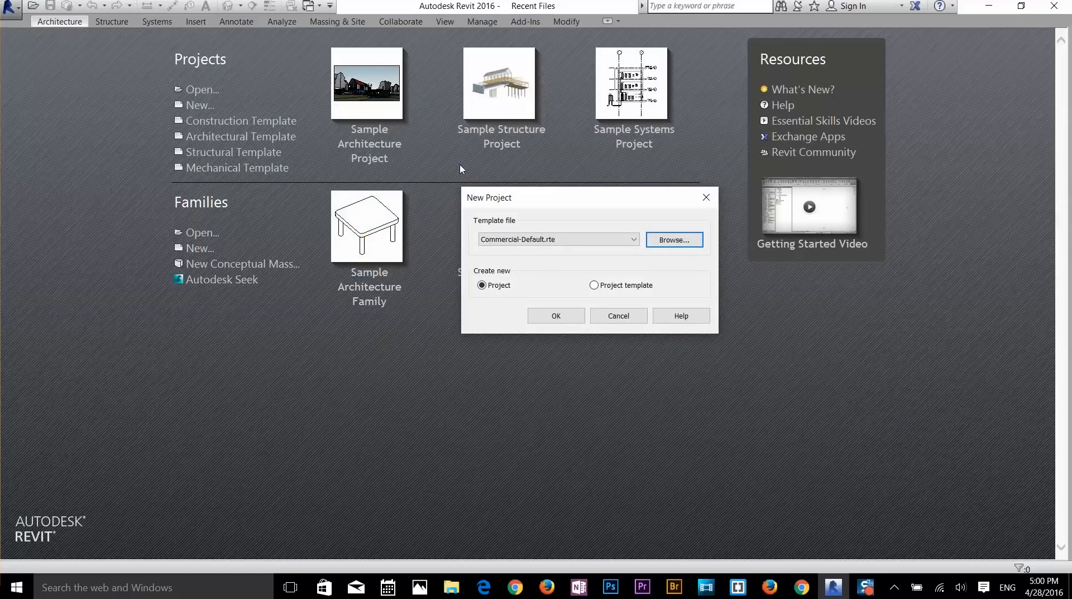
{"action": "left_click", "coordinate": [558, 314]}
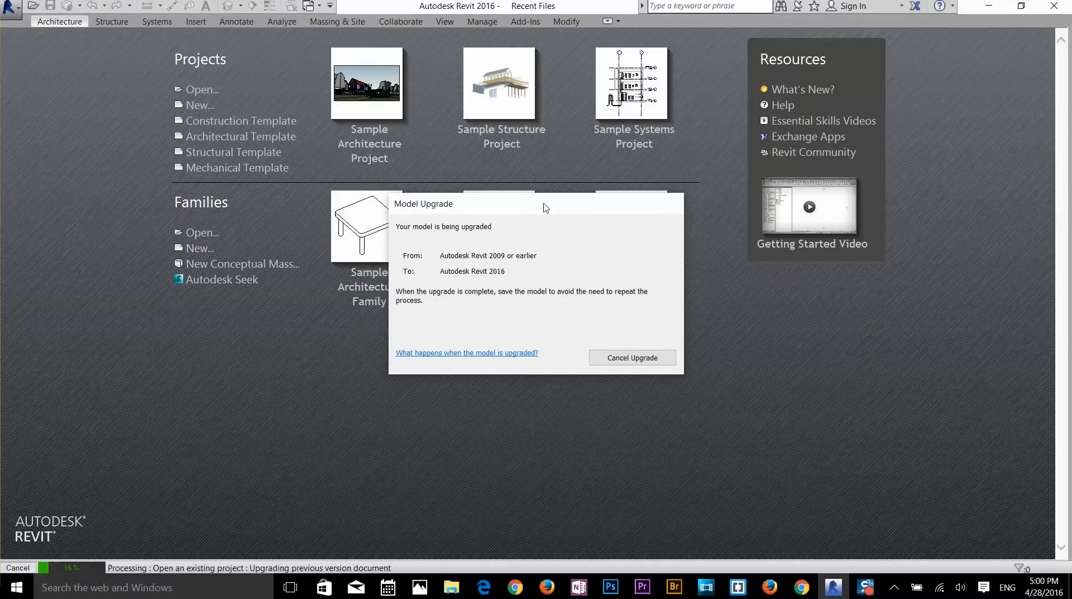
{"action": "left_click_drag", "start_coordinate": [546, 206], "coordinate": [576, 202]}
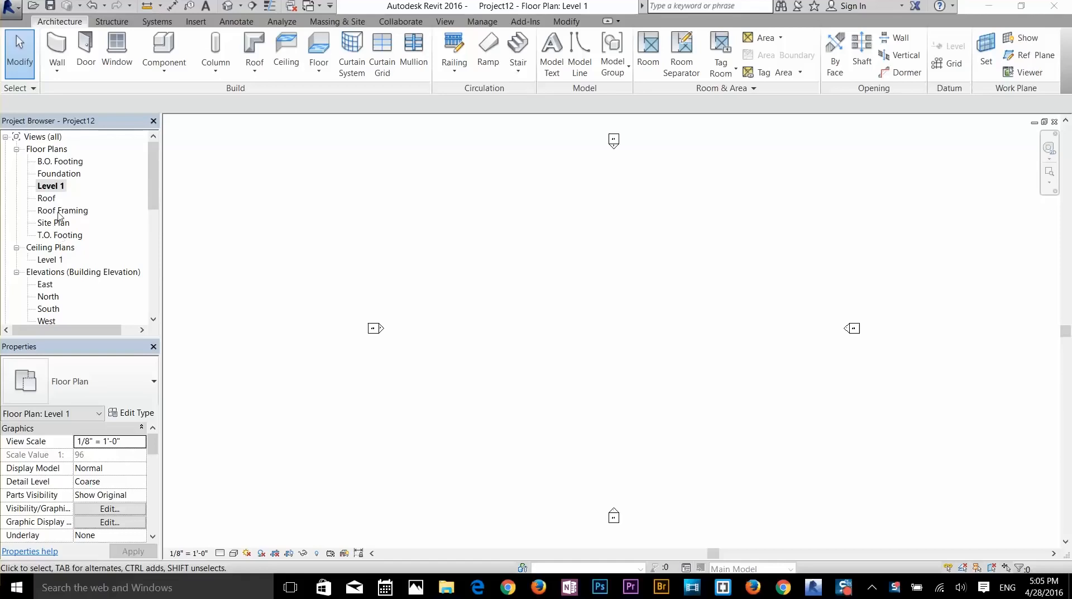
- Collapse Sheets, expand Schedules/Quantities, and open the C1 - Site Plan sheet
{"action": "scroll", "coordinate": [60, 198], "scroll_direction": "down", "scroll_amount": 2}
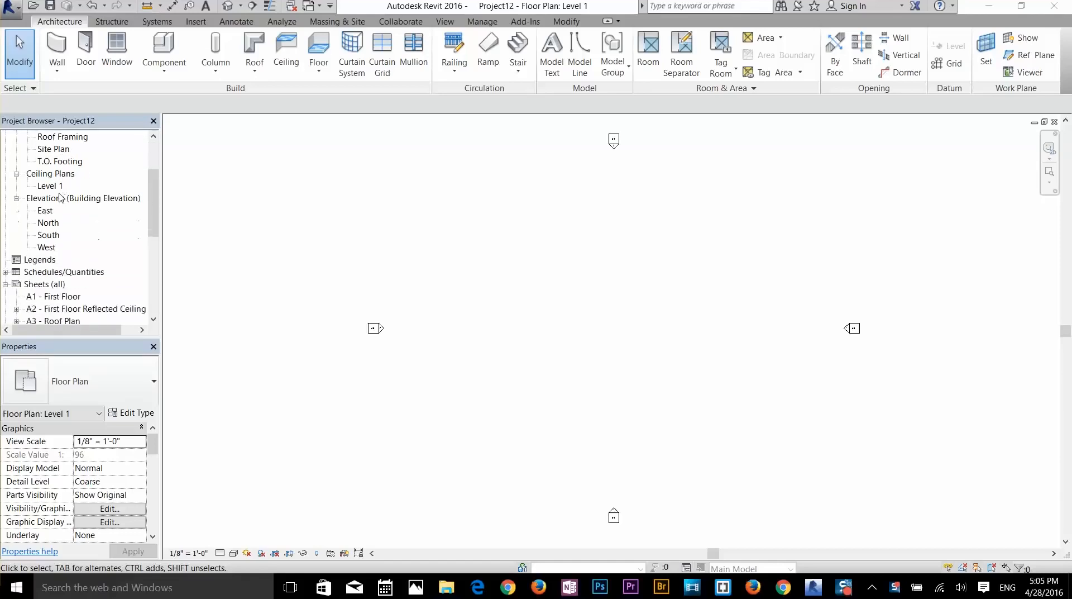
{"action": "scroll", "coordinate": [60, 198], "scroll_direction": "down", "scroll_amount": 4}
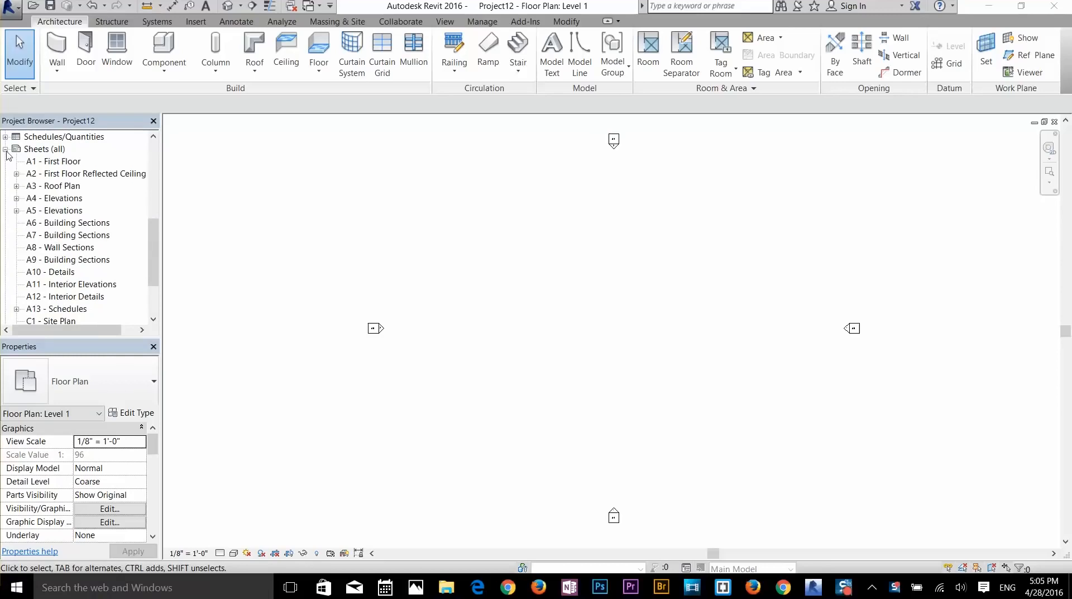
{"action": "left_click", "coordinate": [5, 149]}
{"action": "left_click", "coordinate": [6, 273]}
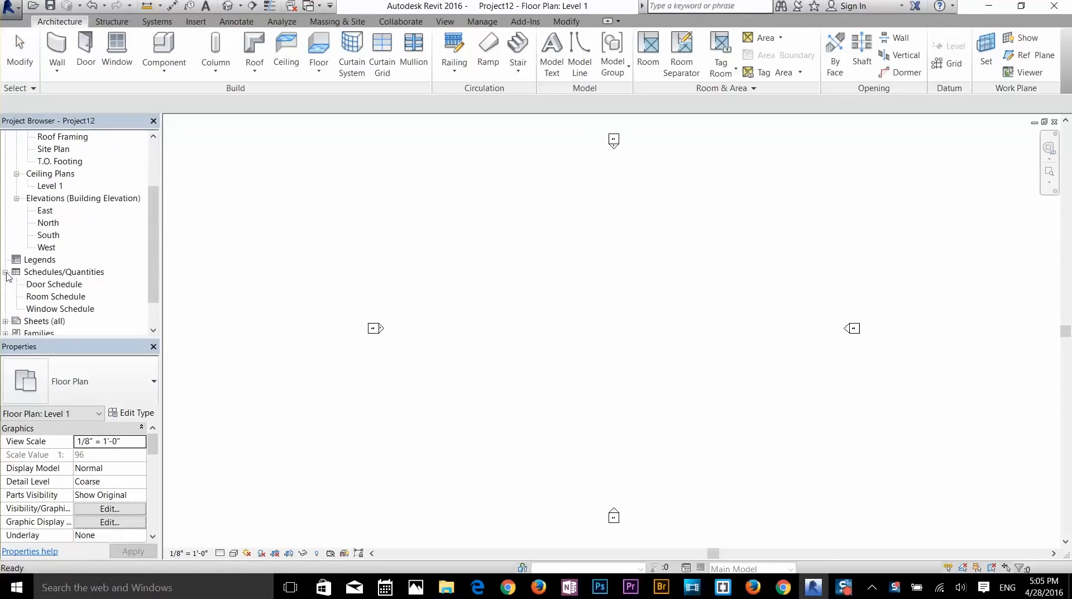
{"action": "scroll", "coordinate": [75, 211], "scroll_direction": "up", "scroll_amount": 3}
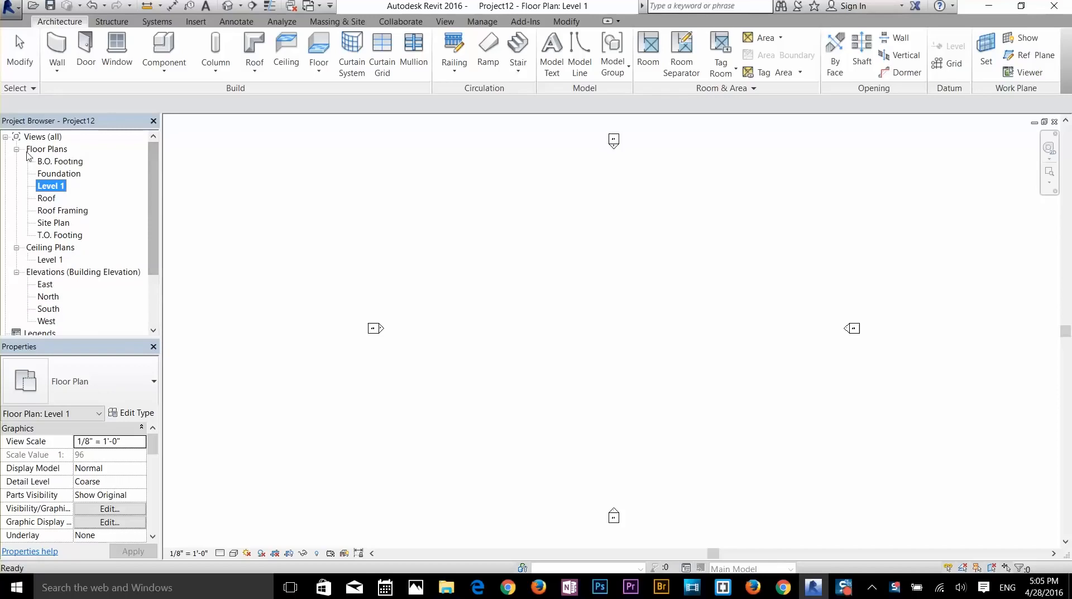
{"action": "scroll", "coordinate": [28, 156], "scroll_direction": "down", "scroll_amount": 10}
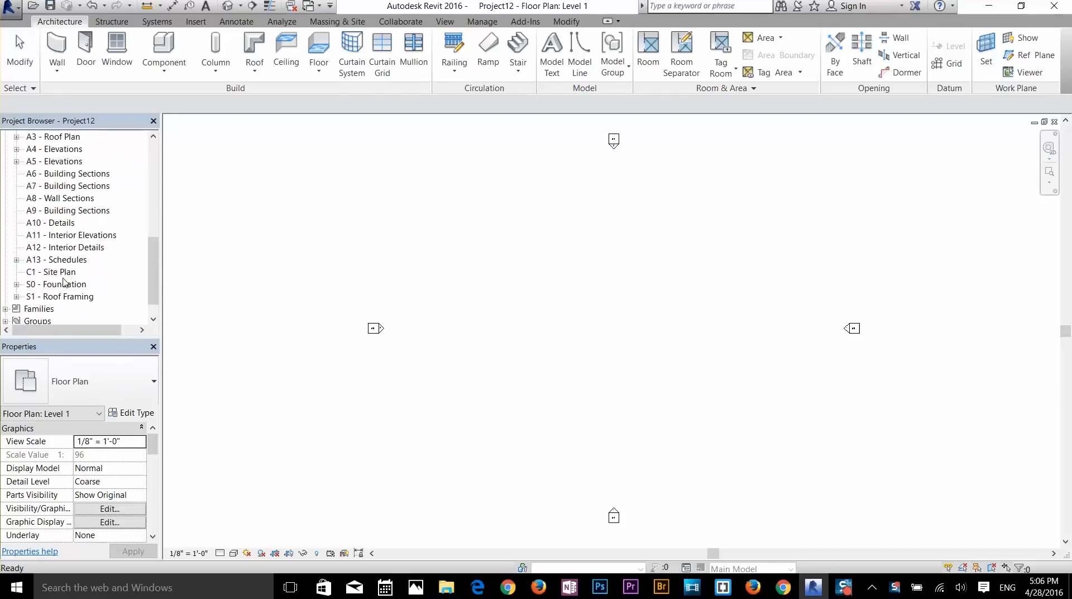
{"action": "double_click", "coordinate": [53, 272]}
- Zoom out of sheet C1 and open the Floor Plans > Level 1 view
{"action": "scroll", "coordinate": [874, 508], "scroll_direction": "up", "scroll_amount": 3}
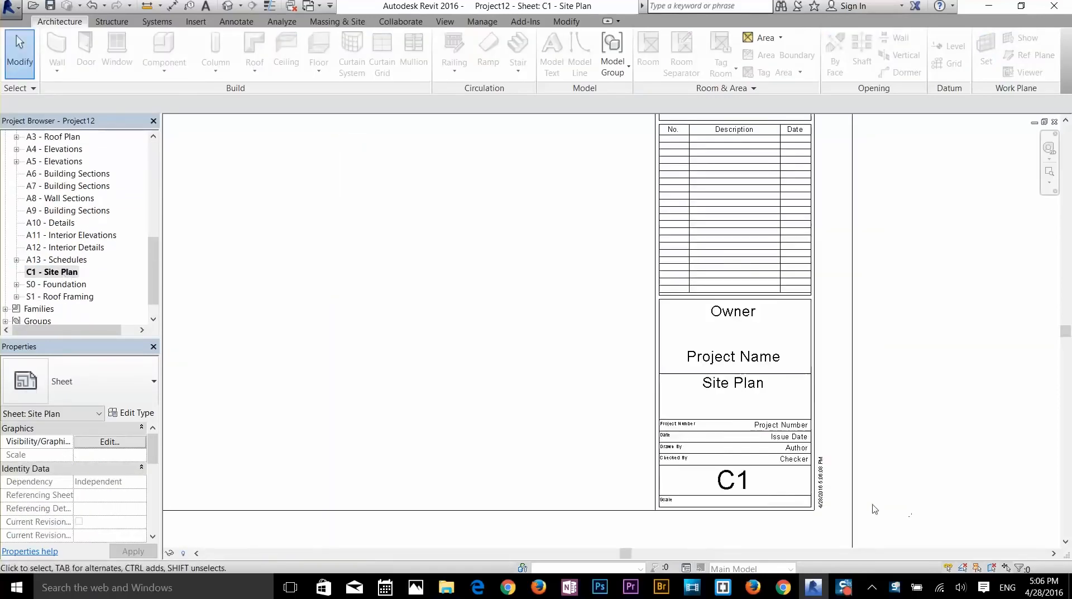
{"action": "scroll", "coordinate": [824, 491], "scroll_direction": "up", "scroll_amount": 2}
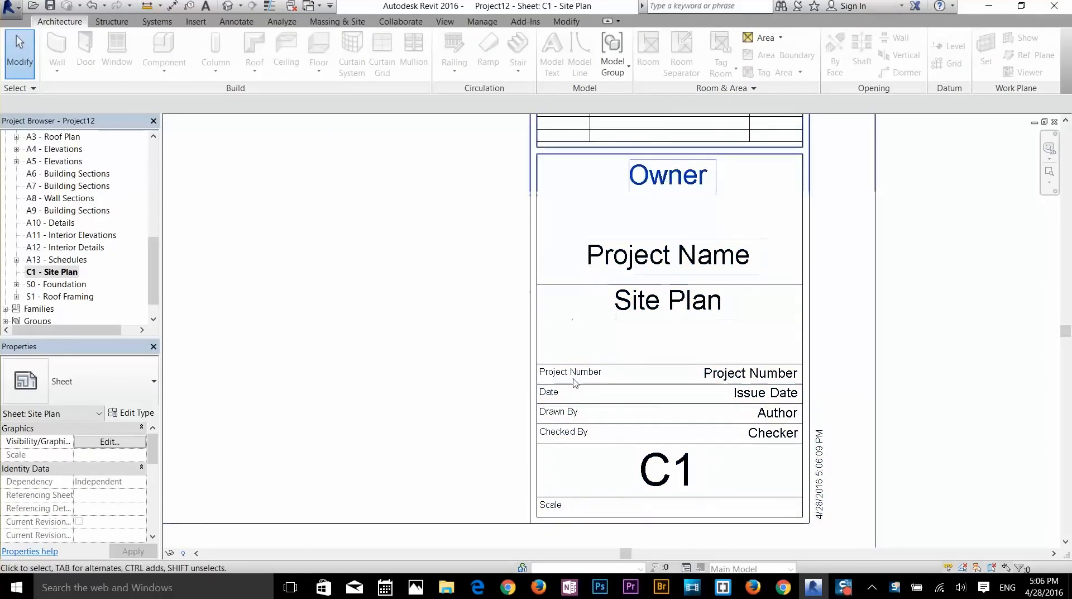
{"action": "scroll", "coordinate": [581, 447], "scroll_direction": "down", "scroll_amount": 3}
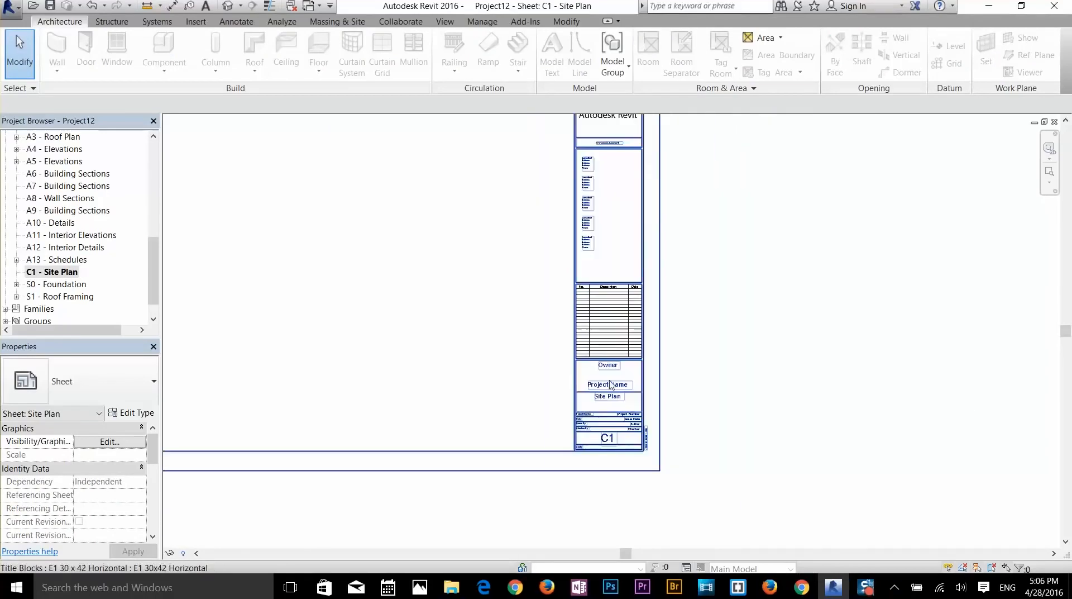
{"action": "scroll", "coordinate": [620, 371], "scroll_direction": "down", "scroll_amount": 4}
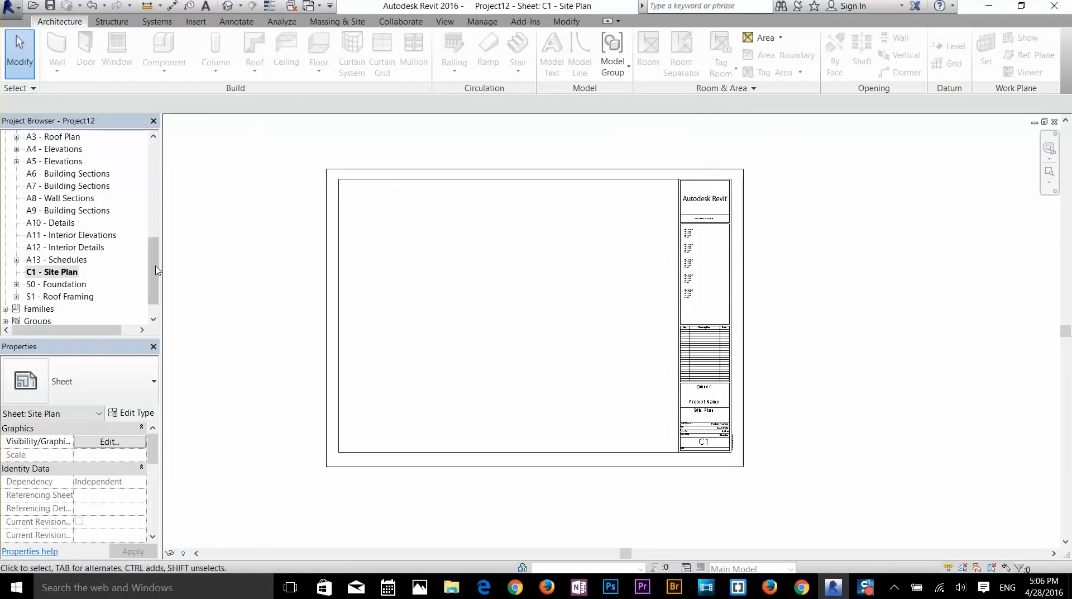
{"action": "scroll", "coordinate": [156, 270], "scroll_direction": "up", "scroll_amount": 10}
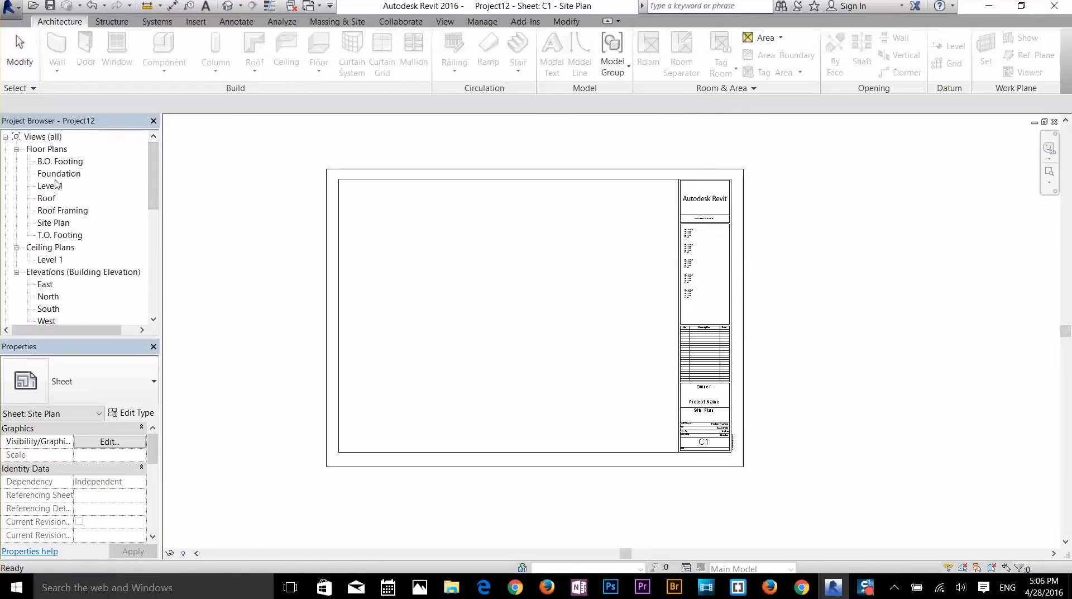
{"action": "double_click", "coordinate": [51, 185]}
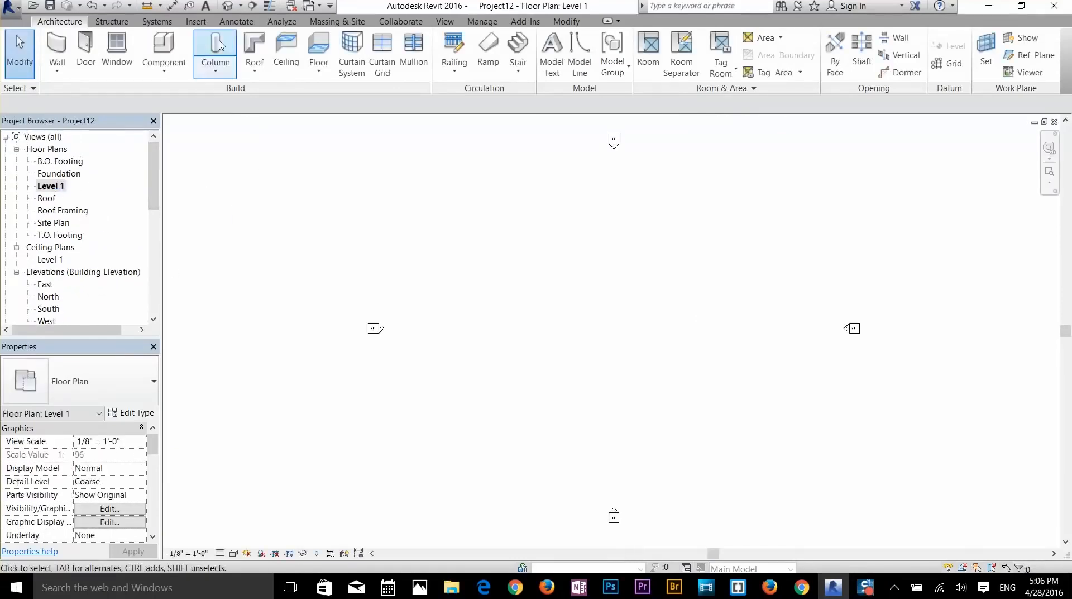
- In Manage > Project Information, set issue date 2016, status working, and the client name
{"action": "left_click", "coordinate": [474, 22]}
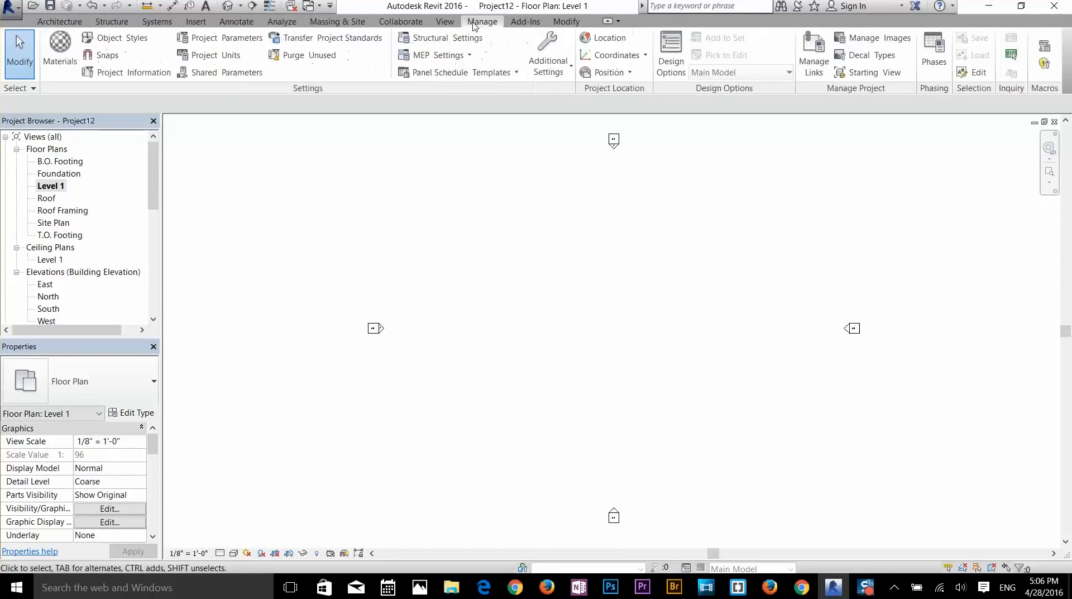
{"action": "left_click", "coordinate": [133, 77]}
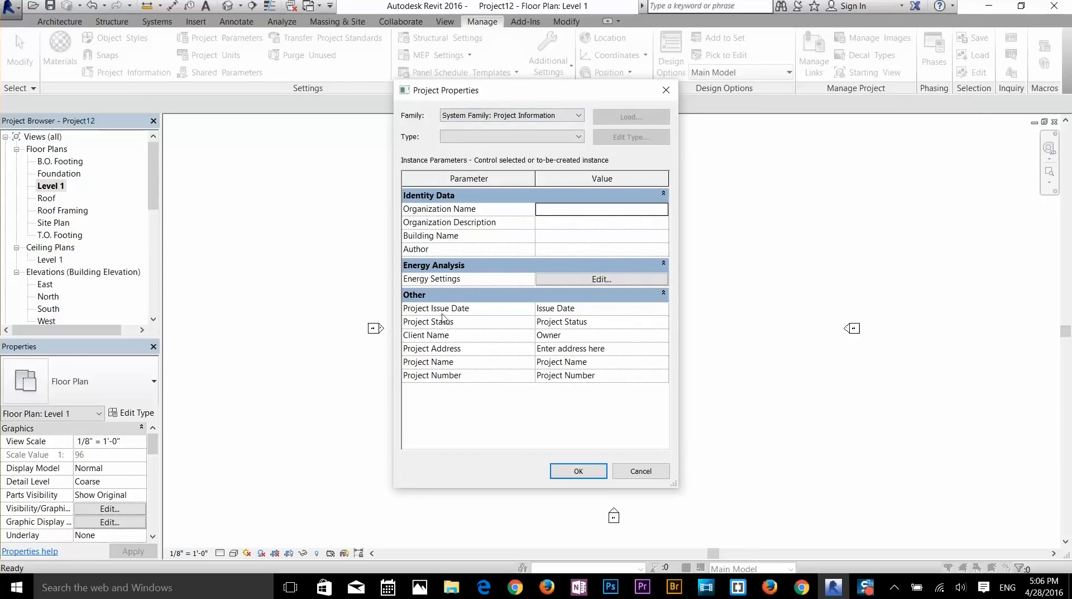
{"action": "left_click", "coordinate": [573, 311]}
{"action": "left_click_drag", "start_coordinate": [573, 311], "coordinate": [534, 311]}
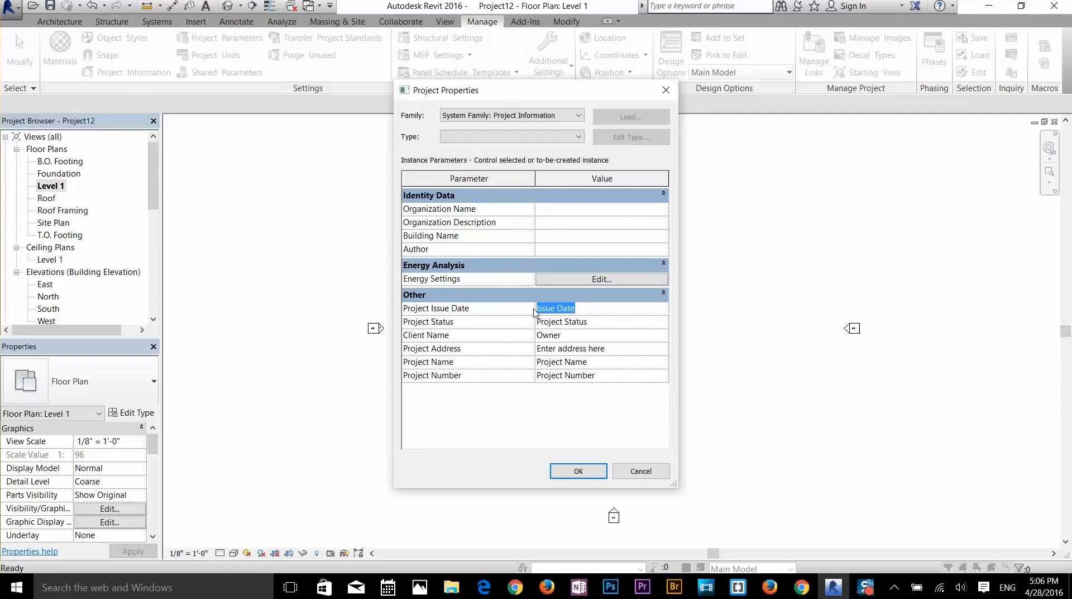
{"action": "type", "text": "2016"}
{"action": "key", "text": "Tab"}
{"action": "type", "text": "working"}
{"action": "key", "text": "Tab"}
{"action": "type", "text": "a"}
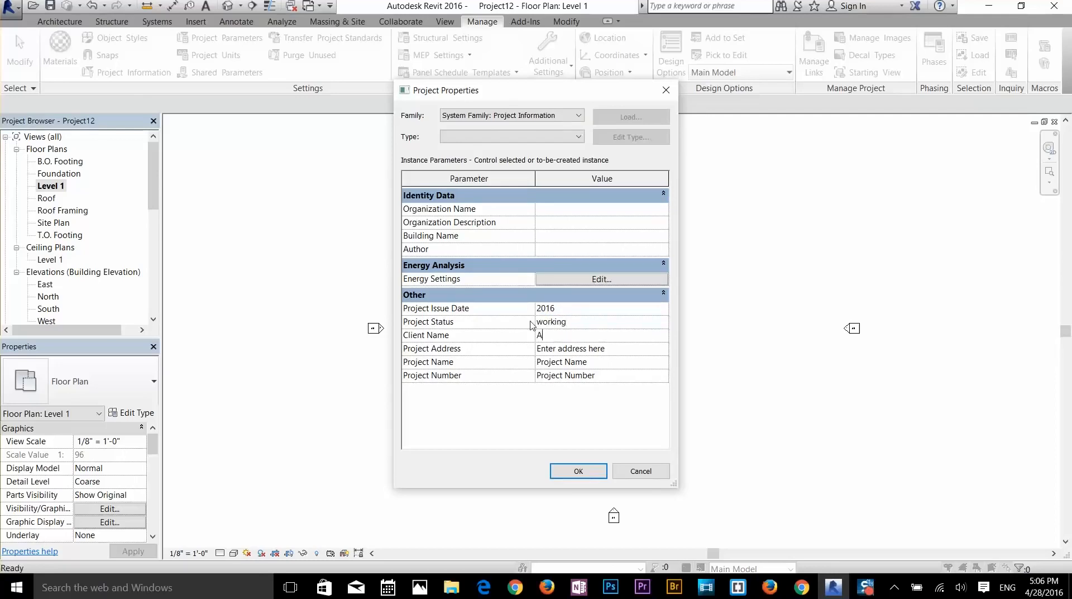
{"action": "type", "text": "wais Mirza"}
{"action": "key", "text": "Tab"}
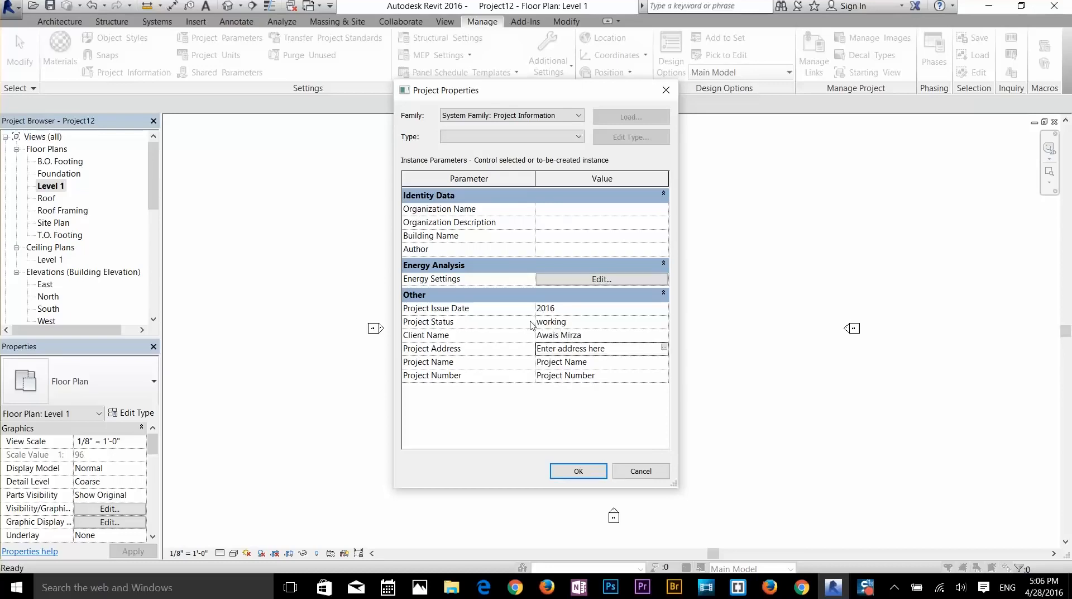
- Open the Project Address editor, then close it leaving the address unchanged
{"action": "left_click", "coordinate": [566, 349]}
{"action": "left_click", "coordinate": [664, 347]}
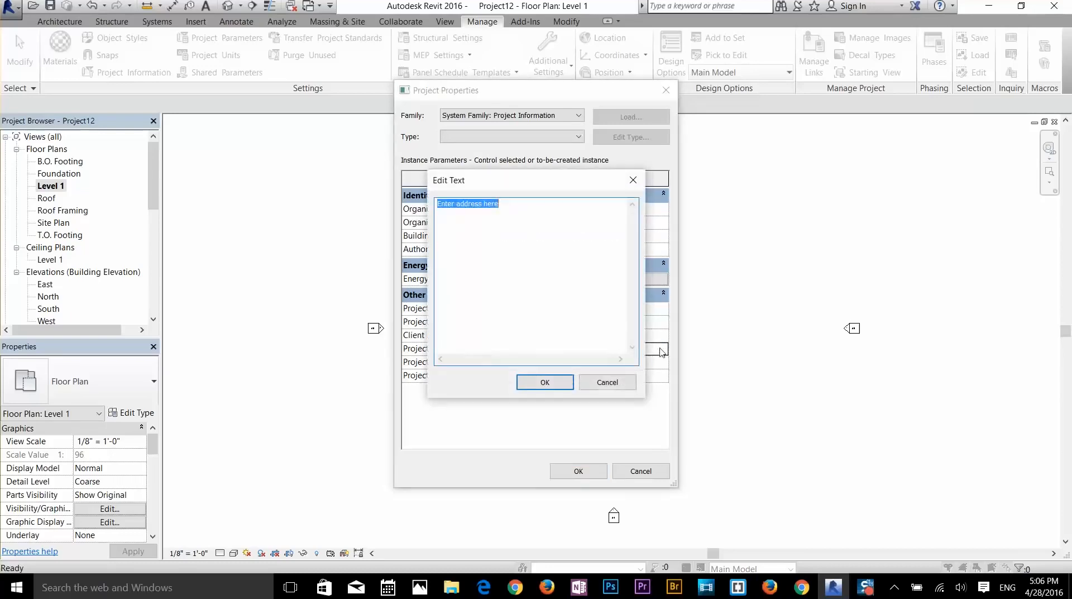
{"action": "left_click_drag", "start_coordinate": [535, 184], "coordinate": [808, 158]}
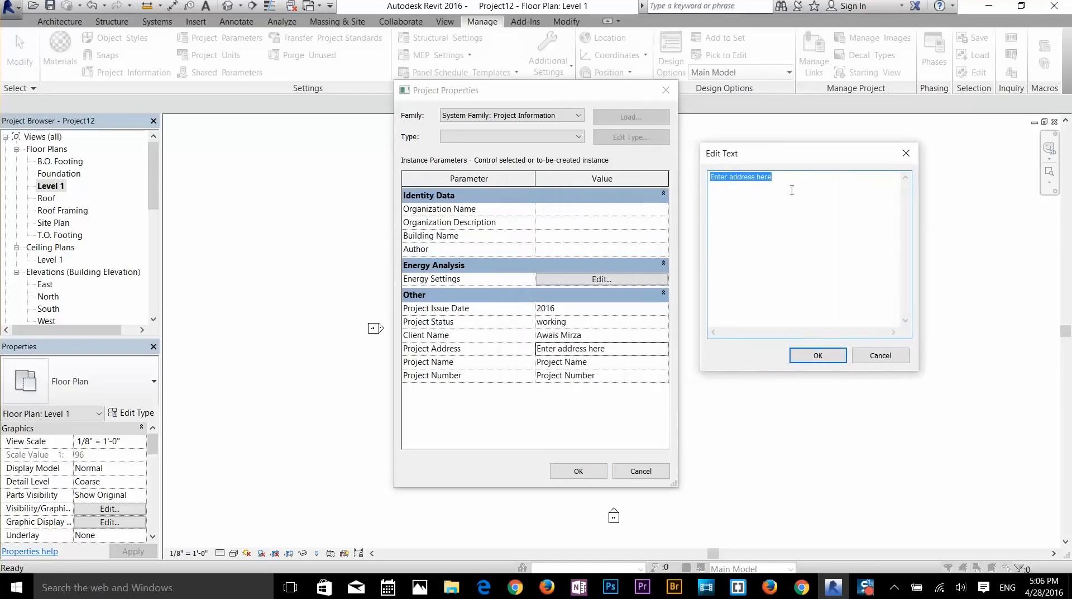
{"action": "double_click", "coordinate": [791, 190]}
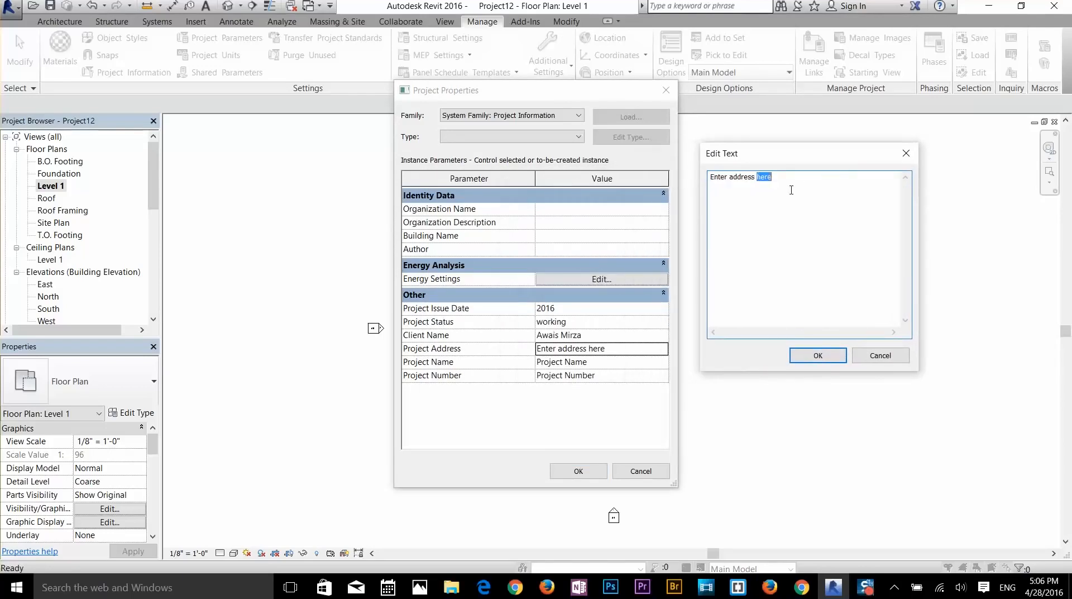
{"action": "left_click", "coordinate": [836, 352]}
- Set the project name to 'house plan' and the project number to 20146
{"action": "left_click", "coordinate": [589, 363]}
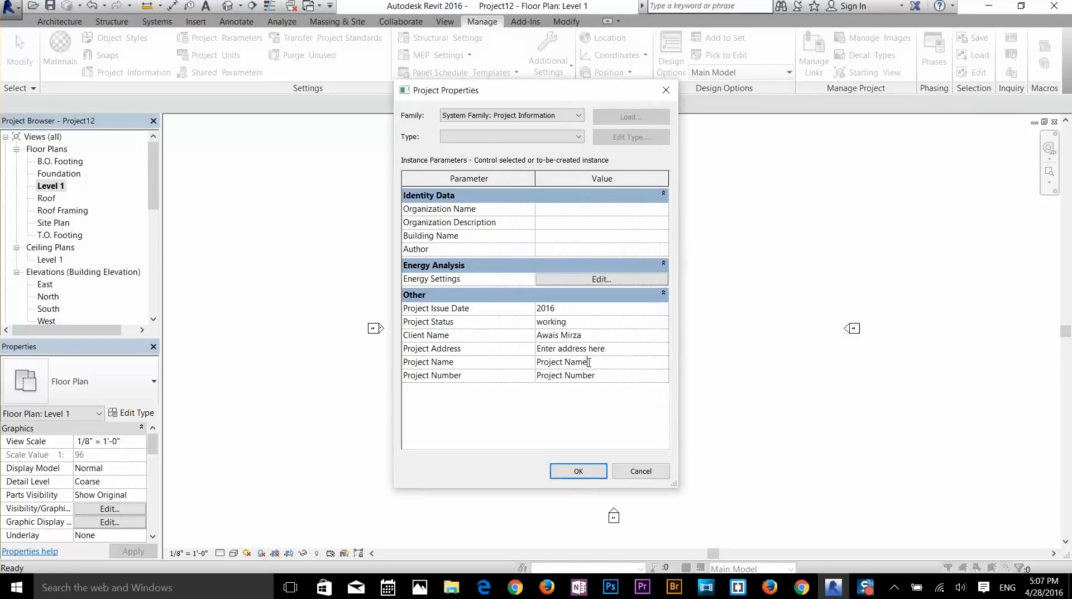
{"action": "double_click", "coordinate": [589, 362]}
{"action": "left_click_drag", "start_coordinate": [589, 362], "coordinate": [540, 362]}
{"action": "type", "text": "house plan"}
{"action": "key", "text": "Tab"}
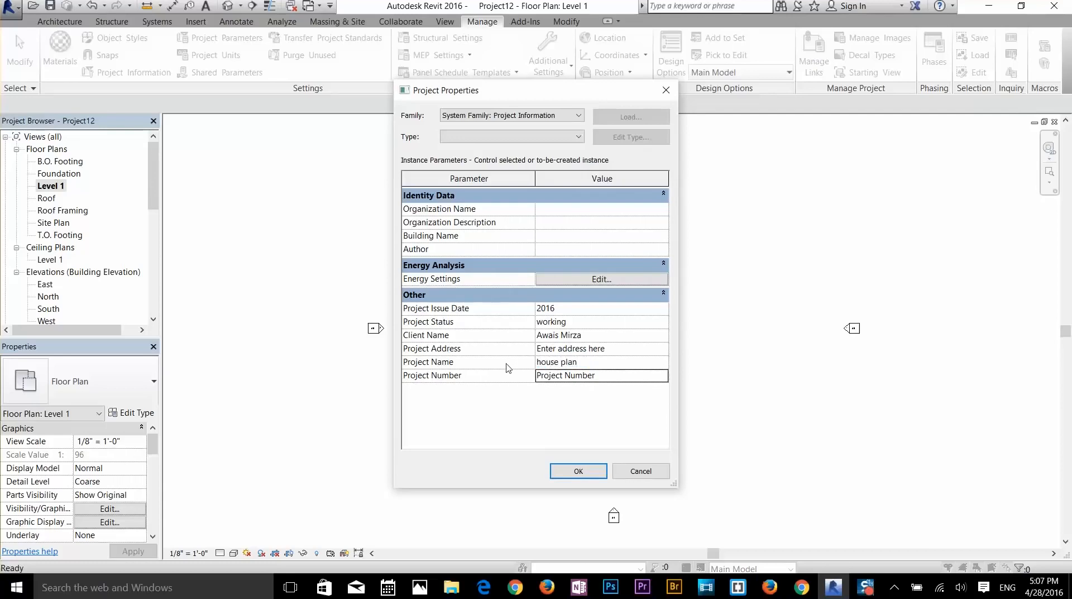
{"action": "type", "text": "20146"}
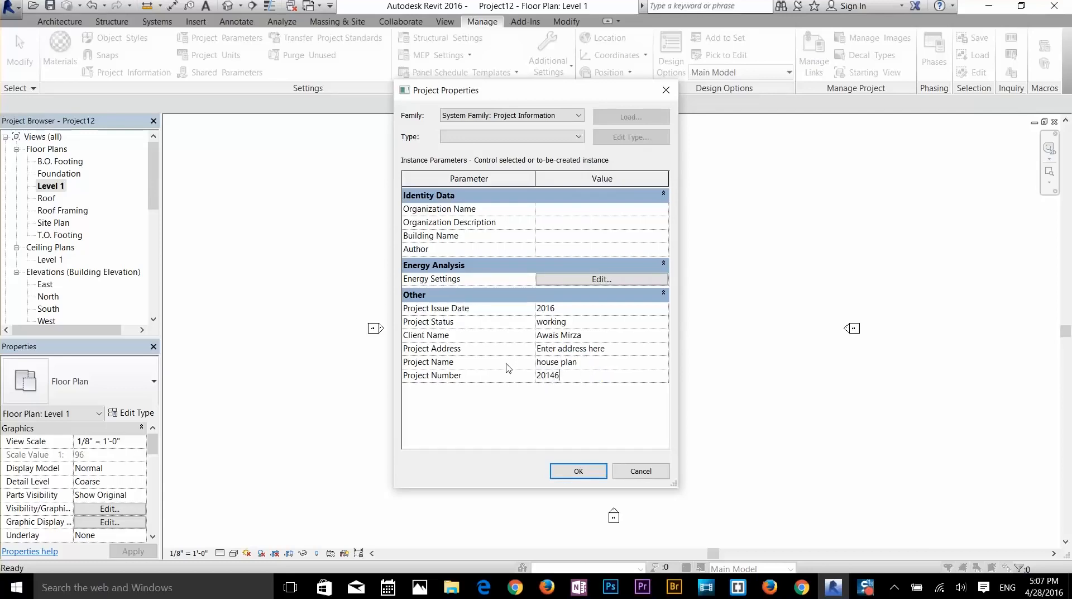
{"action": "left_click", "coordinate": [503, 408]}
- Enter the organization name, building name House and the author, then apply with OK
{"action": "left_click", "coordinate": [556, 209]}
{"action": "type", "text": "Awais Mirza"}
{"action": "key", "text": "Tab"}
{"action": "key", "text": "Tab"}
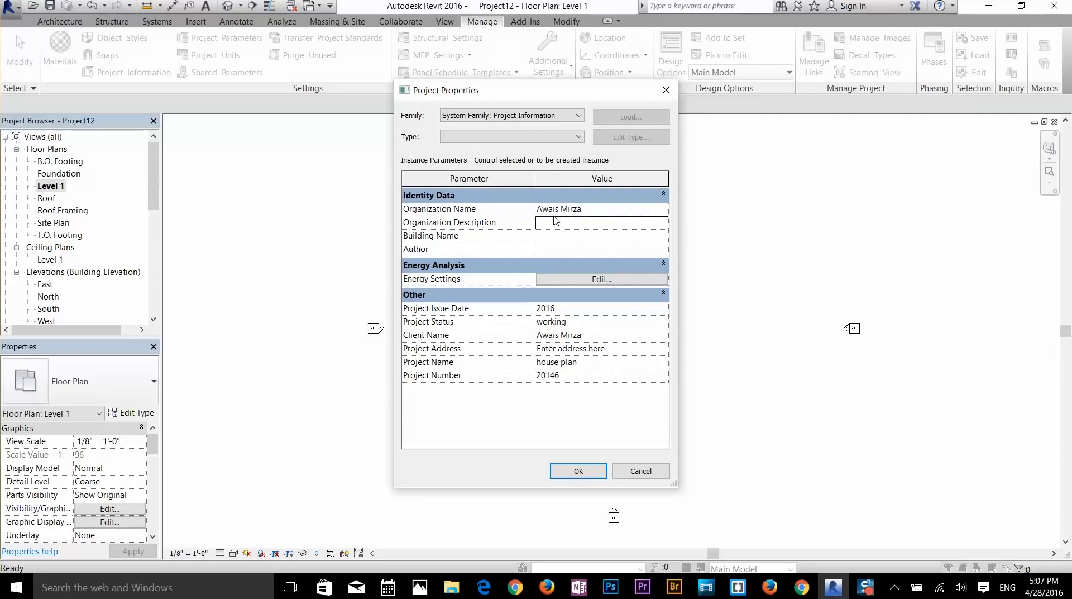
{"action": "type", "text": "House"}
{"action": "key", "text": "Tab"}
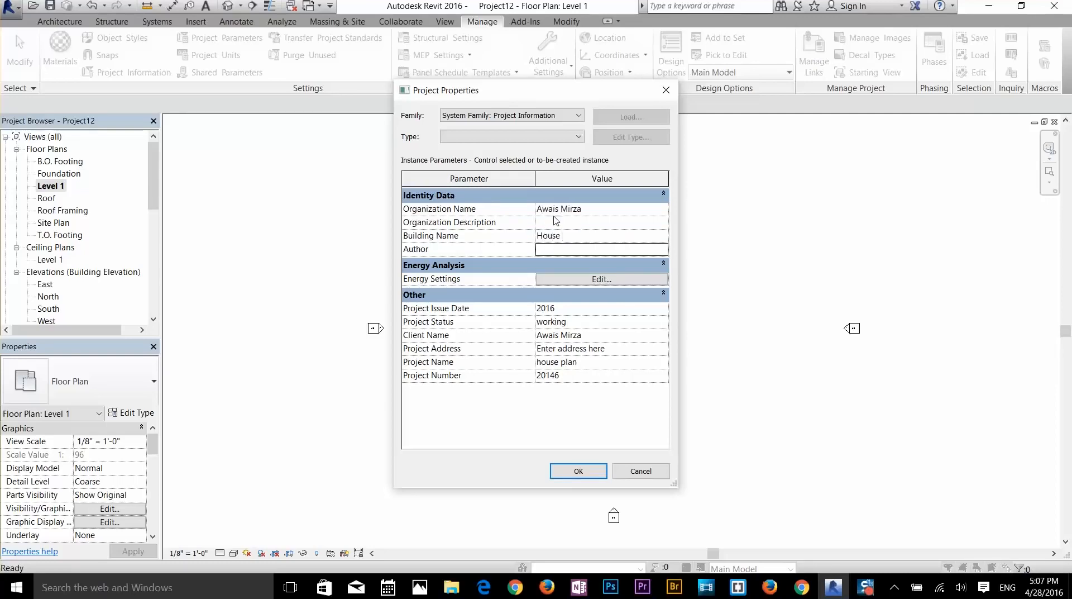
{"action": "type", "text": "Awais"}
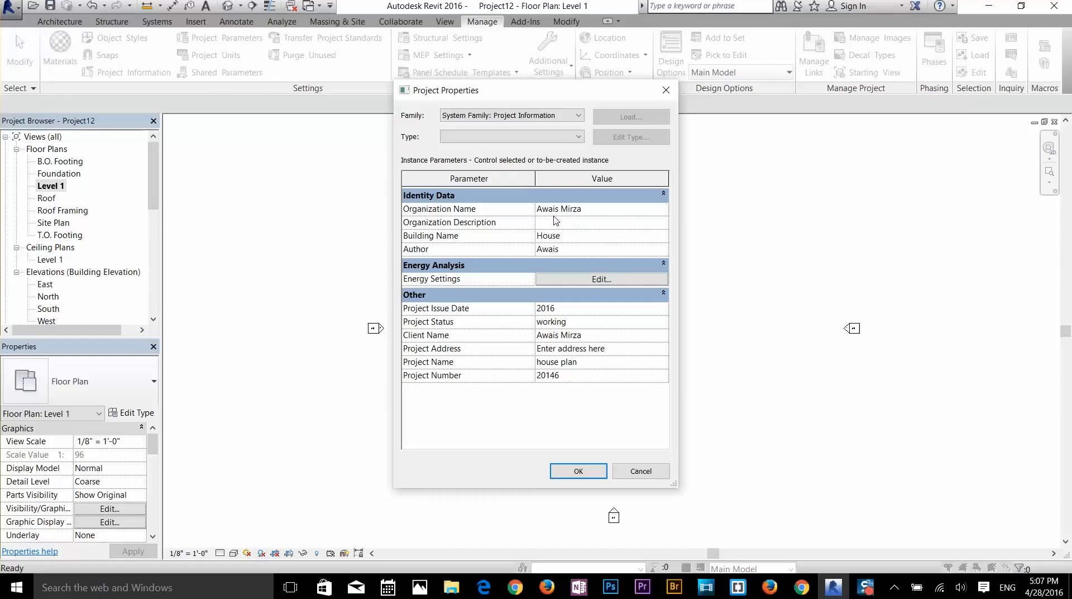
{"action": "left_click", "coordinate": [578, 471]}
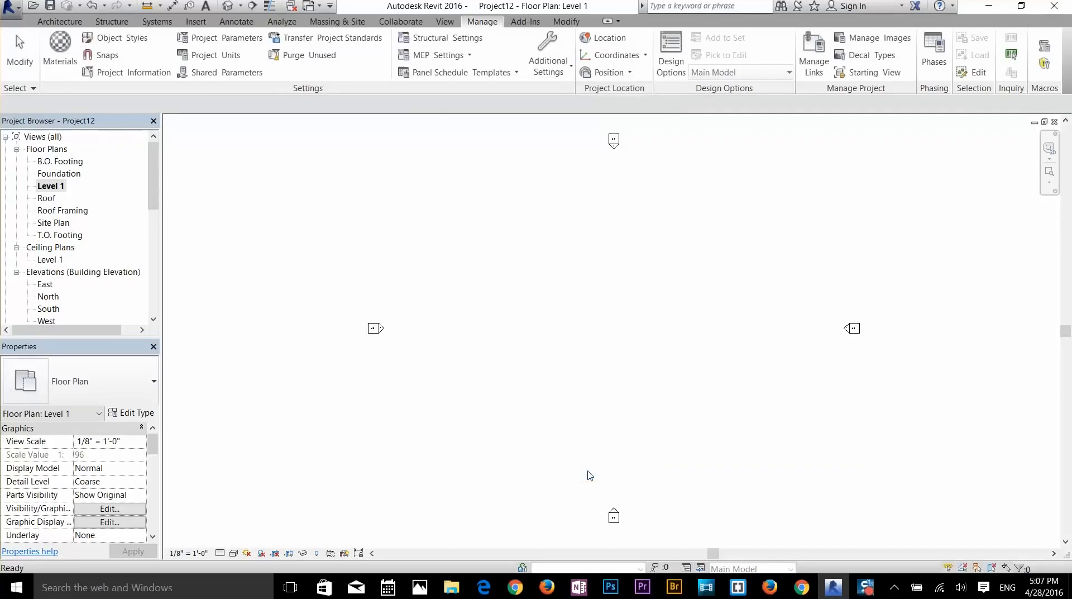
- Draw one 108' Generic - 8" wall left to right across Level 1, then end the wall tool
{"action": "left_click", "coordinate": [60, 21]}
{"action": "left_click", "coordinate": [57, 53]}
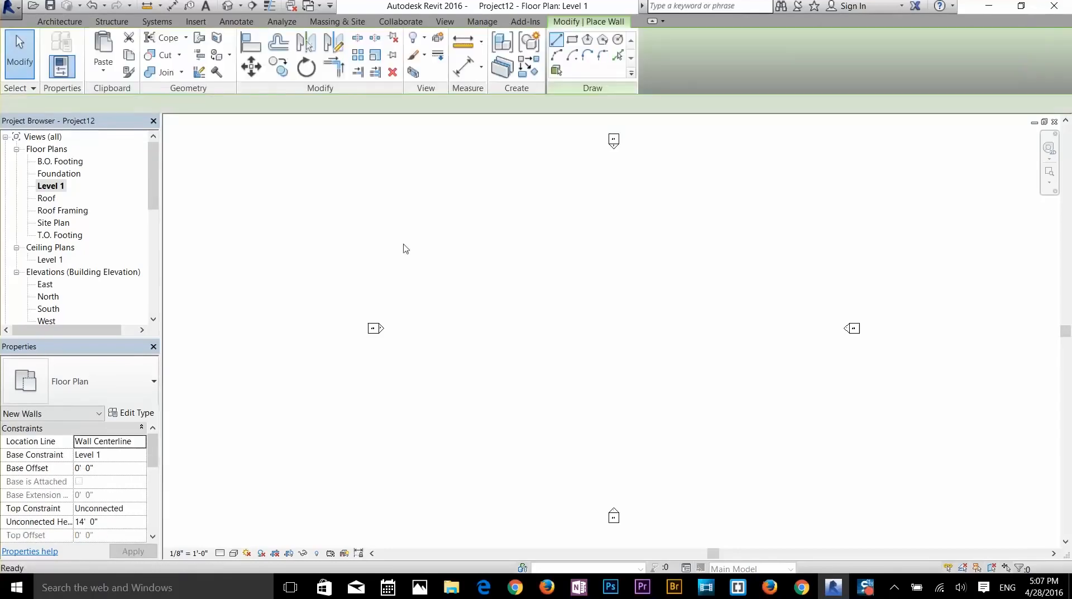
{"action": "left_click", "coordinate": [455, 315]}
{"action": "left_click", "coordinate": [731, 314]}
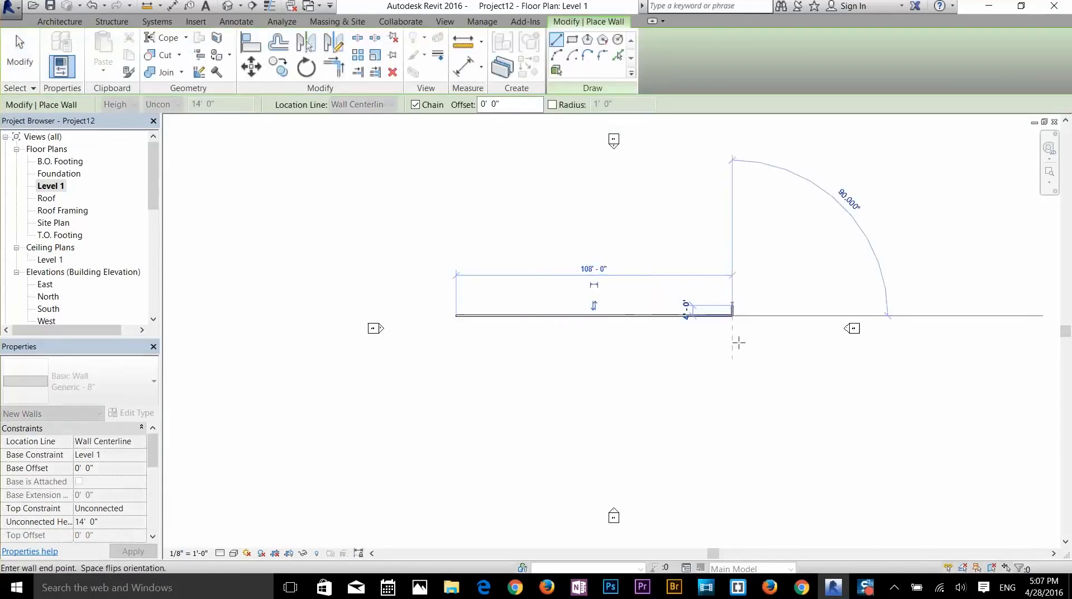
{"action": "right_click", "coordinate": [711, 340]}
{"action": "left_click", "coordinate": [736, 349]}
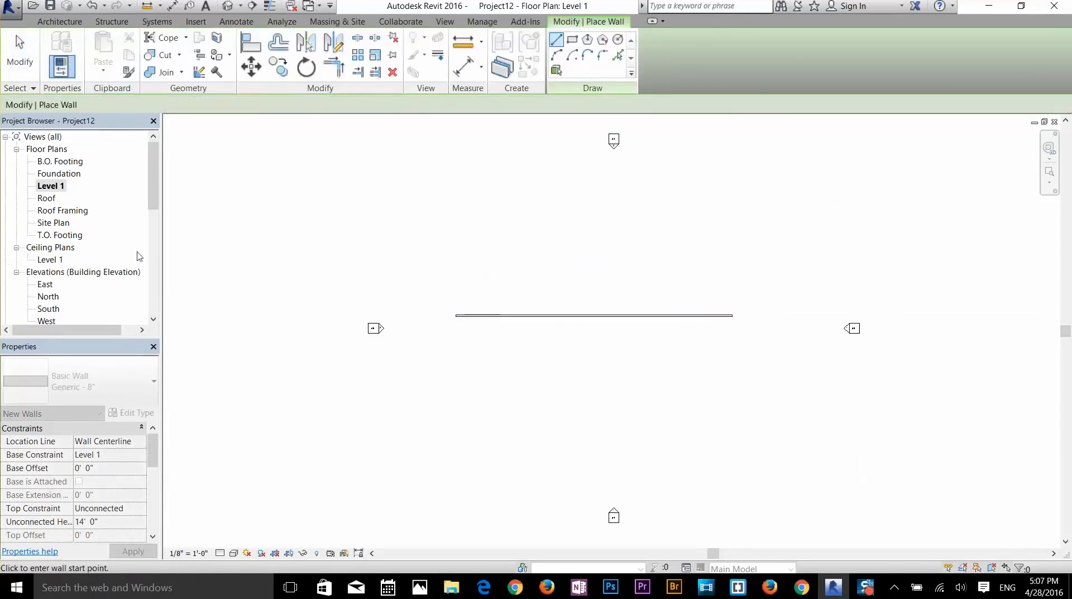
{"action": "key", "text": "Escape"}
{"action": "left_click_drag", "start_coordinate": [148, 189], "coordinate": [144, 233]}
{"action": "scroll", "coordinate": [144, 233], "scroll_direction": "down", "scroll_amount": 2}
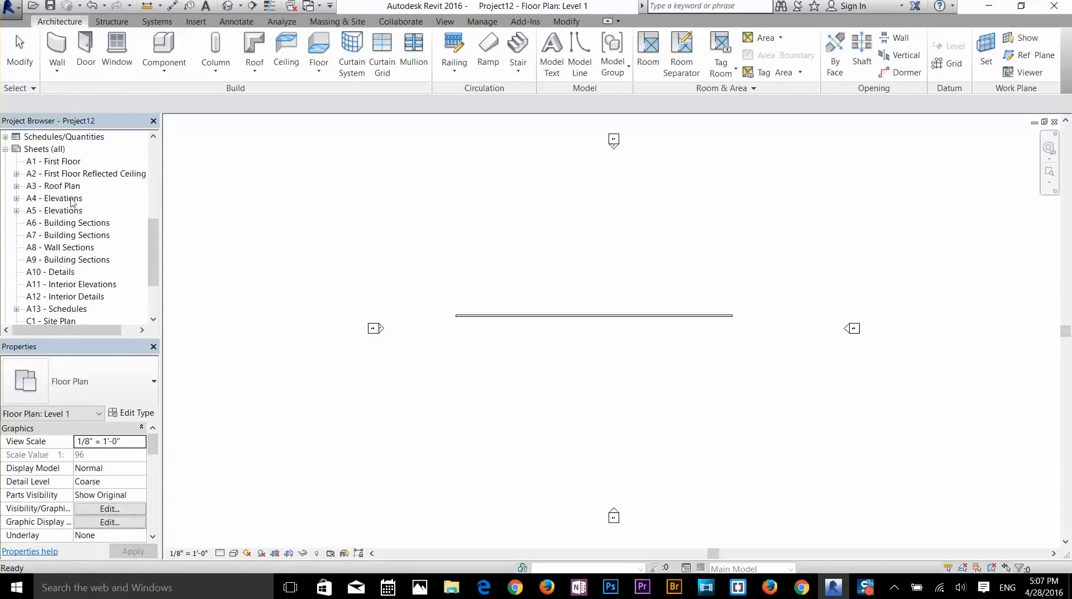
- Open sheet A1 - First Floor and zoom into its title block to check the project details
{"action": "double_click", "coordinate": [61, 163]}
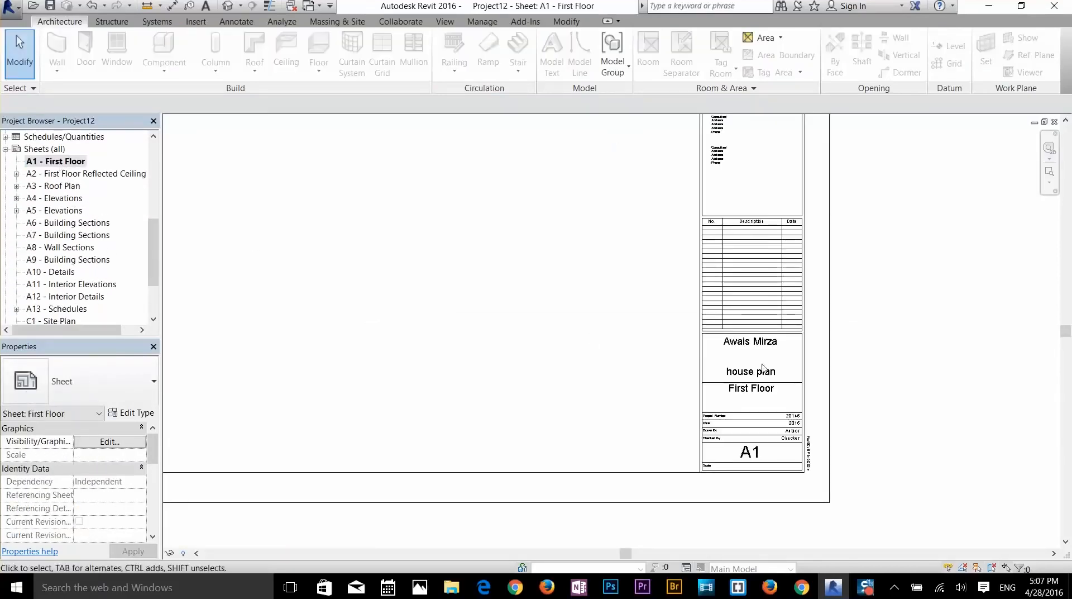
{"action": "scroll", "coordinate": [860, 406], "scroll_direction": "up", "scroll_amount": 3}
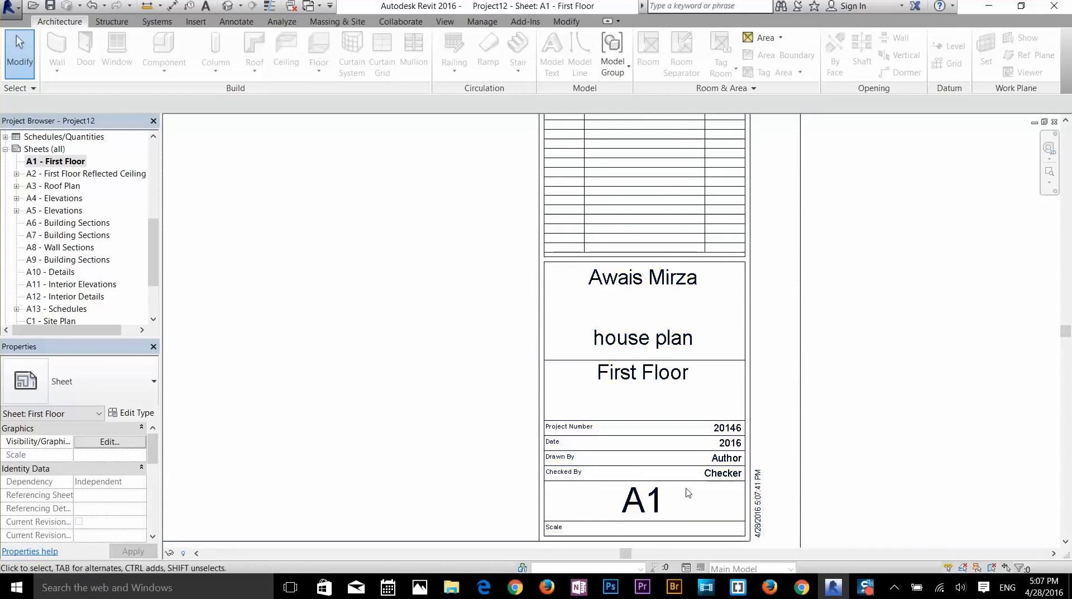
{"action": "scroll", "coordinate": [725, 481], "scroll_direction": "down", "scroll_amount": 4}
{"action": "scroll", "coordinate": [676, 302], "scroll_direction": "up", "scroll_amount": 2}
{"action": "scroll", "coordinate": [671, 335], "scroll_direction": "up", "scroll_amount": 3}
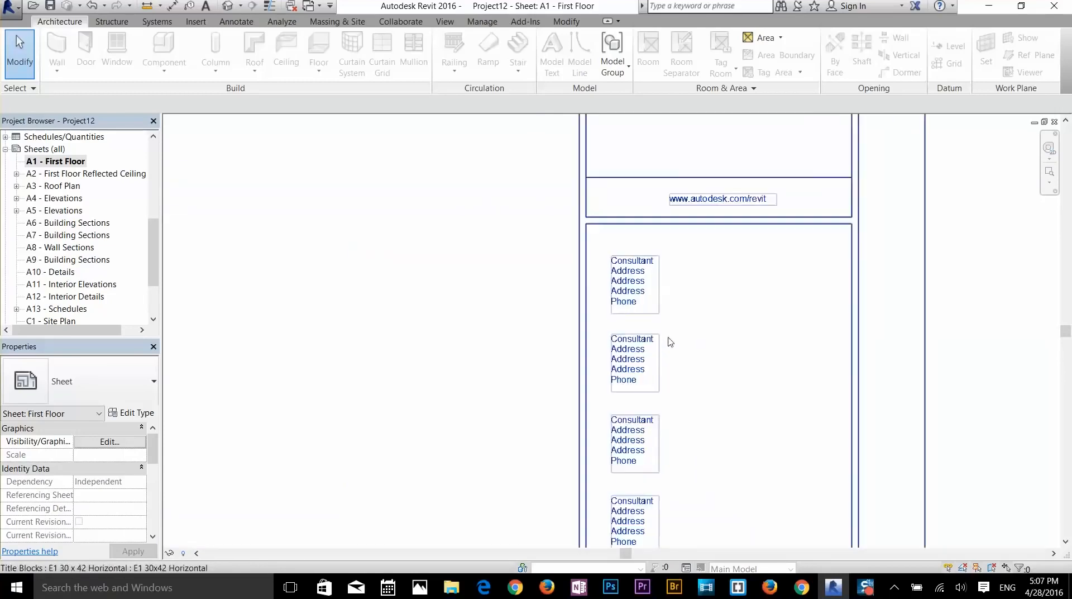
{"action": "scroll", "coordinate": [668, 343], "scroll_direction": "down", "scroll_amount": 2}
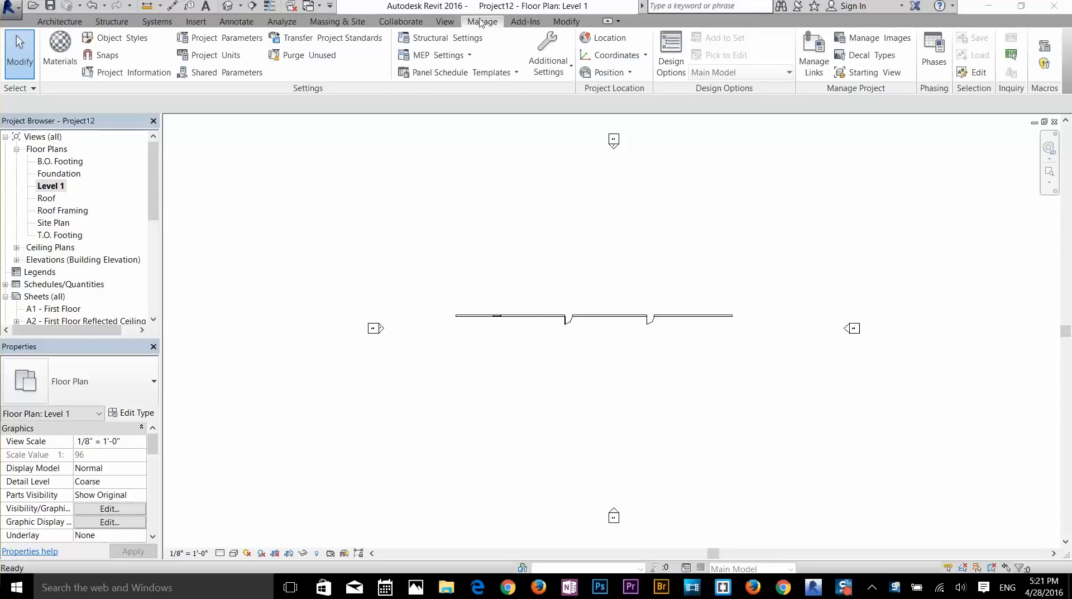
- Open Manage > Location and pan the Bing map to center on Boston
{"action": "left_click", "coordinate": [609, 38]}
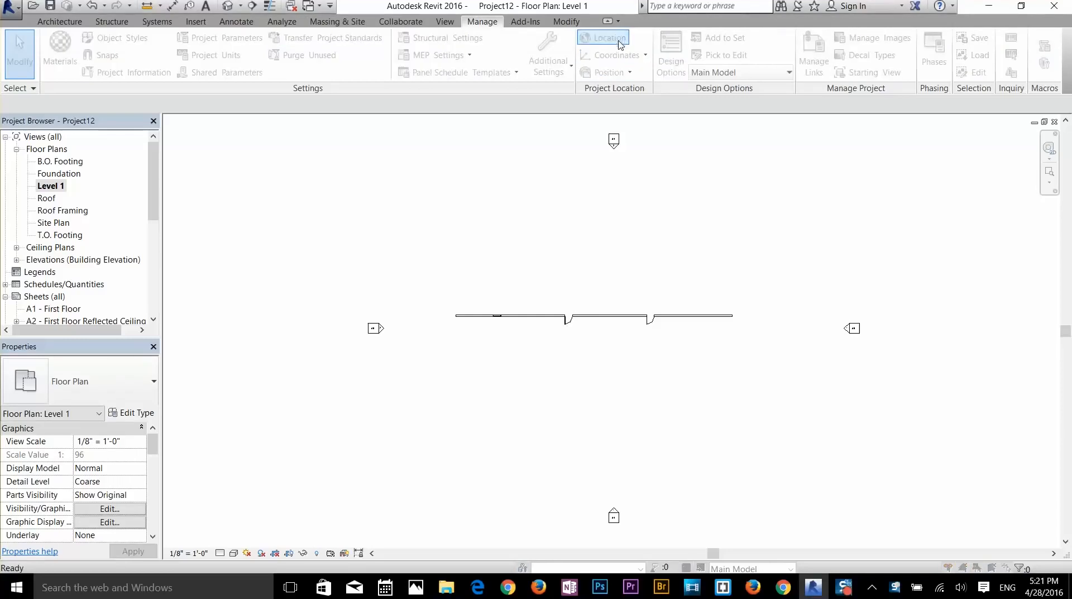
{"action": "left_click_drag", "start_coordinate": [557, 177], "coordinate": [490, 96]}
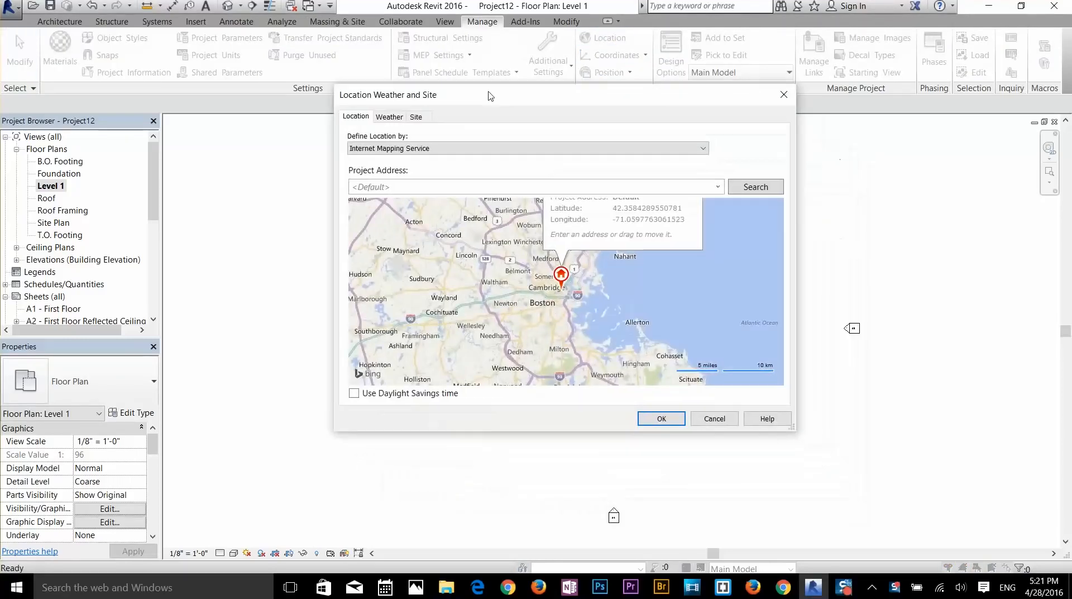
{"action": "left_click", "coordinate": [616, 277]}
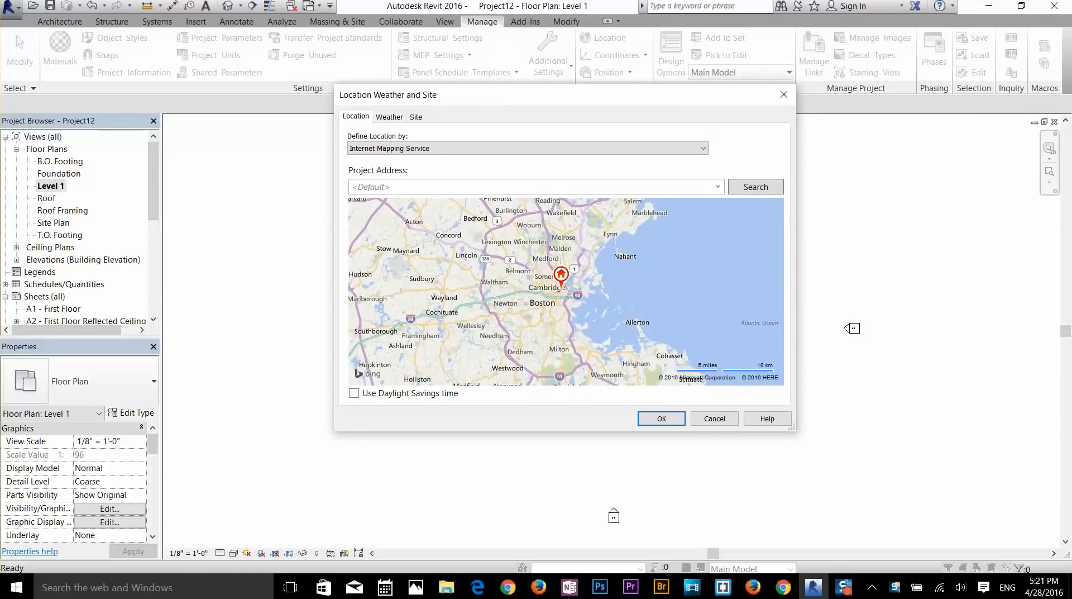
{"action": "left_click_drag", "start_coordinate": [526, 319], "coordinate": [587, 315]}
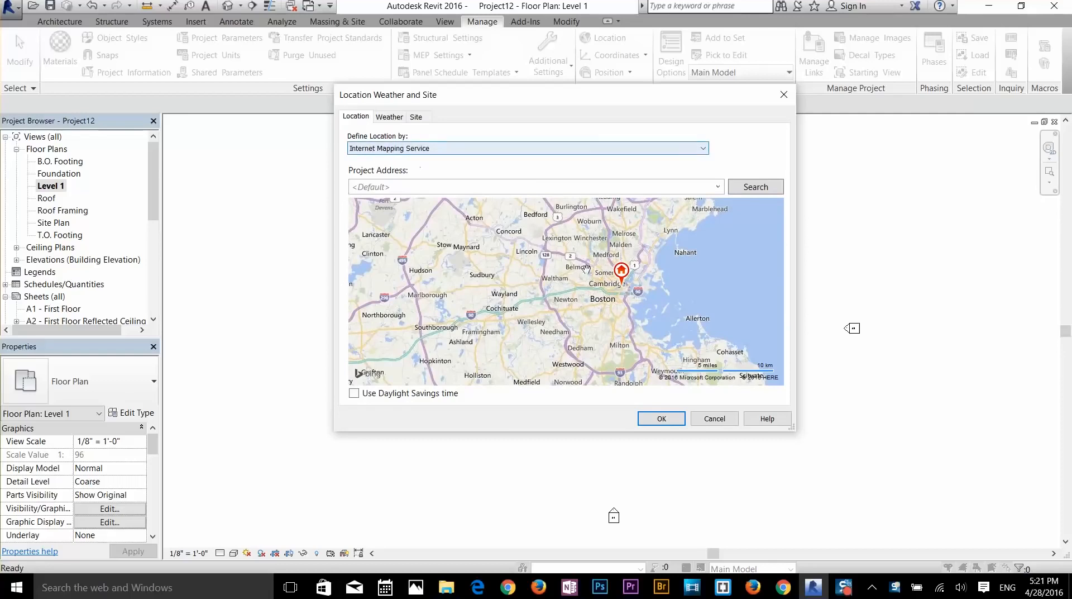
{"action": "left_click_drag", "start_coordinate": [587, 323], "coordinate": [580, 264]}
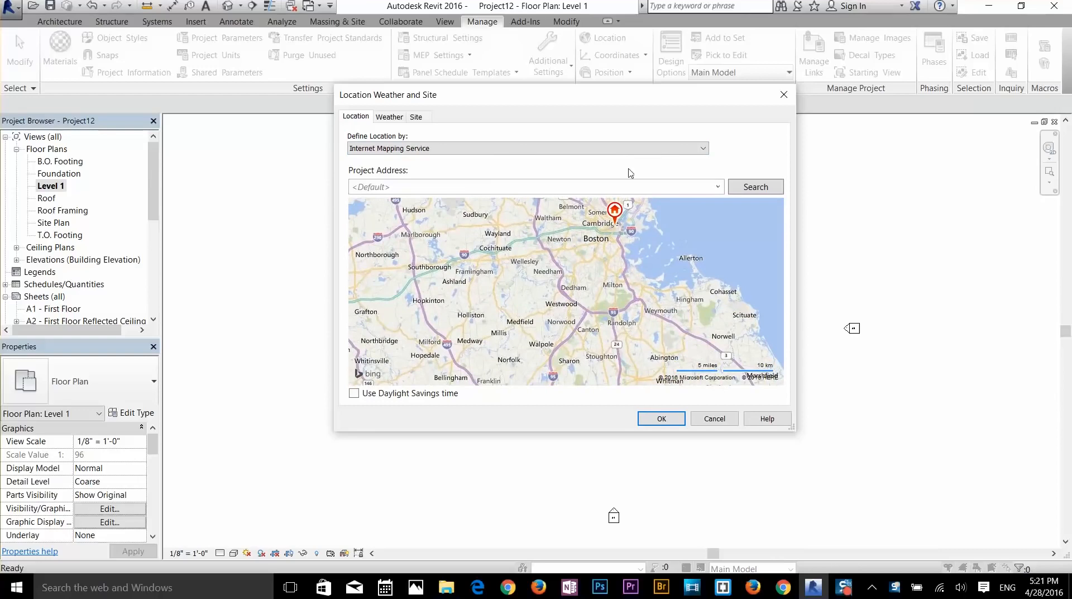
{"action": "left_click_drag", "start_coordinate": [581, 105], "coordinate": [562, 142]}
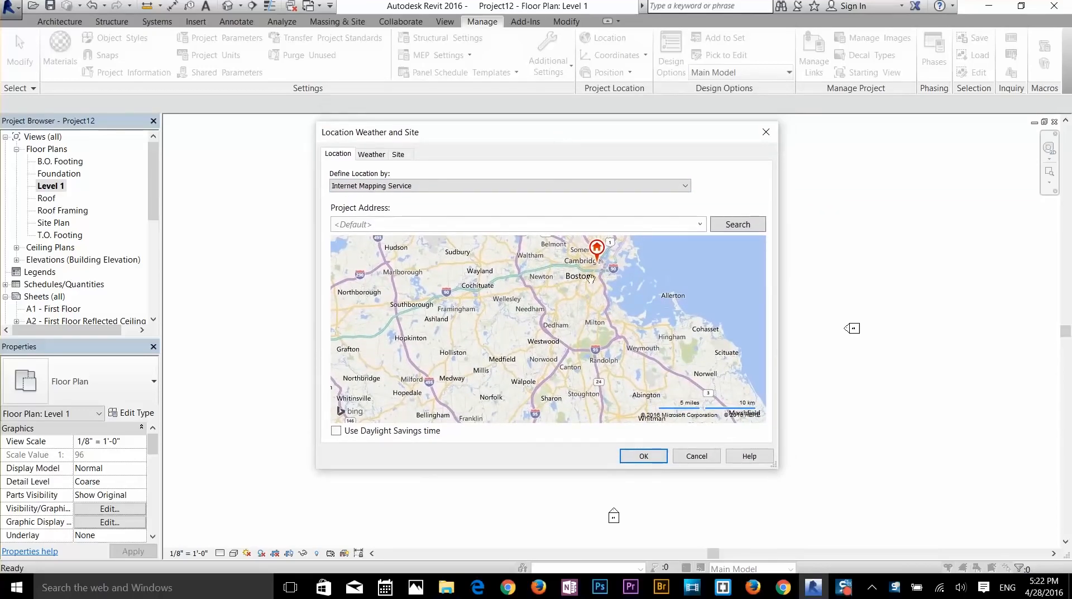
{"action": "left_click_drag", "start_coordinate": [587, 281], "coordinate": [575, 310]}
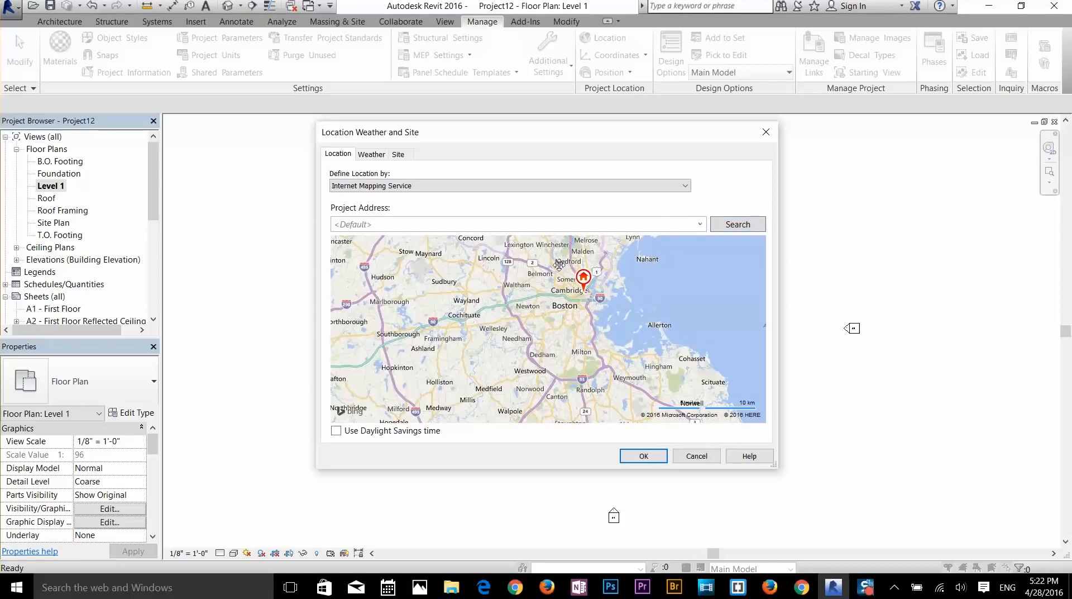
- Review the Weather and Site tabs, then accept the Boston location with OK
{"action": "left_click", "coordinate": [375, 155]}
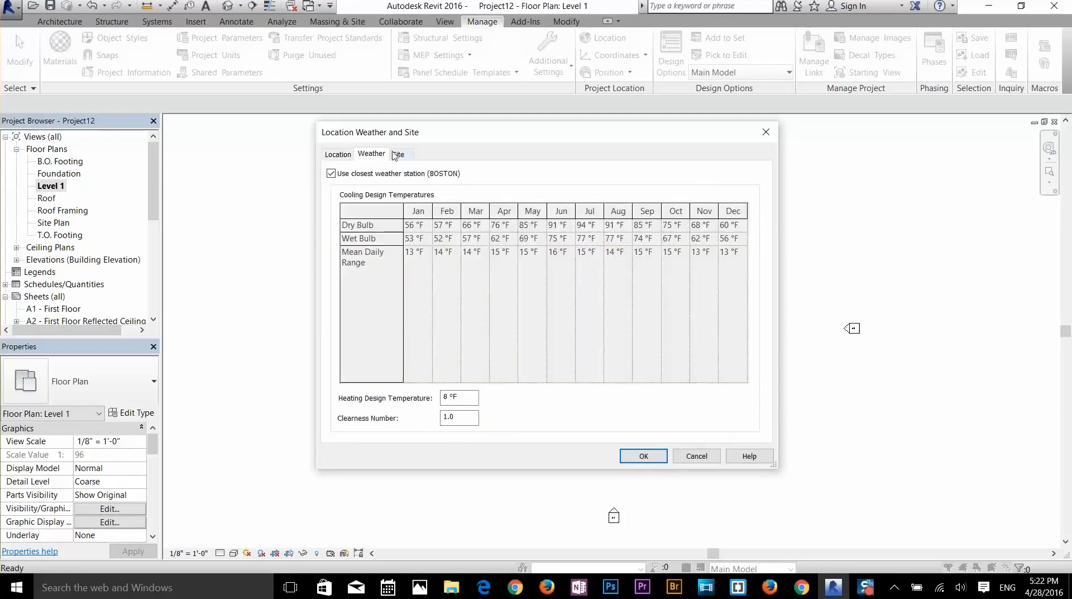
{"action": "left_click", "coordinate": [395, 155]}
{"action": "left_click", "coordinate": [343, 159]}
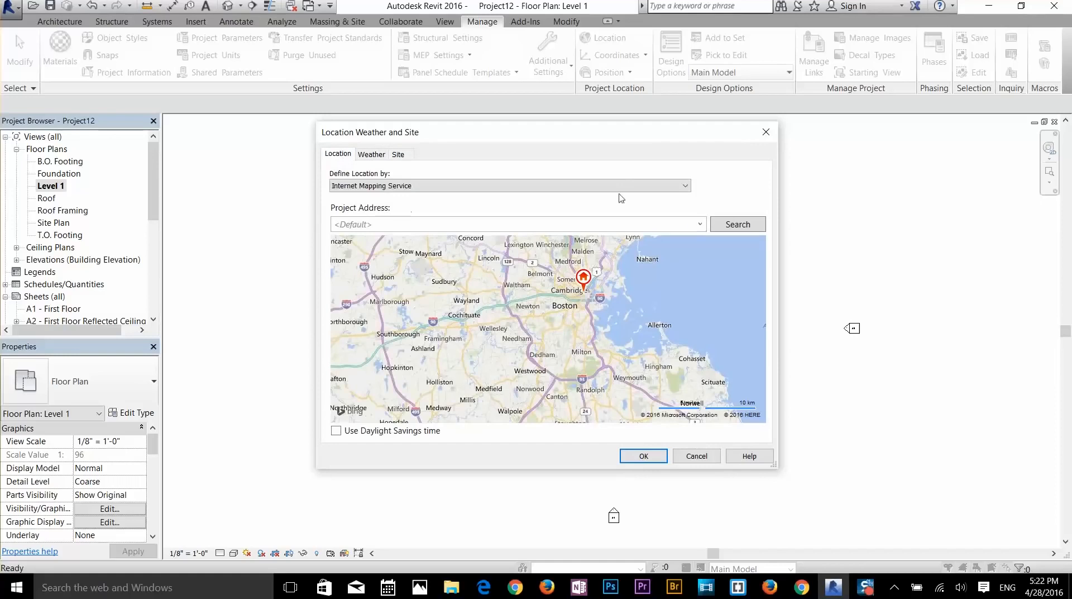
{"action": "left_click", "coordinate": [646, 456]}
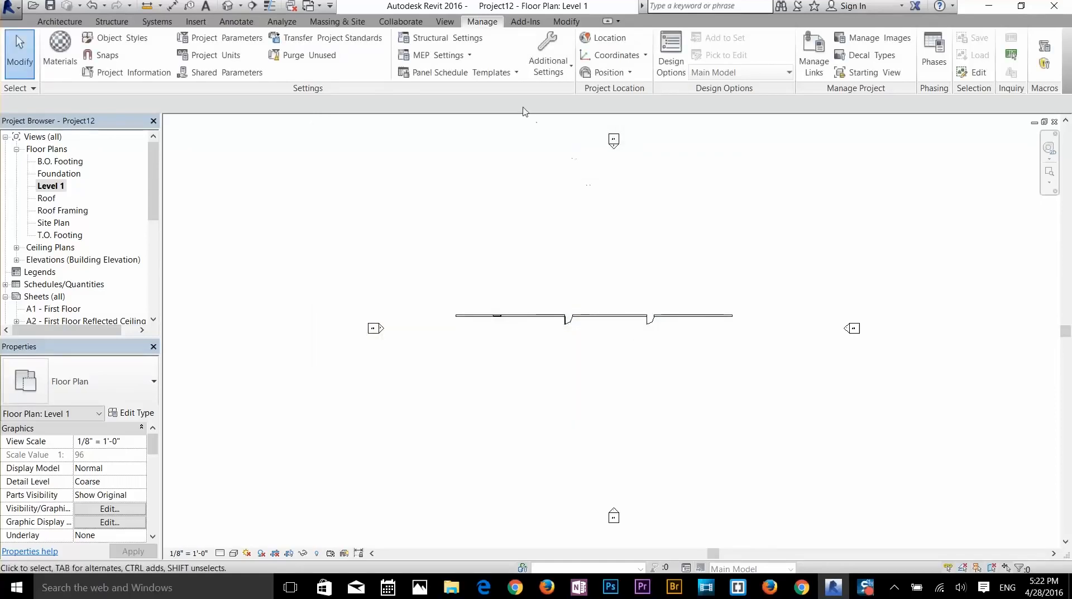
{"action": "left_click", "coordinate": [560, 71]}
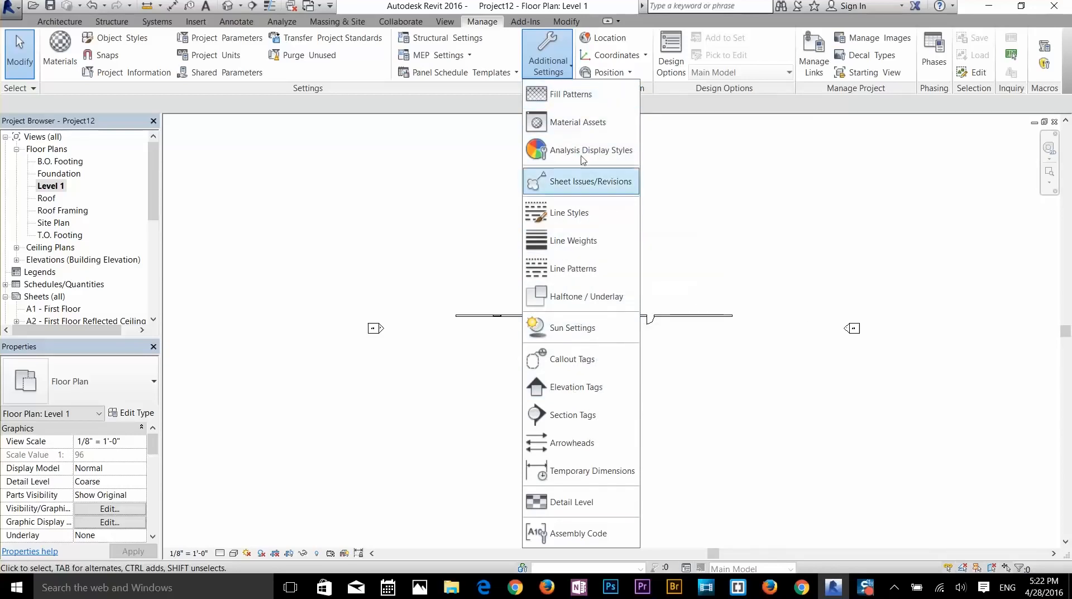
{"action": "left_click", "coordinate": [801, 229]}
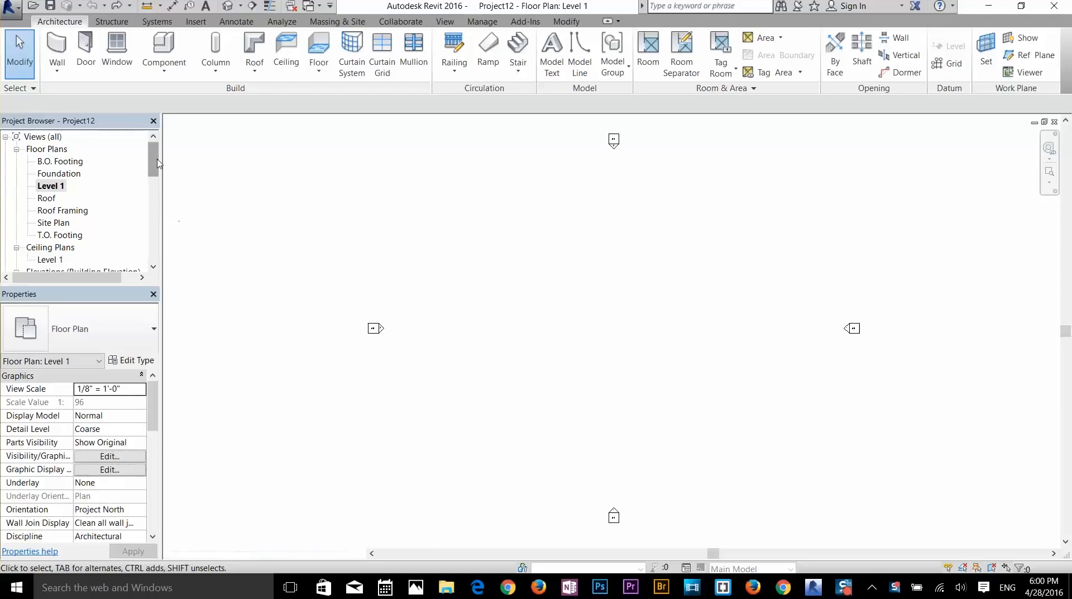
- Open the East elevation and drag the Roof level's left end to realign the level lines
{"action": "left_click_drag", "start_coordinate": [155, 165], "coordinate": [157, 194]}
{"action": "double_click", "coordinate": [46, 162]}
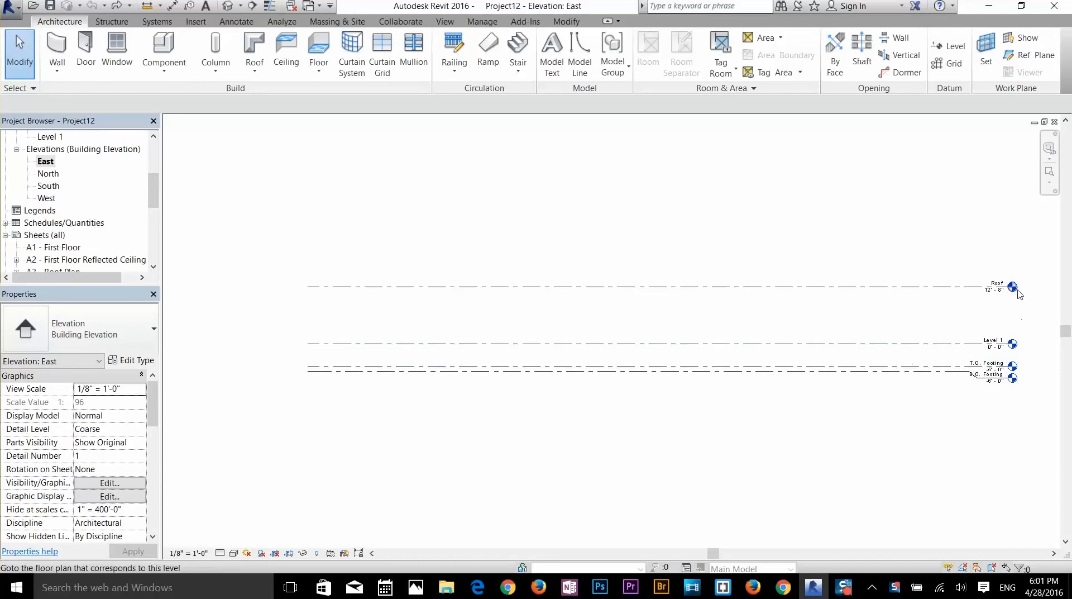
{"action": "left_click", "coordinate": [314, 288]}
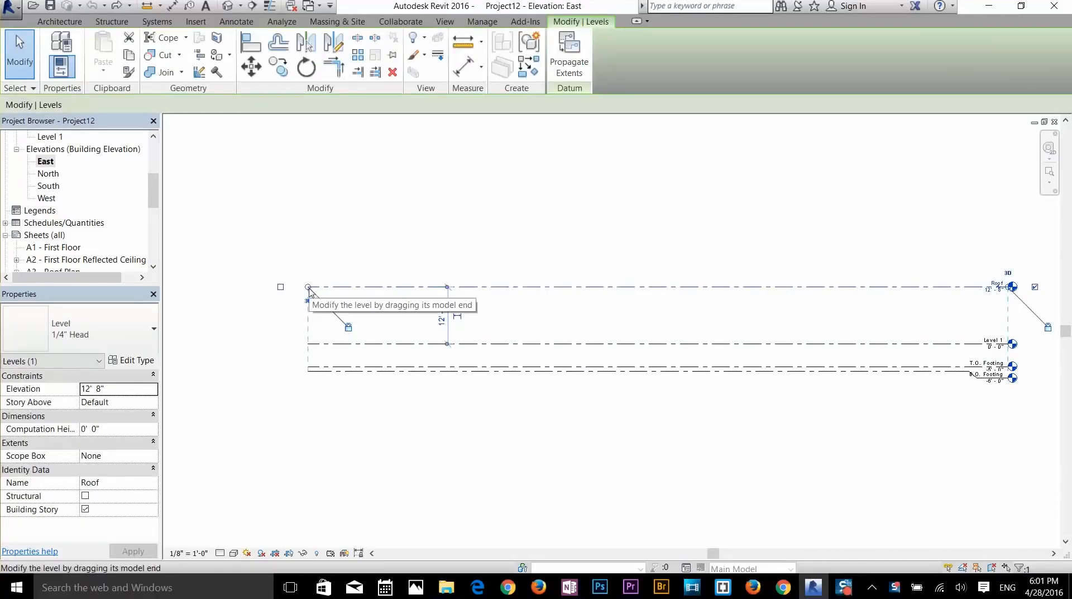
{"action": "left_click_drag", "start_coordinate": [309, 290], "coordinate": [656, 300]}
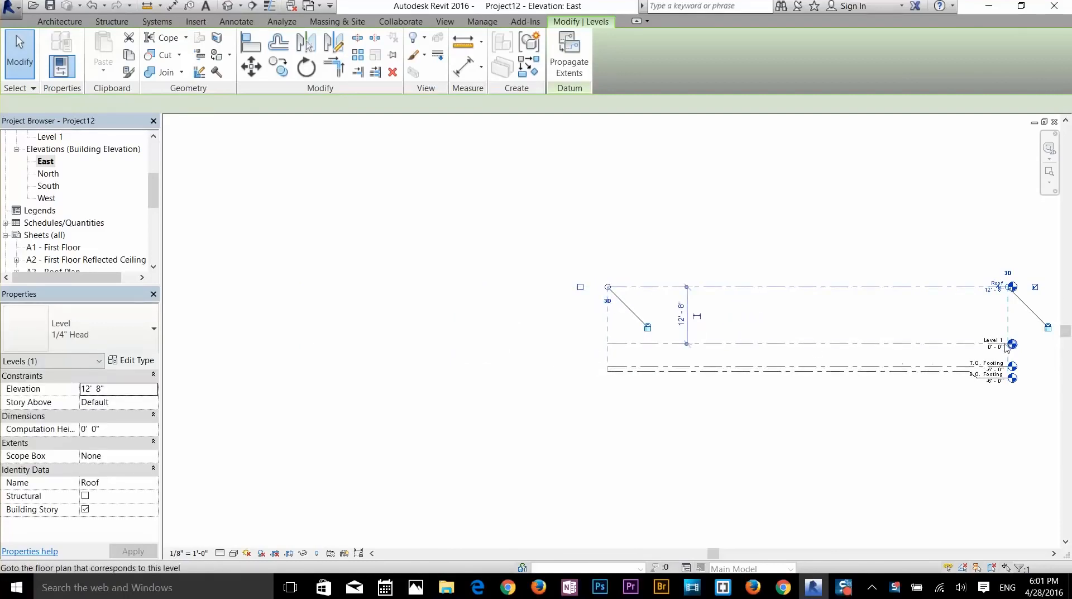
{"action": "scroll", "coordinate": [903, 363], "scroll_direction": "up", "scroll_amount": 5}
{"action": "scroll", "coordinate": [766, 339], "scroll_direction": "up", "scroll_amount": 1}
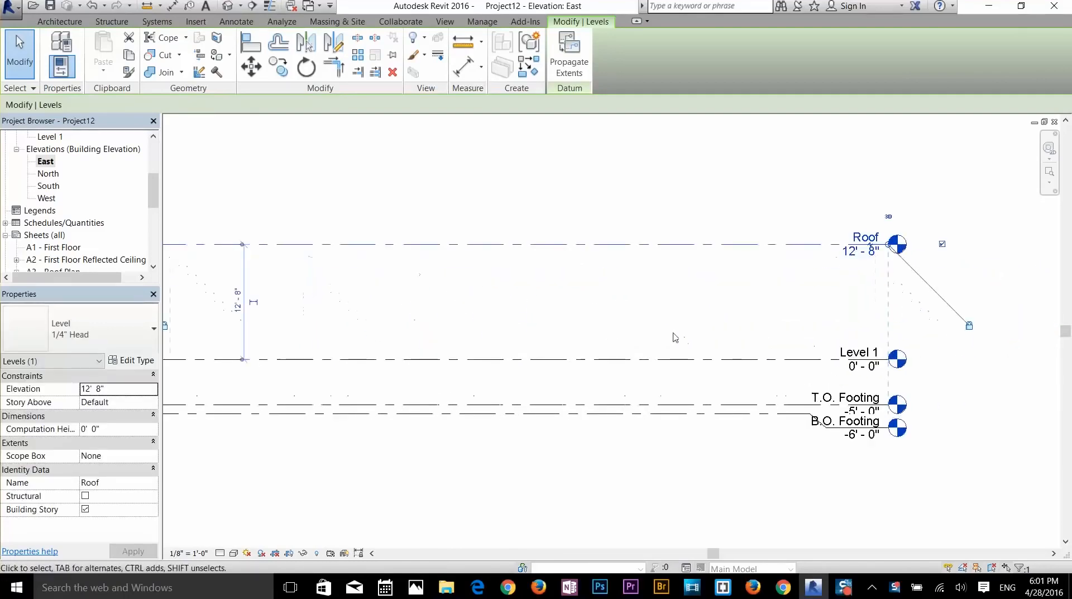
{"action": "scroll", "coordinate": [672, 333], "scroll_direction": "down", "scroll_amount": 2}
{"action": "middle_click_drag", "start_coordinate": [685, 338], "coordinate": [747, 340]}
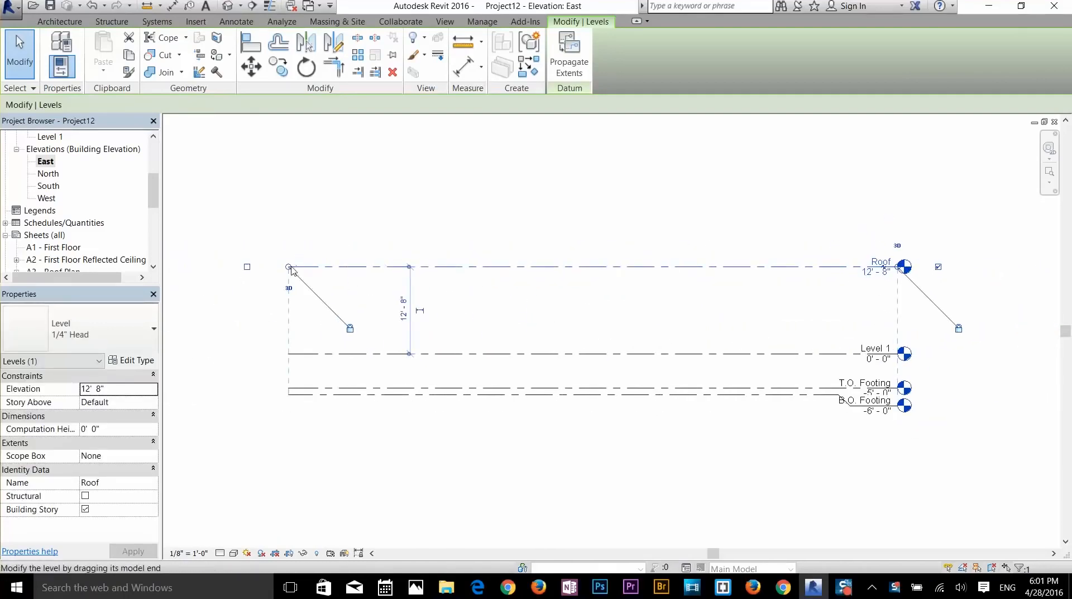
{"action": "left_click_drag", "start_coordinate": [289, 266], "coordinate": [314, 267]}
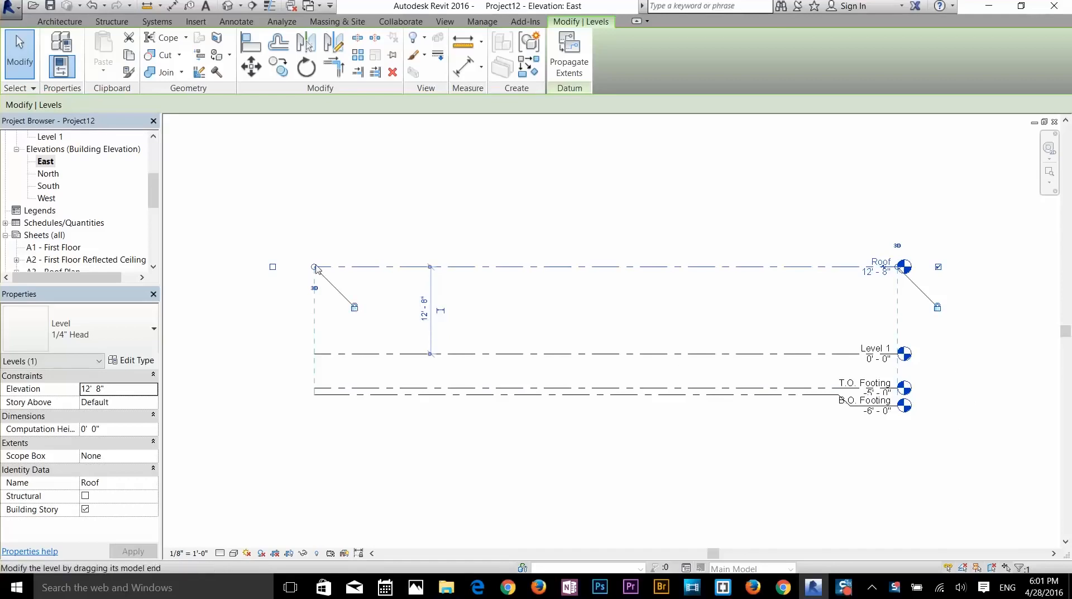
{"action": "left_click_drag", "start_coordinate": [314, 266], "coordinate": [230, 267]}
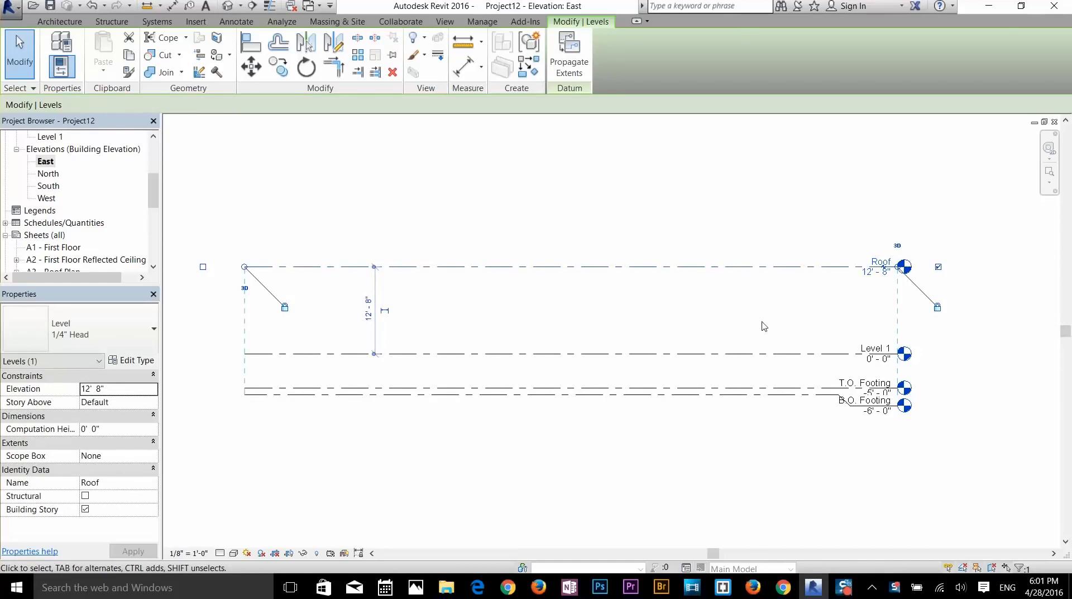
{"action": "left_click", "coordinate": [764, 326]}
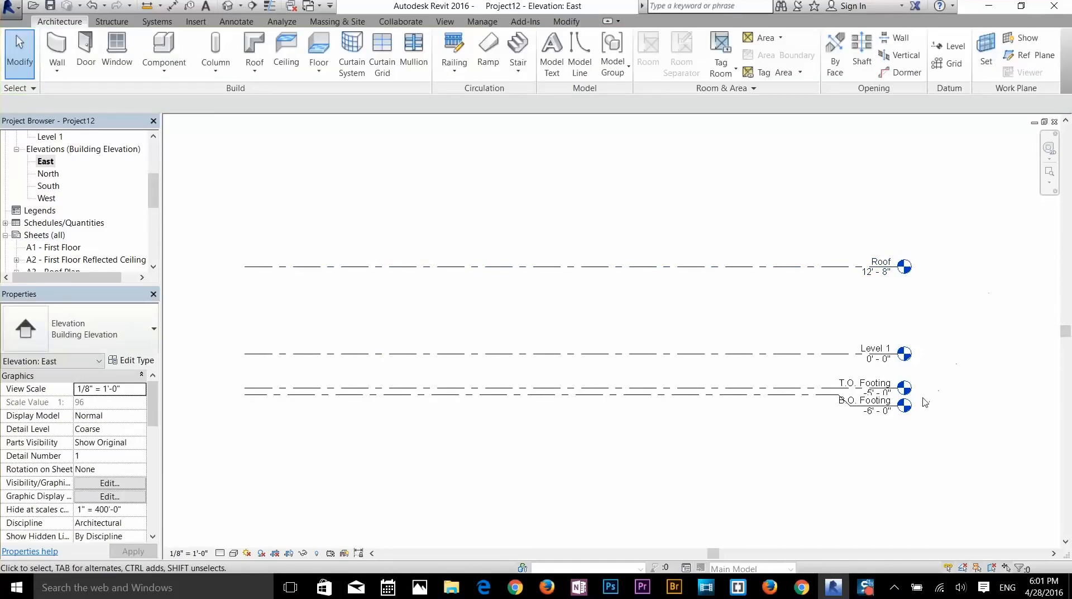
- Drag the B.O. Footing level head down so it clears T.O. Footing
{"action": "scroll", "coordinate": [925, 403], "scroll_direction": "up", "scroll_amount": 3}
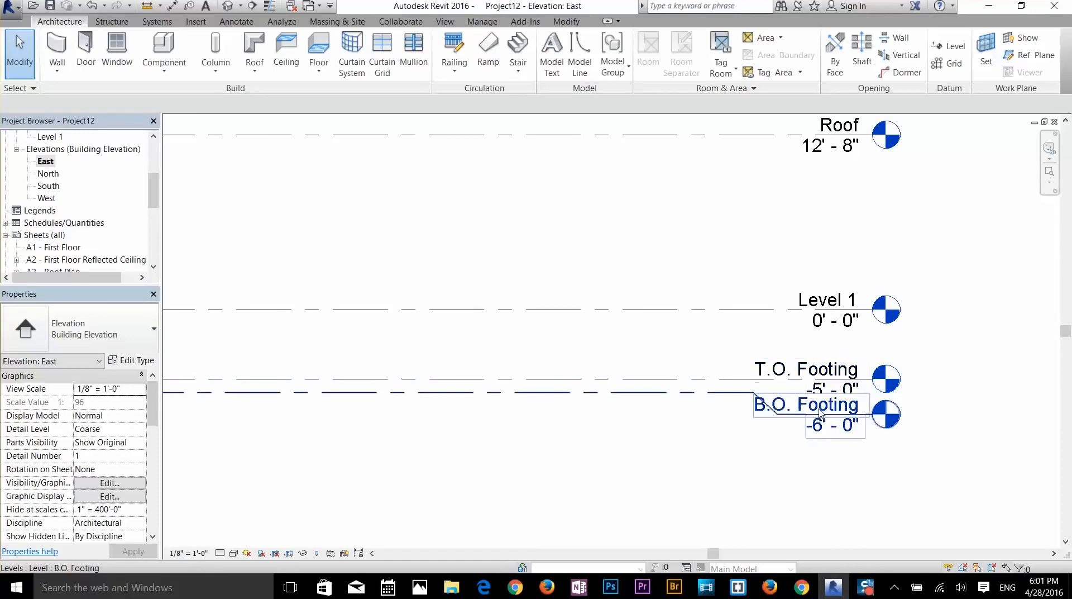
{"action": "scroll", "coordinate": [830, 313], "scroll_direction": "down", "scroll_amount": 2}
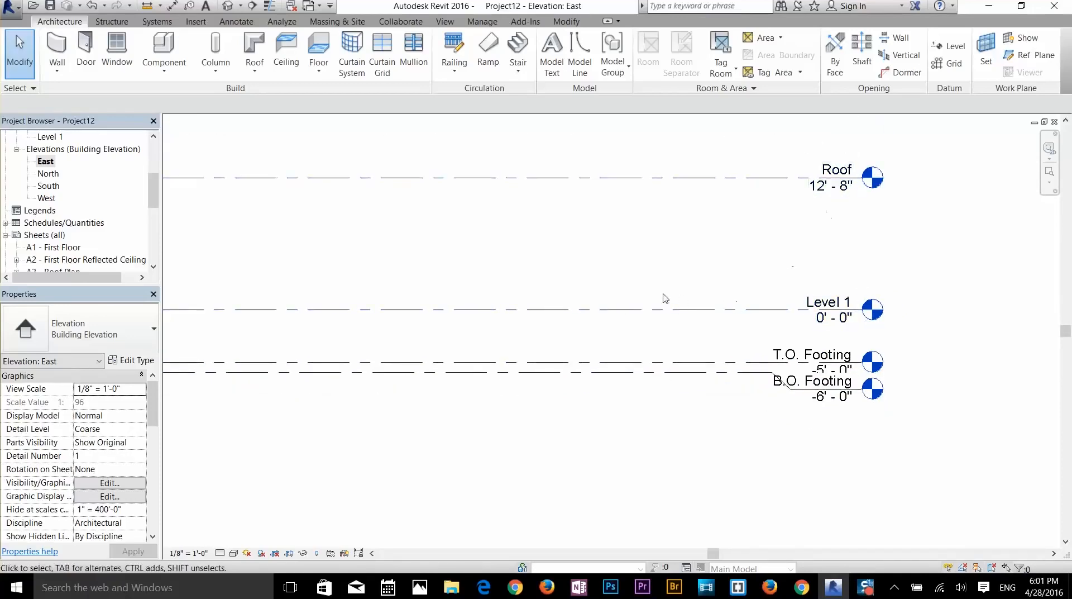
{"action": "left_click", "coordinate": [834, 394]}
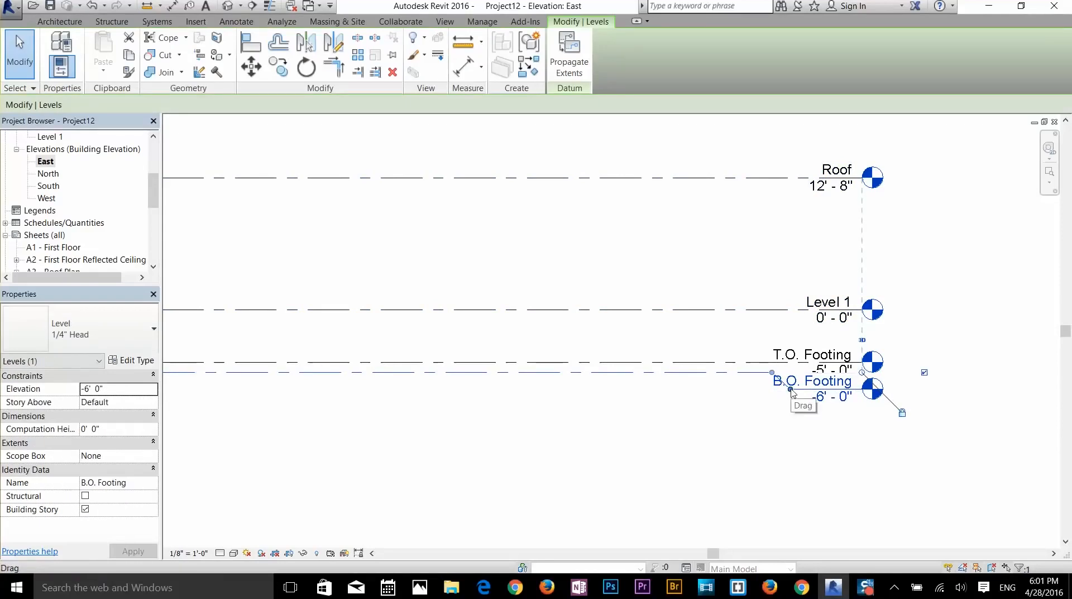
{"action": "left_click_drag", "start_coordinate": [790, 393], "coordinate": [795, 414]}
{"action": "left_click", "coordinate": [964, 429]}
{"action": "scroll", "coordinate": [612, 363], "scroll_direction": "up", "scroll_amount": 1}
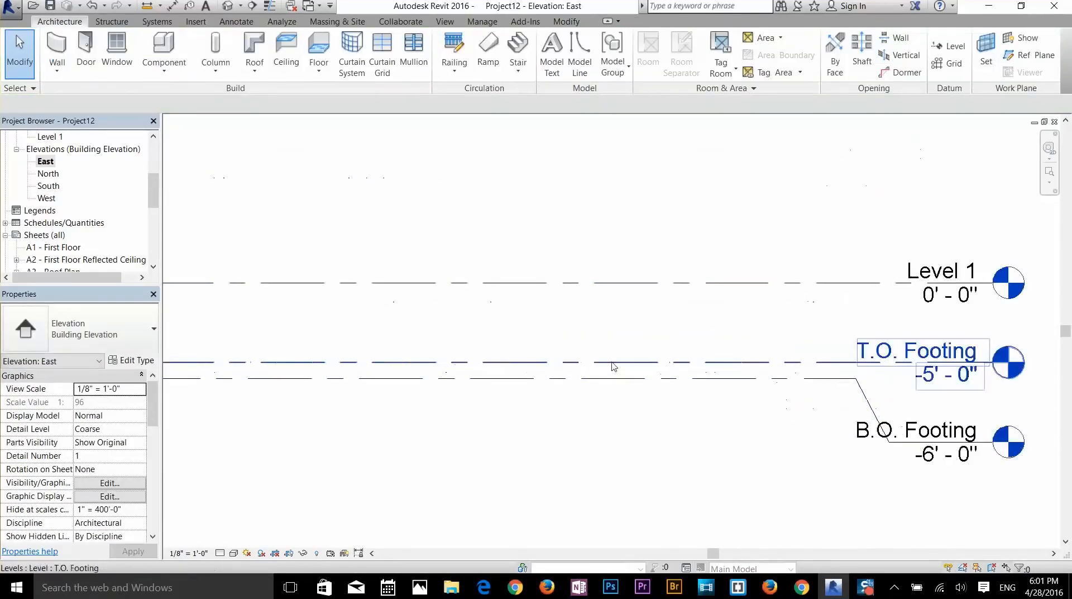
{"action": "scroll", "coordinate": [613, 367], "scroll_direction": "down", "scroll_amount": 3}
{"action": "middle_click_drag", "start_coordinate": [555, 325], "coordinate": [661, 349]}
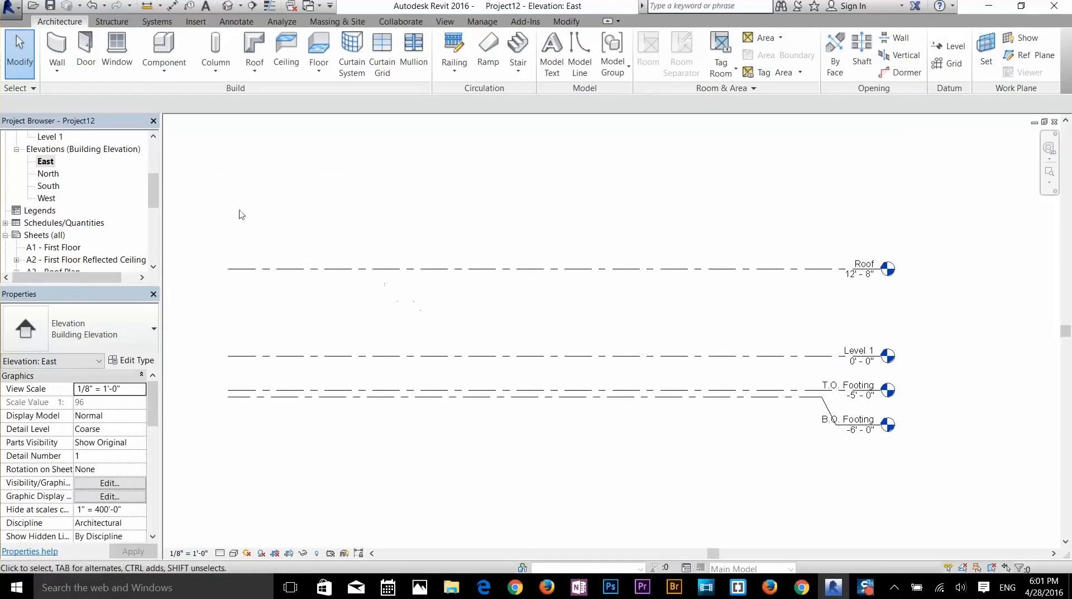
{"action": "scroll", "coordinate": [84, 196], "scroll_direction": "up", "scroll_amount": 4}
{"action": "left_click", "coordinate": [67, 35]}
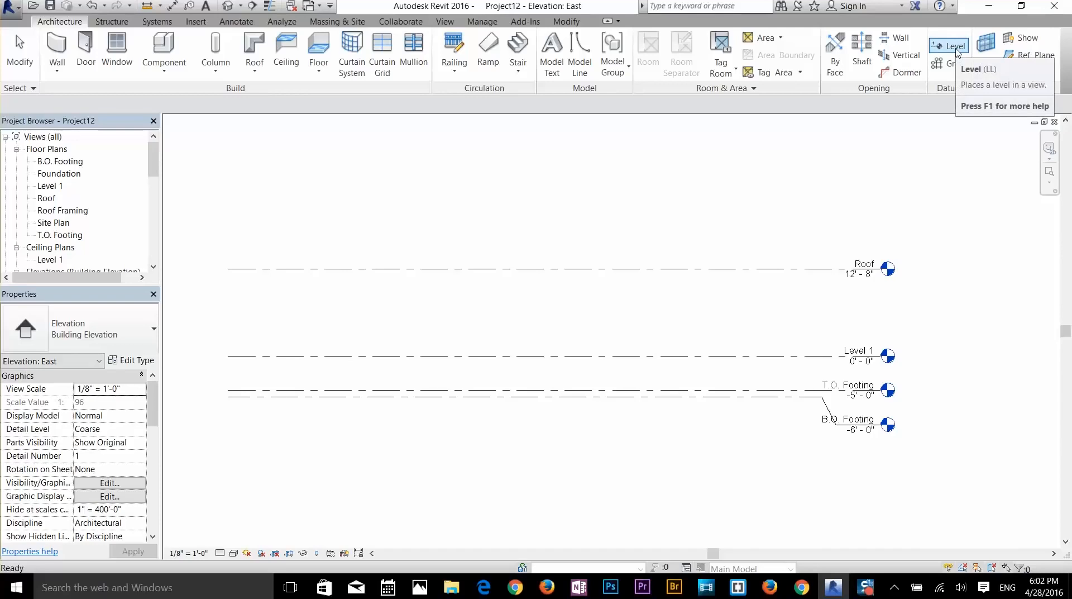
- Draw Level 2 at 15'-2" and Level 3 at 29'-2" above the Roof level with LL
{"action": "key", "text": "l"}
{"action": "key", "text": "l"}
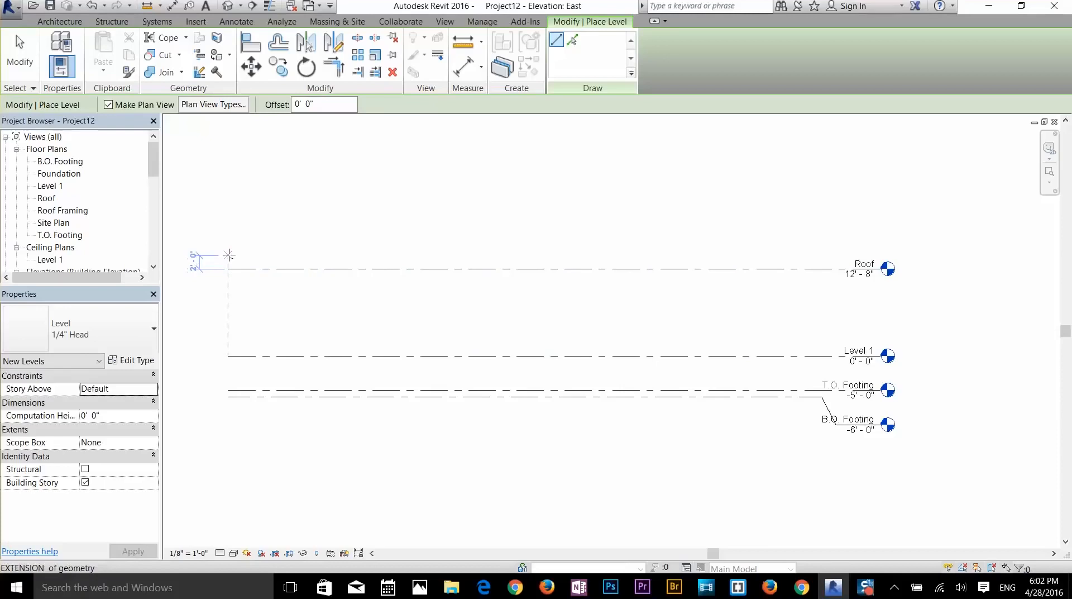
{"action": "left_click", "coordinate": [228, 251]}
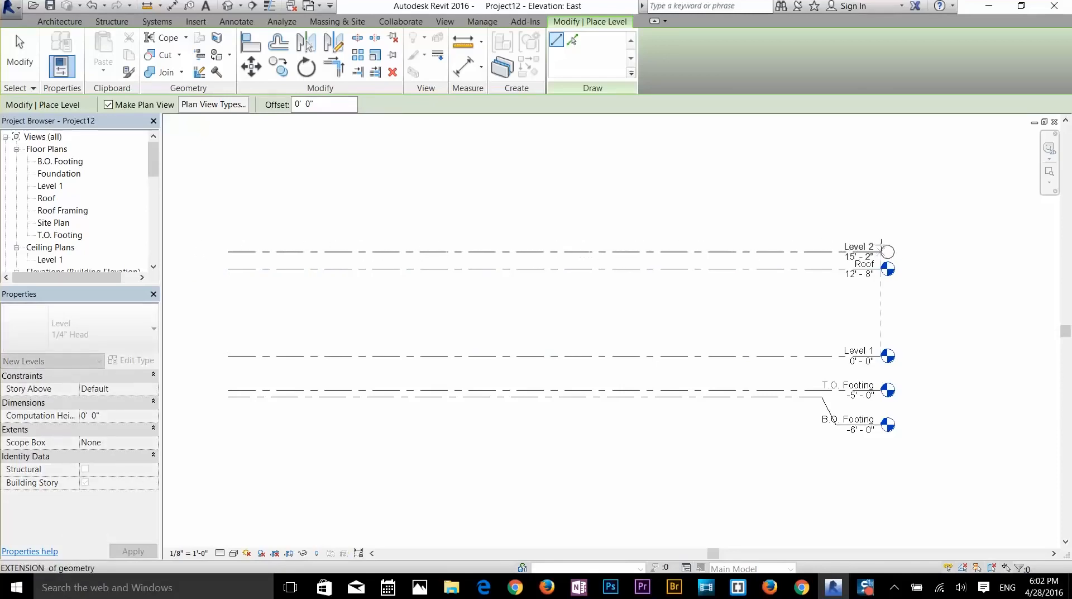
{"action": "left_click", "coordinate": [886, 250]}
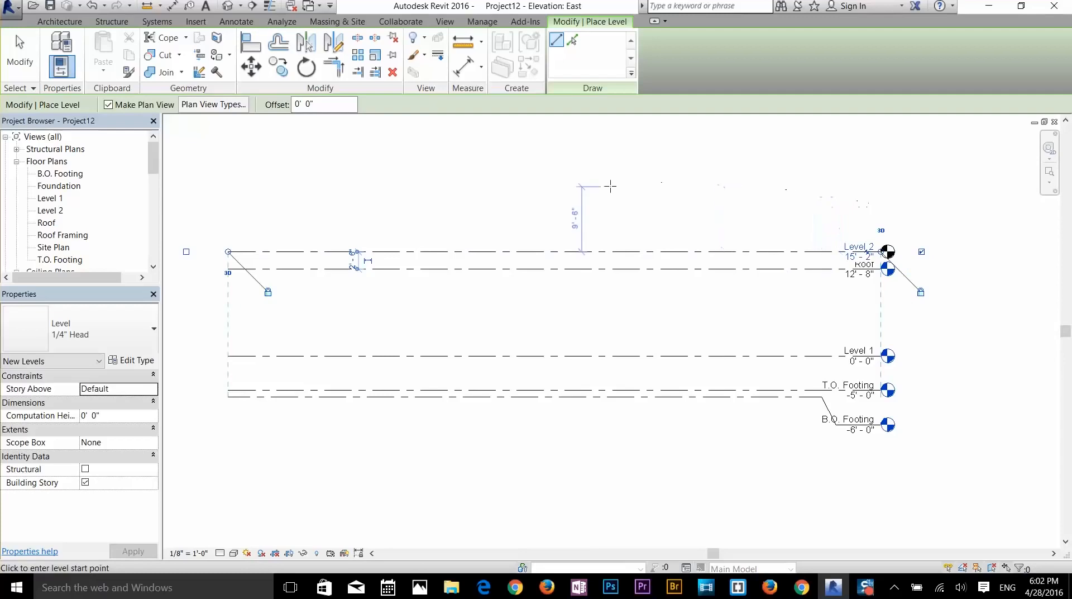
{"action": "left_click", "coordinate": [228, 157]}
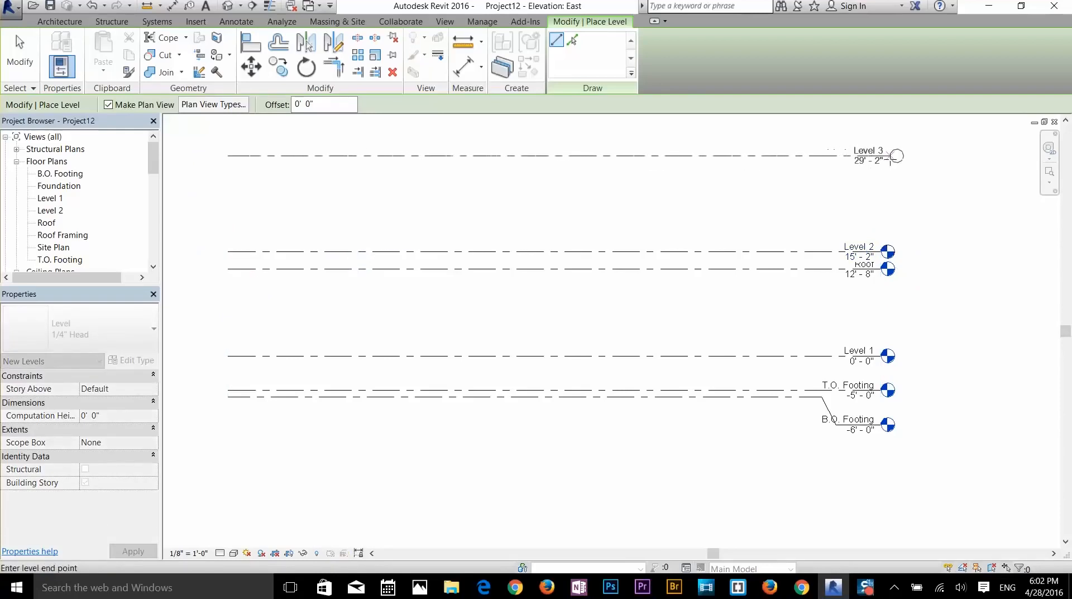
{"action": "left_click", "coordinate": [884, 158]}
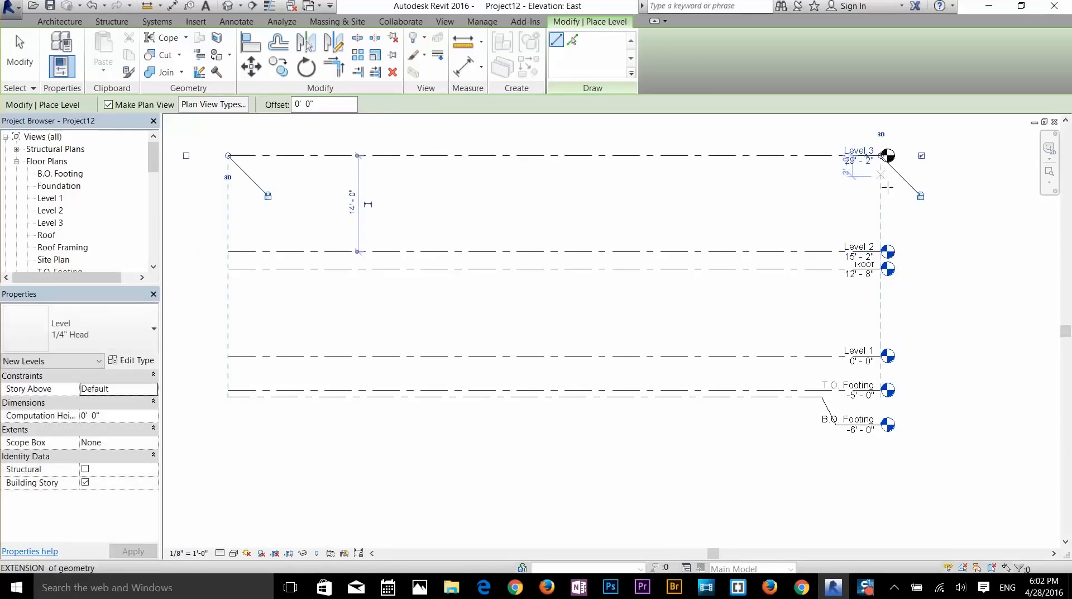
- Stop placing levels, cancelling the stray extra level at the Roof line
{"action": "right_click", "coordinate": [919, 217]}
{"action": "left_click", "coordinate": [951, 225]}
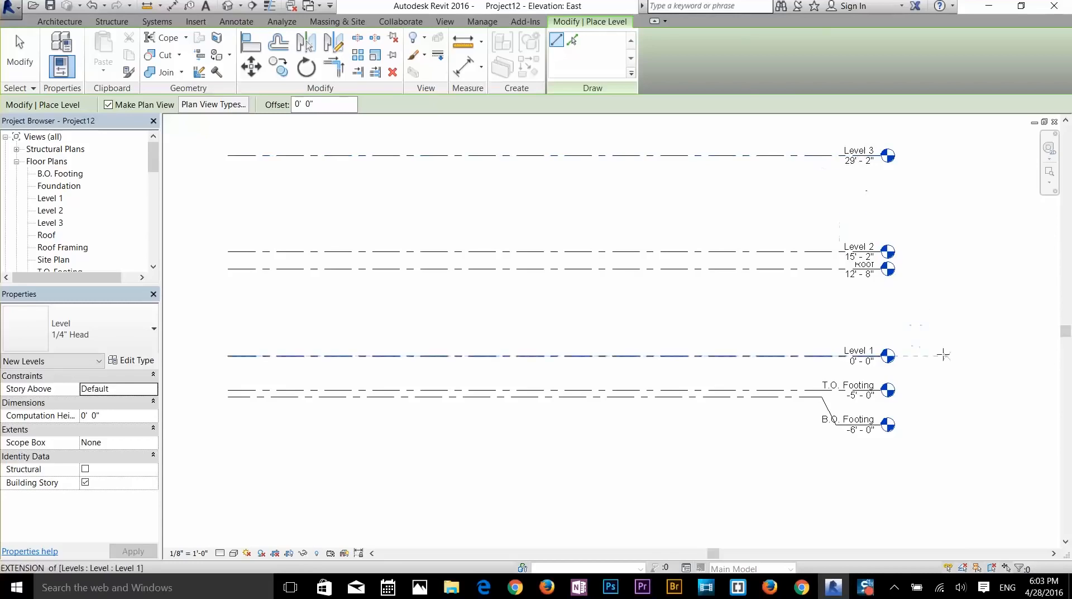
{"action": "scroll", "coordinate": [945, 354], "scroll_direction": "up", "scroll_amount": 3}
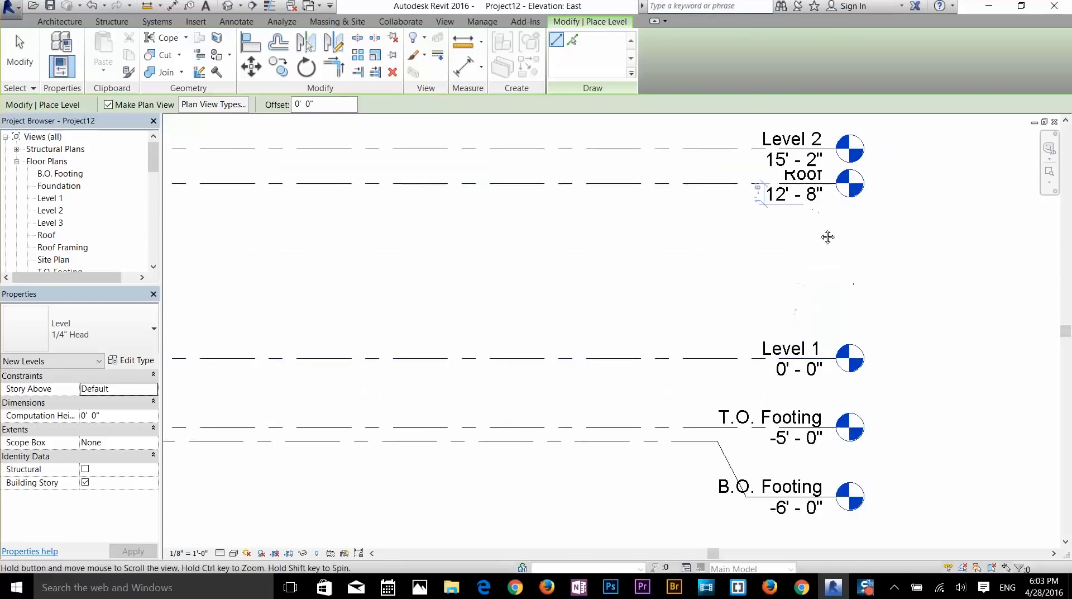
{"action": "scroll", "coordinate": [776, 238], "scroll_direction": "up", "scroll_amount": 3}
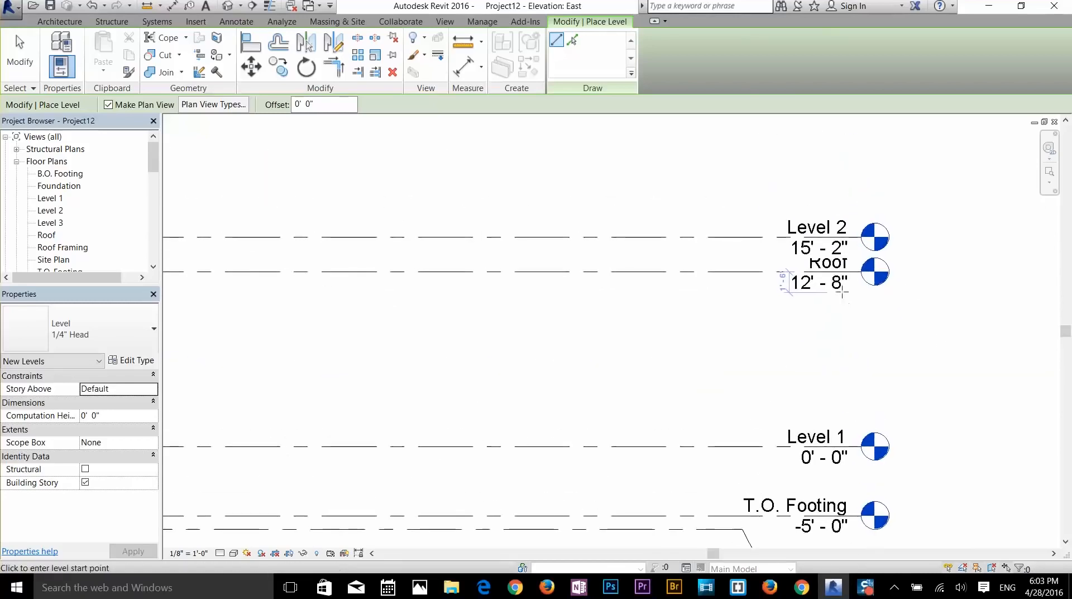
{"action": "left_click", "coordinate": [817, 270]}
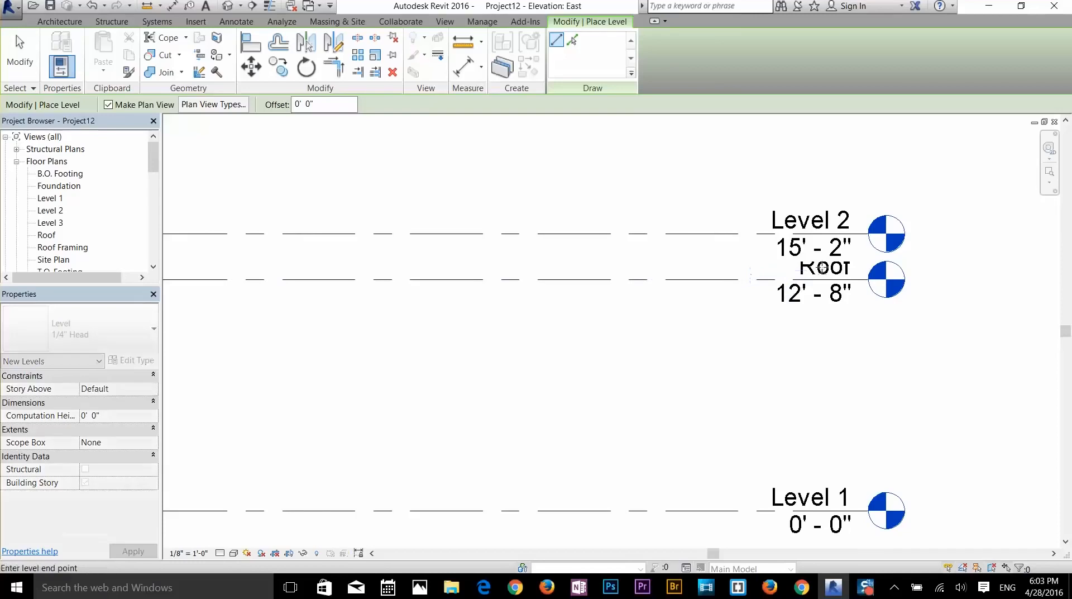
{"action": "key", "text": "Escape"}
{"action": "key", "text": "Escape"}
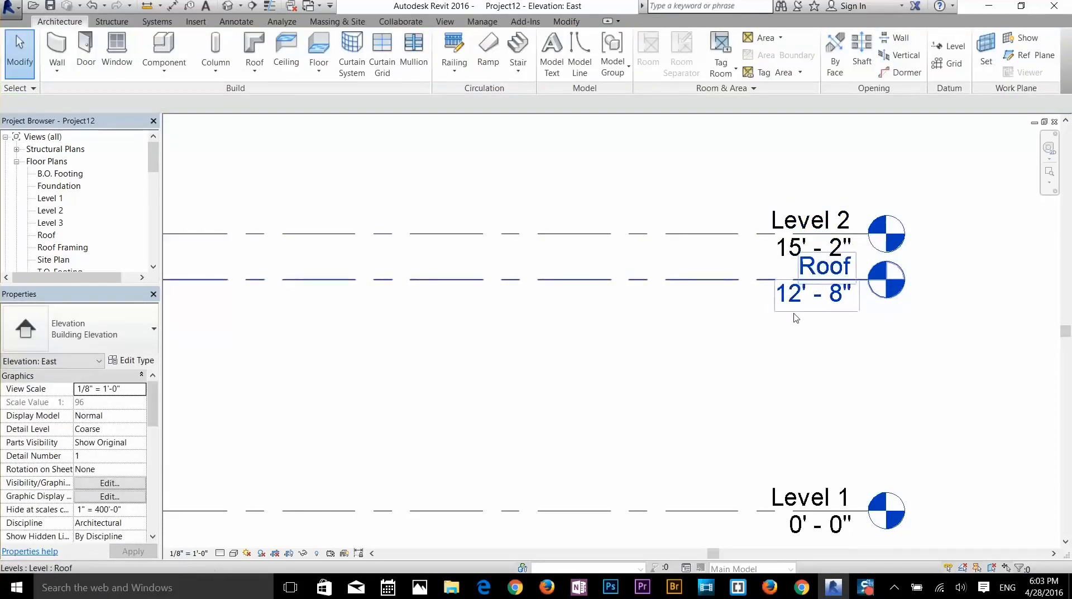
- Rename the Roof level to 'Low Roof' and rename its matching views too
{"action": "left_click", "coordinate": [805, 272]}
{"action": "left_click", "coordinate": [811, 272]}
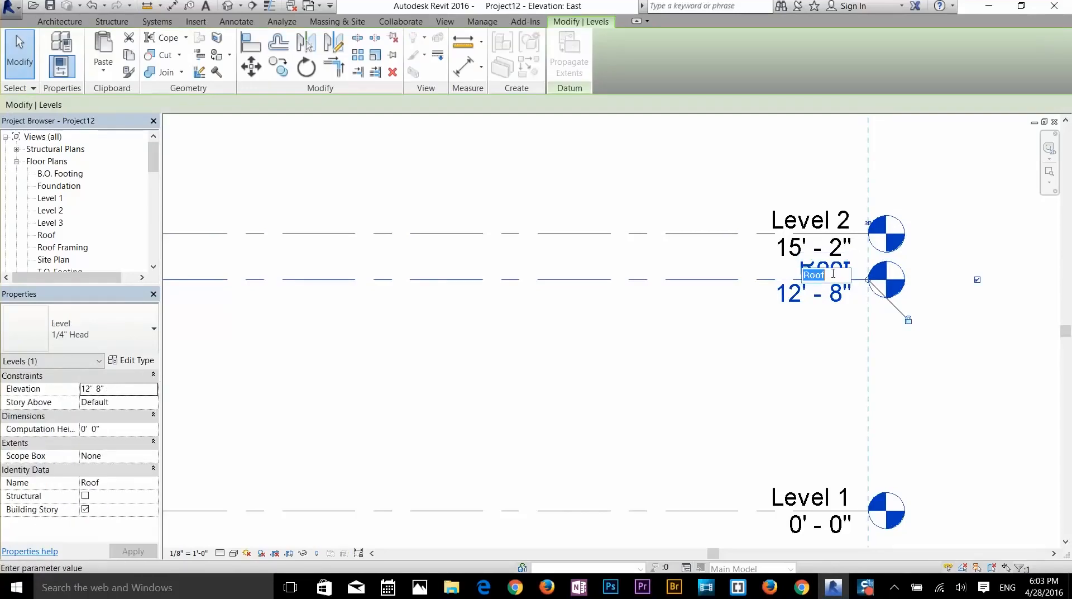
{"action": "type", "text": "Low Roof"}
{"action": "key", "text": "Return"}
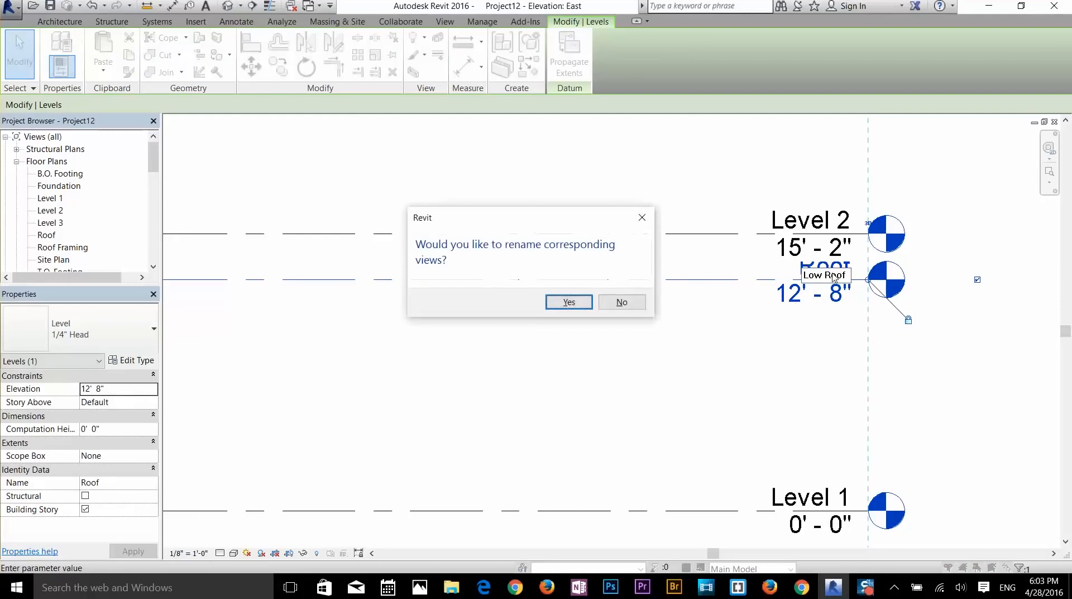
{"action": "left_click_drag", "start_coordinate": [588, 217], "coordinate": [592, 217]}
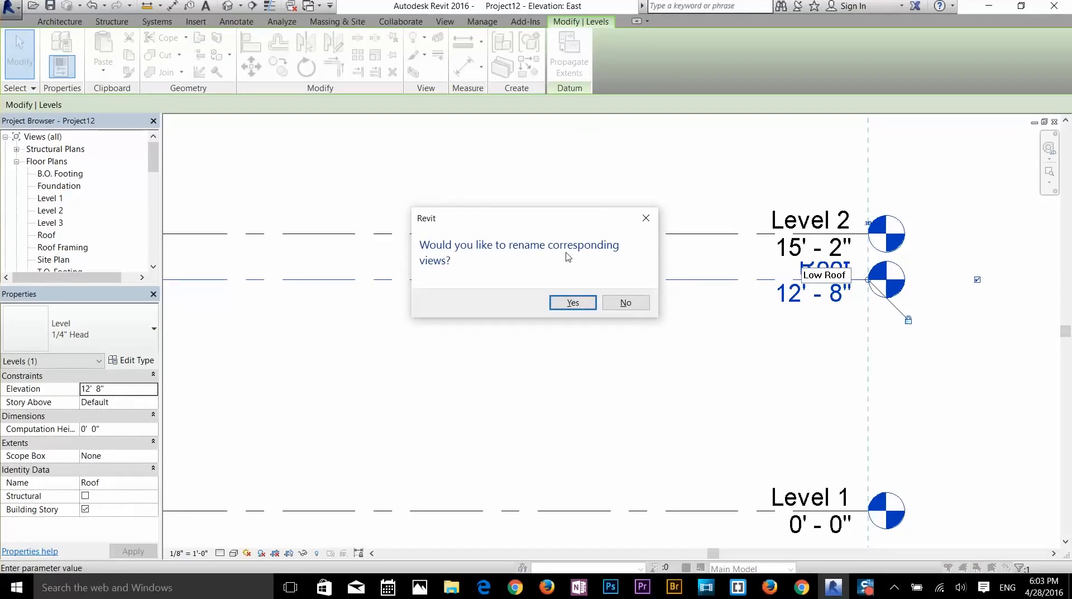
{"action": "left_click", "coordinate": [570, 305]}
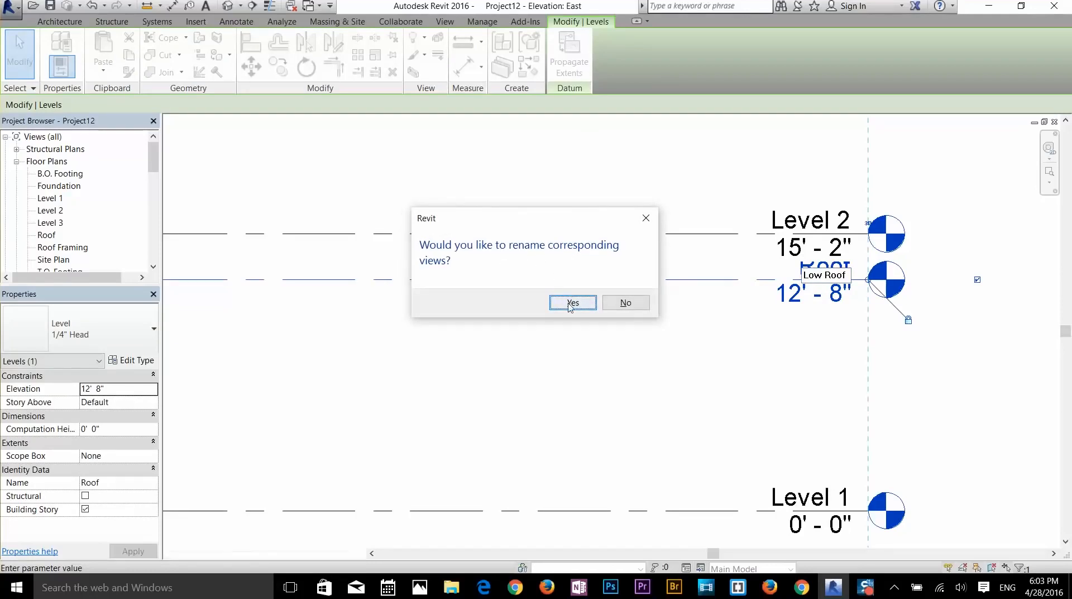
- Lower the Low Roof level to an elevation of 10'-0"
{"action": "left_click", "coordinate": [799, 303]}
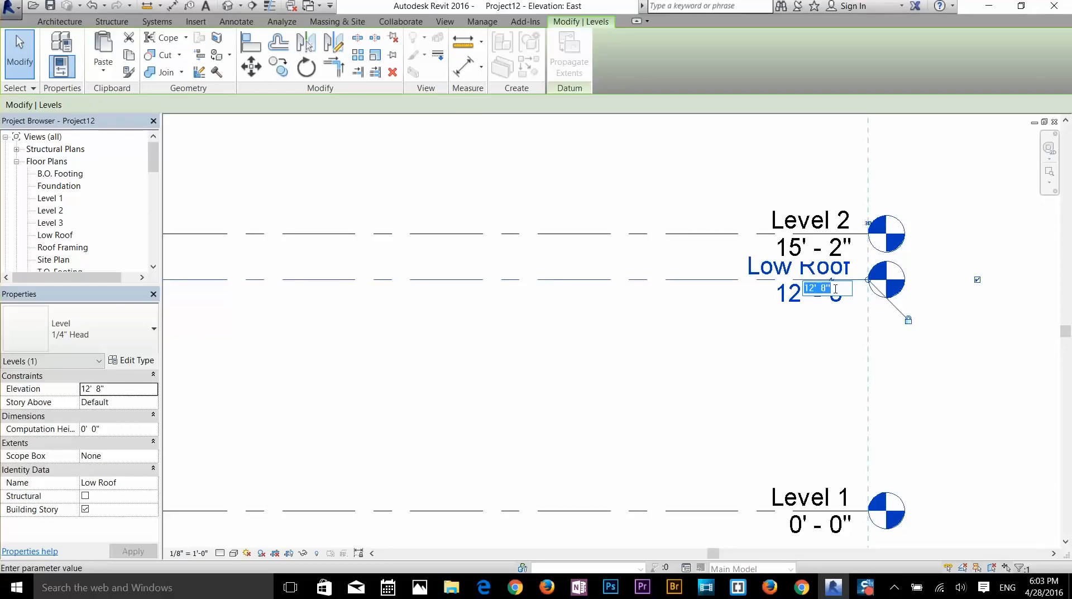
{"action": "type", "text": "10"}
{"action": "key", "text": "Return"}
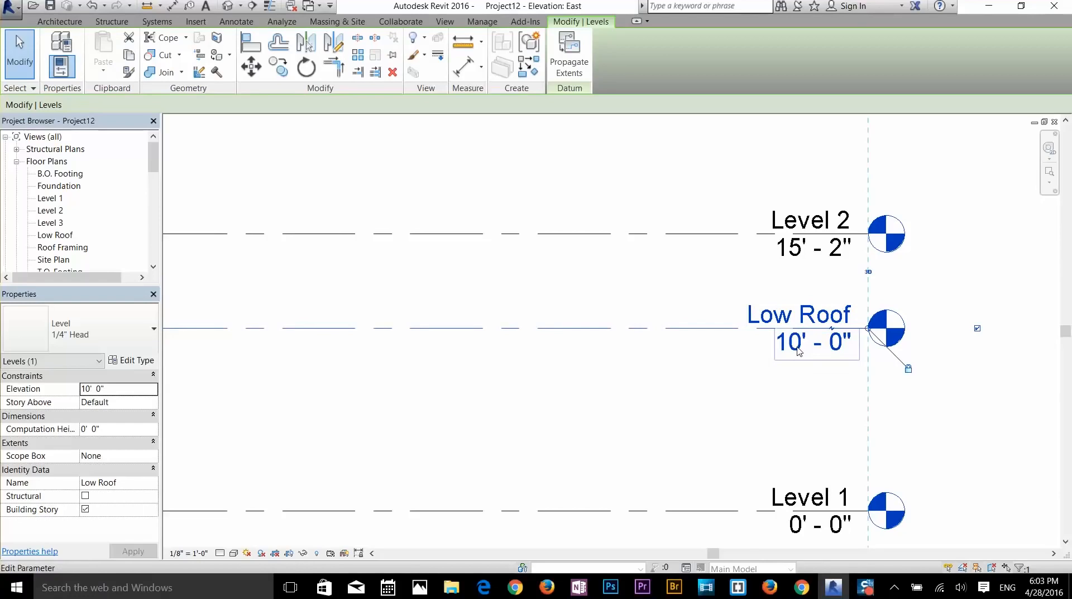
- Lower Level 2 to an elevation of 11'-0"
{"action": "left_click", "coordinate": [799, 249]}
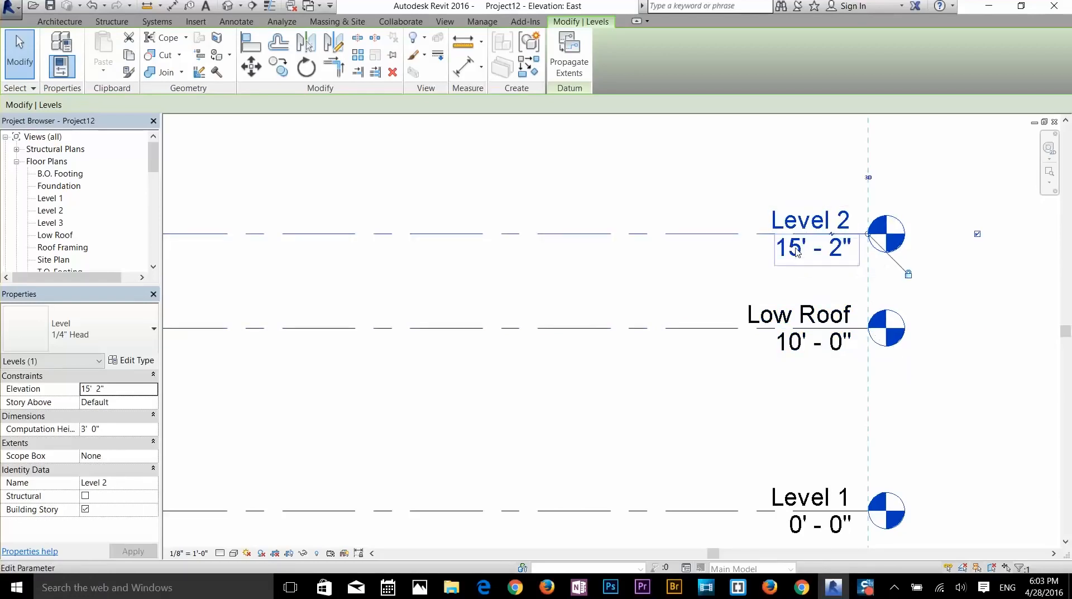
{"action": "left_click", "coordinate": [796, 251]}
{"action": "type", "text": "11"}
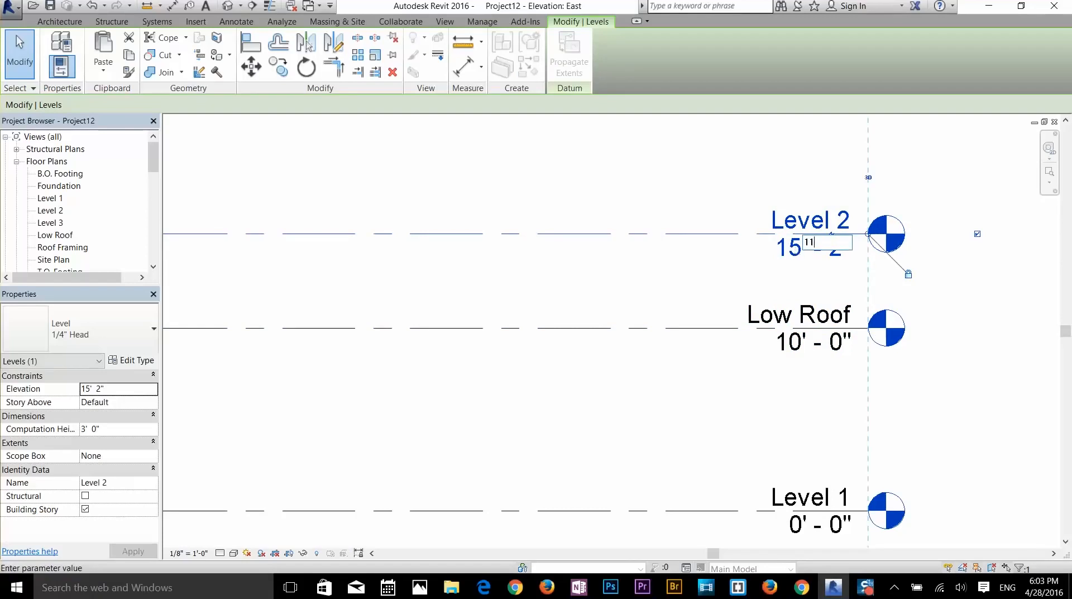
{"action": "key", "text": "Return"}
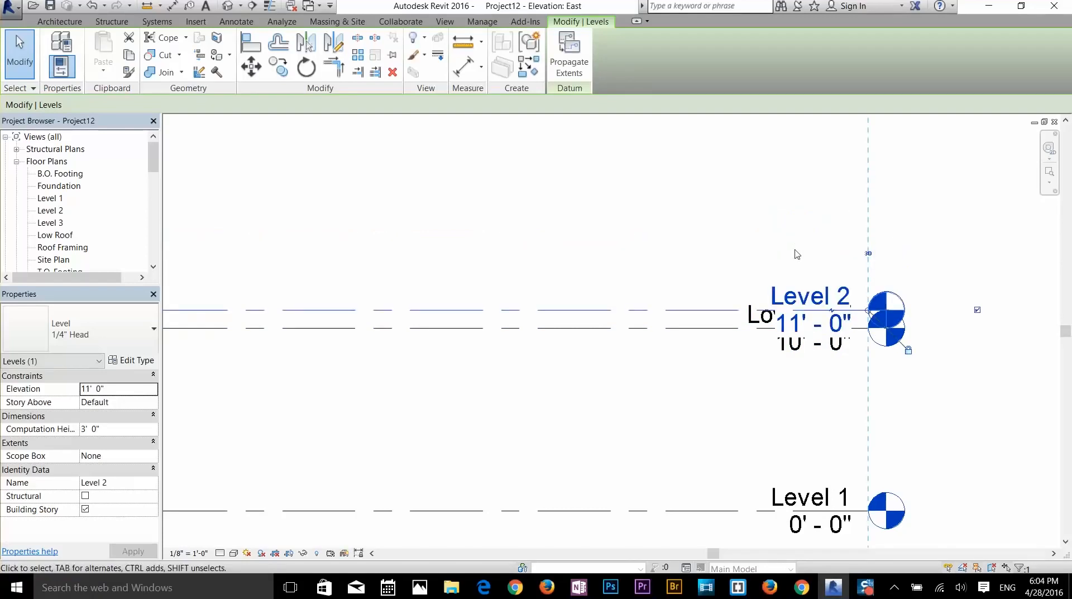
- Try renaming Level 2 to 'Low Roof', then cancel the duplicate-name error
{"action": "left_click", "coordinate": [813, 371]}
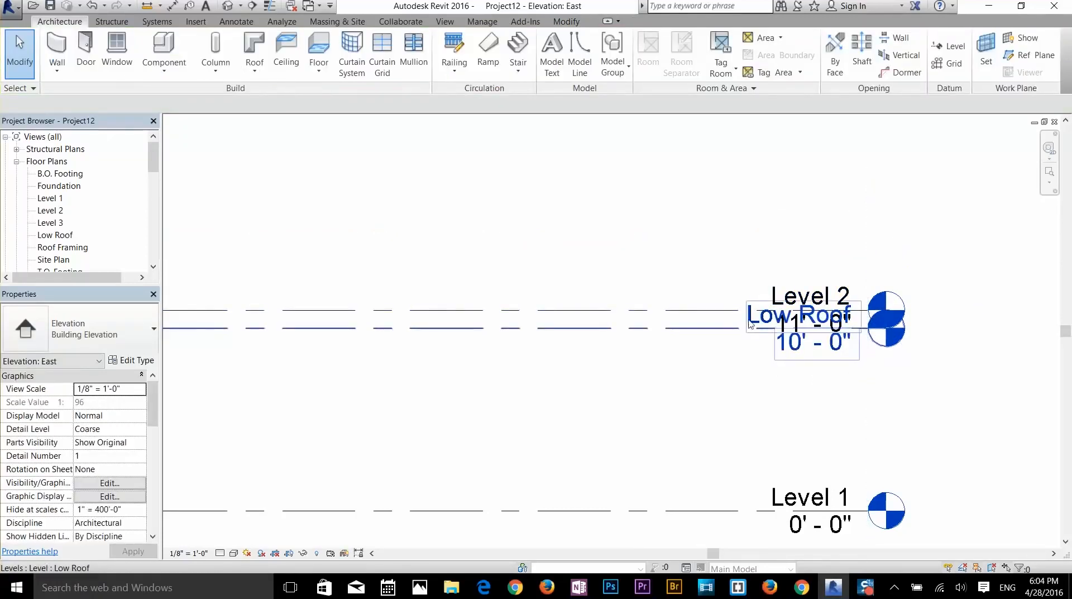
{"action": "left_click", "coordinate": [788, 295]}
{"action": "left_click", "coordinate": [779, 297]}
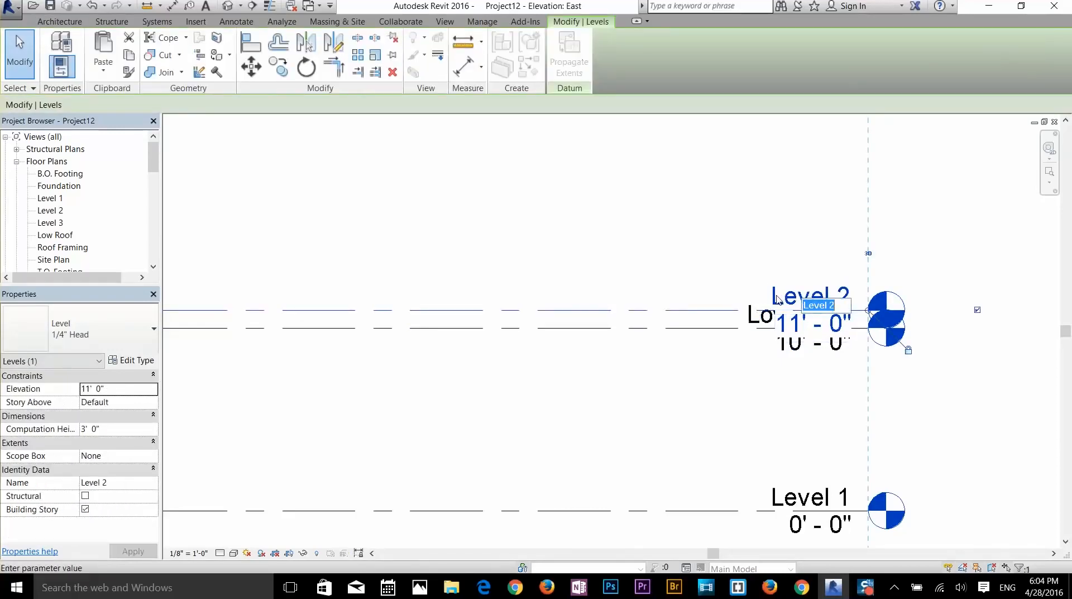
{"action": "type", "text": "Low Roof"}
{"action": "key", "text": "Return"}
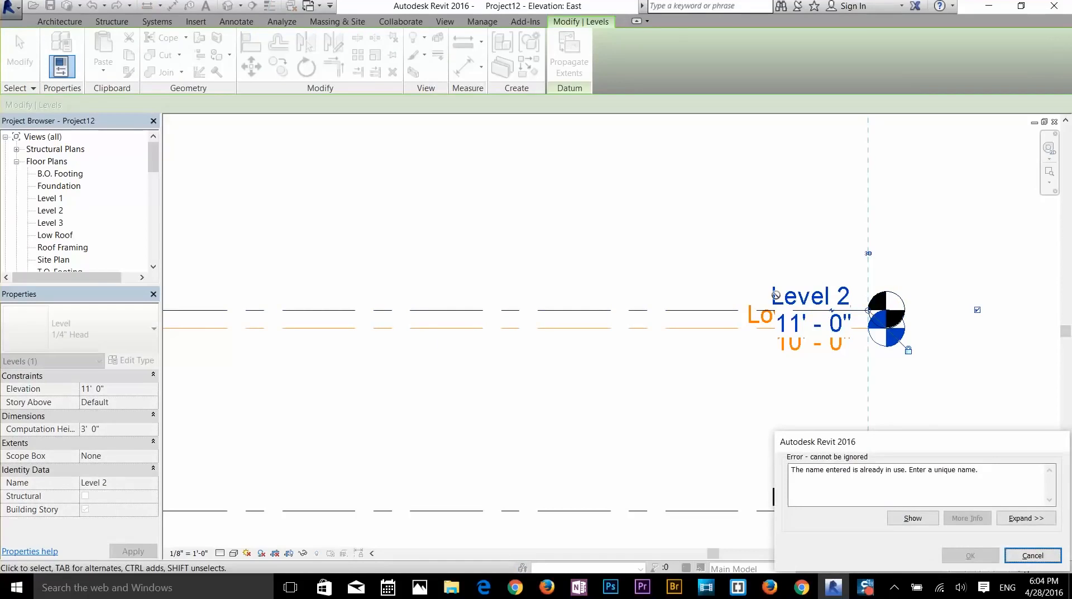
{"action": "left_click_drag", "start_coordinate": [906, 443], "coordinate": [882, 384]}
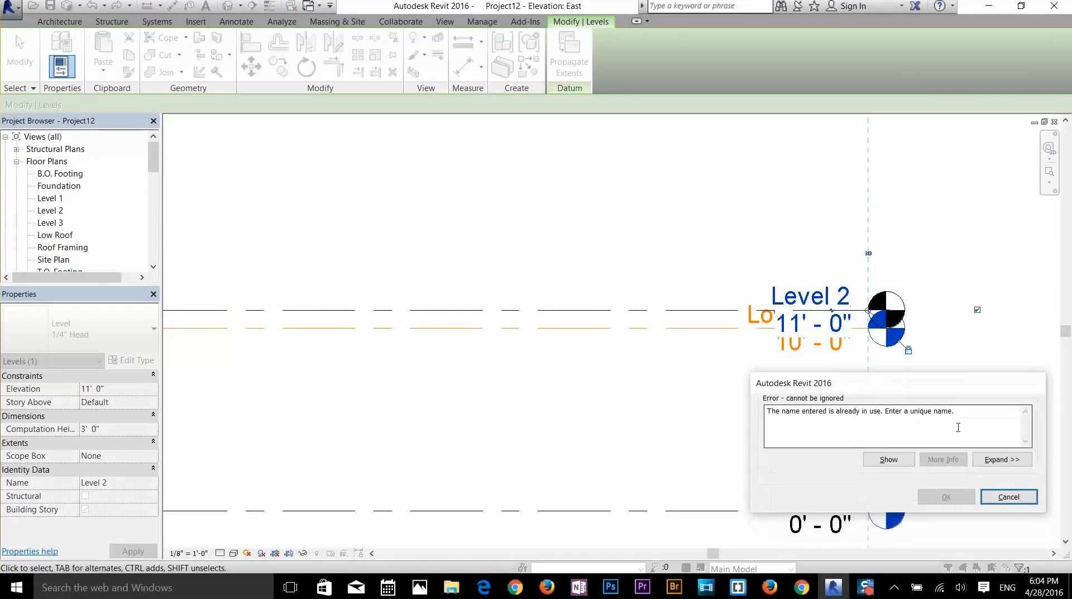
{"action": "left_click", "coordinate": [1009, 497]}
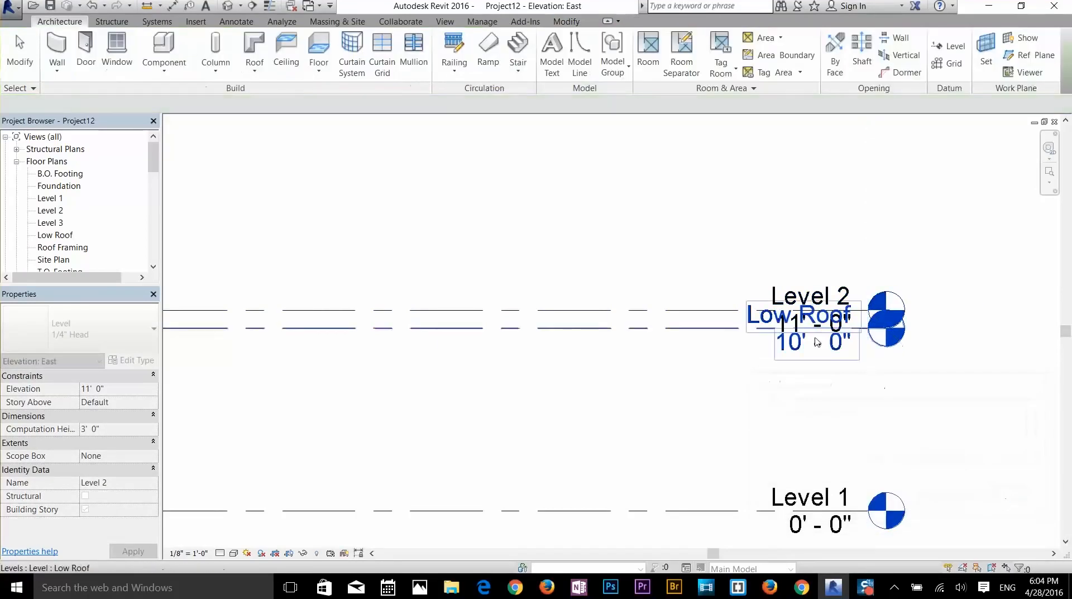
- Rename the 10'-0" level to 'Level s', renaming its matching views too
{"action": "left_click", "coordinate": [773, 322]}
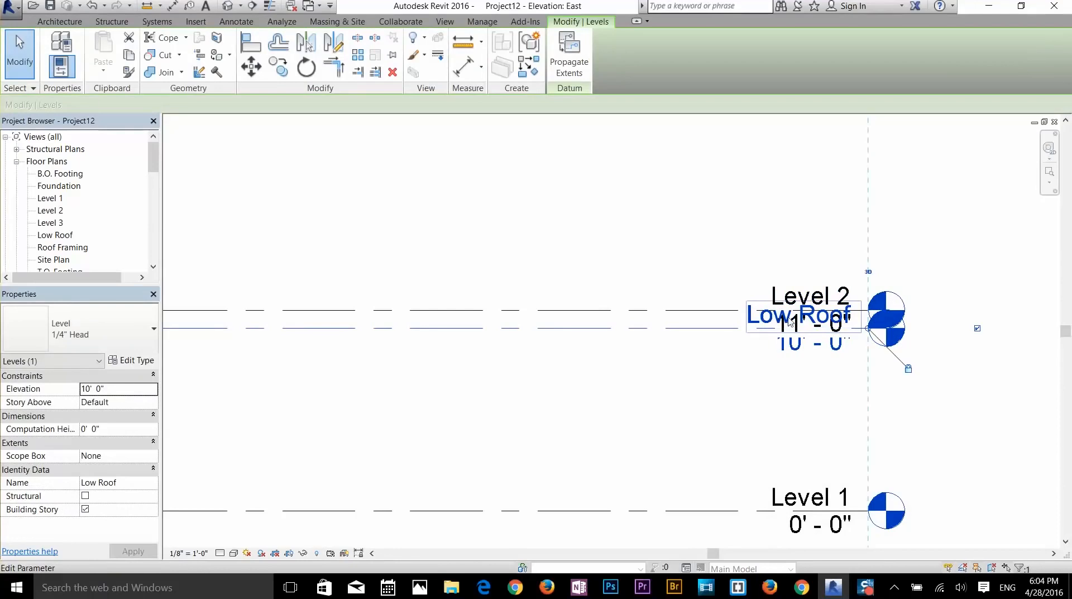
{"action": "left_click", "coordinate": [790, 321]}
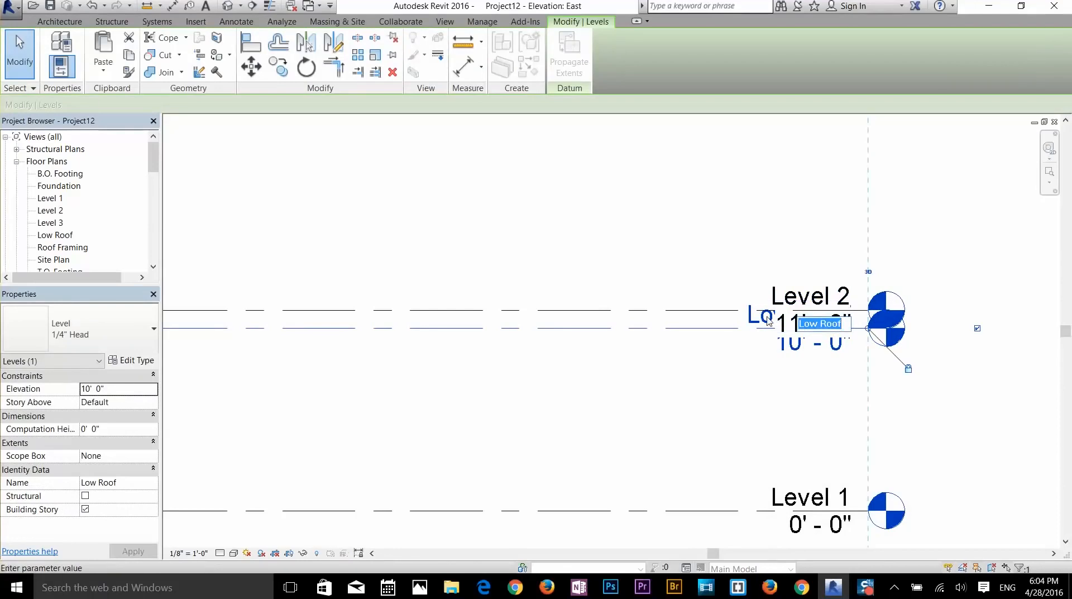
{"action": "type", "text": "L"}
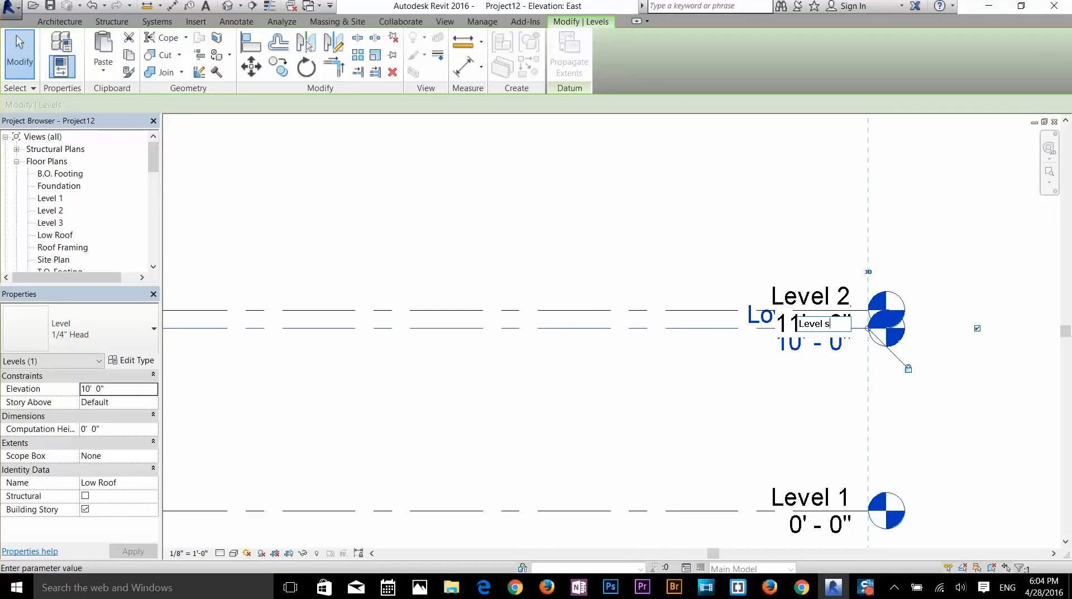
{"action": "type", "text": "evel s"}
{"action": "key", "text": "Return"}
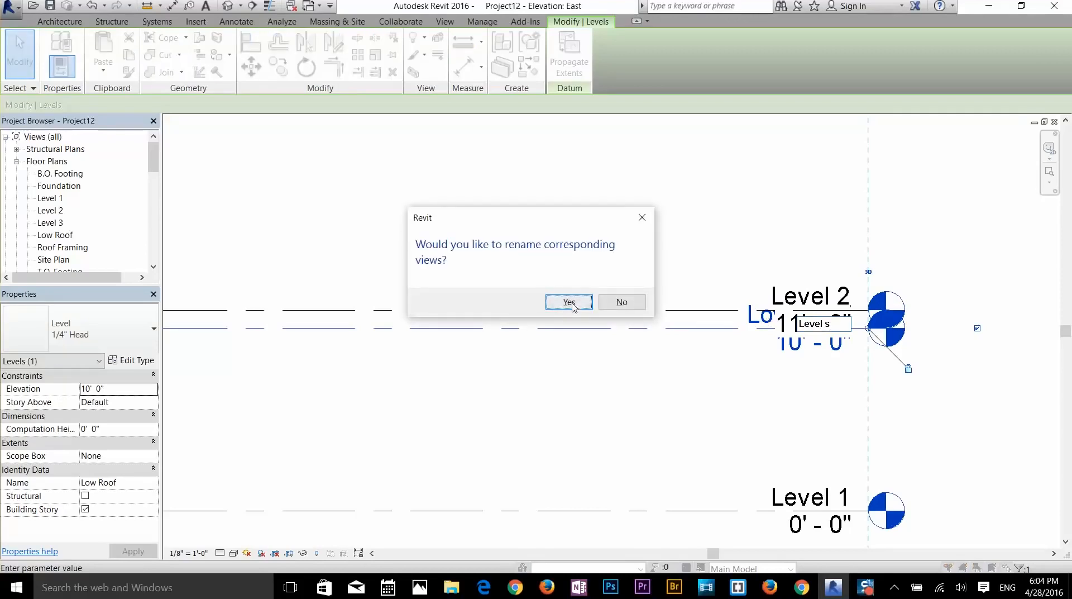
{"action": "left_click", "coordinate": [575, 305]}
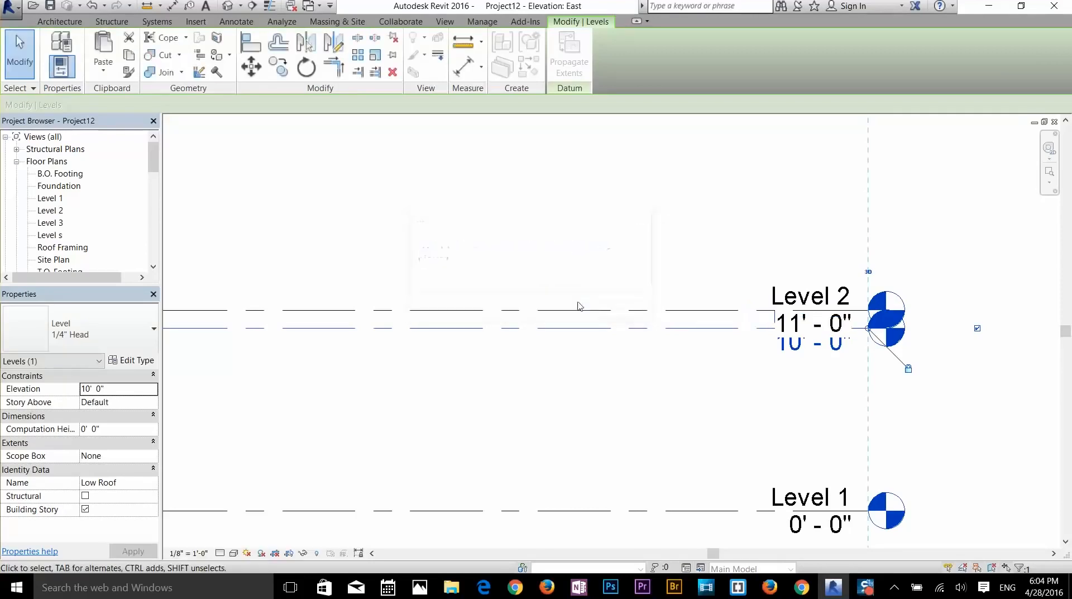
- Rename the 11'-0" Level 2 to 'Low Roof', renaming its matching views too
{"action": "left_click", "coordinate": [832, 297]}
{"action": "left_click", "coordinate": [799, 300]}
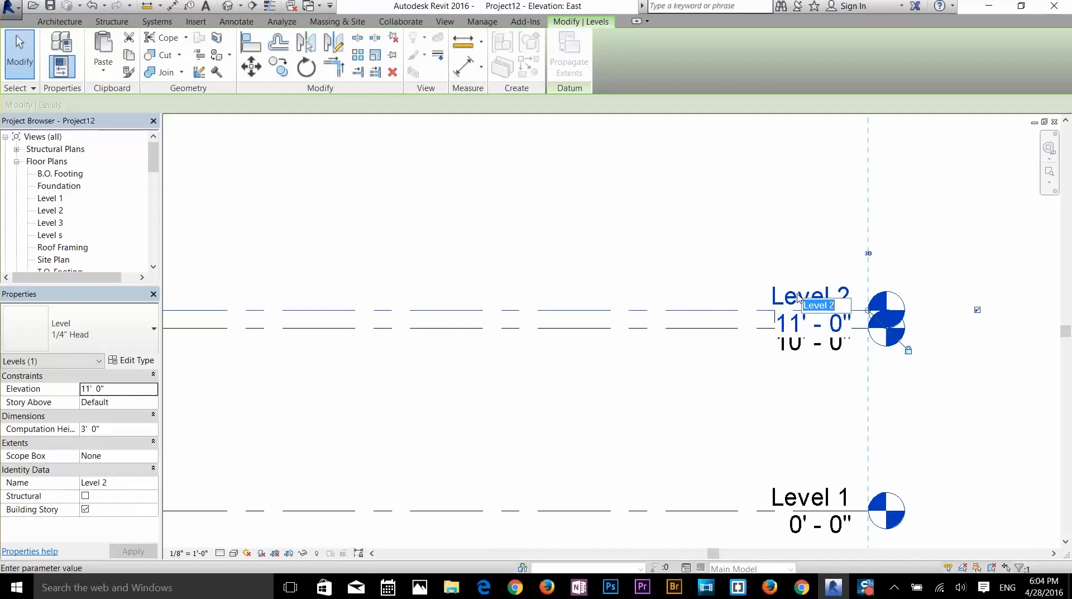
{"action": "type", "text": "Low Roof"}
{"action": "key", "text": "Return"}
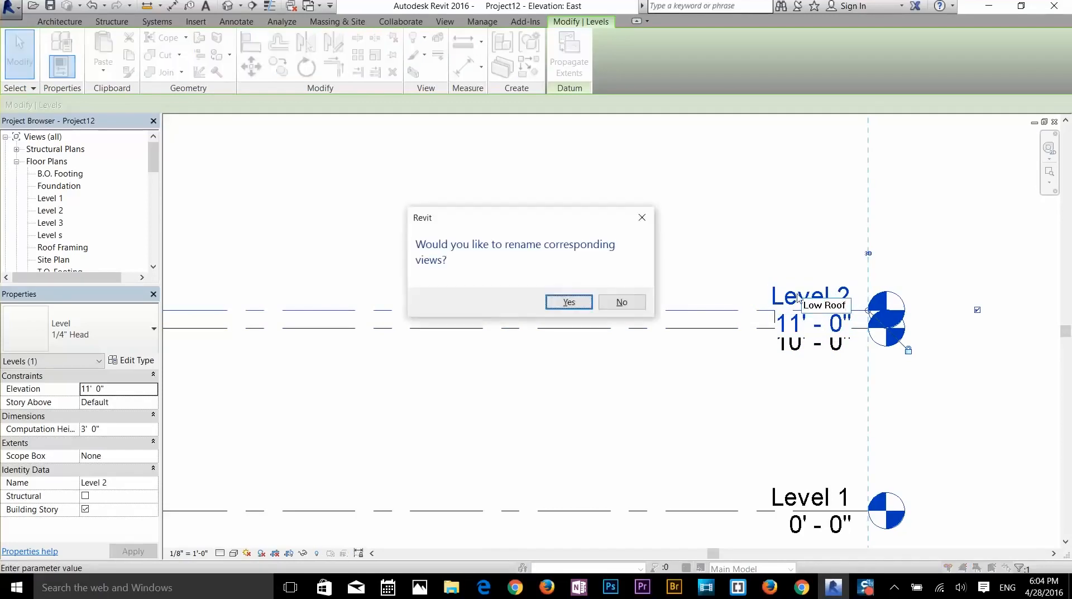
{"action": "left_click", "coordinate": [567, 302]}
{"action": "scroll", "coordinate": [802, 365], "scroll_direction": "down", "scroll_amount": 1}
{"action": "scroll", "coordinate": [802, 365], "scroll_direction": "down", "scroll_amount": 3}
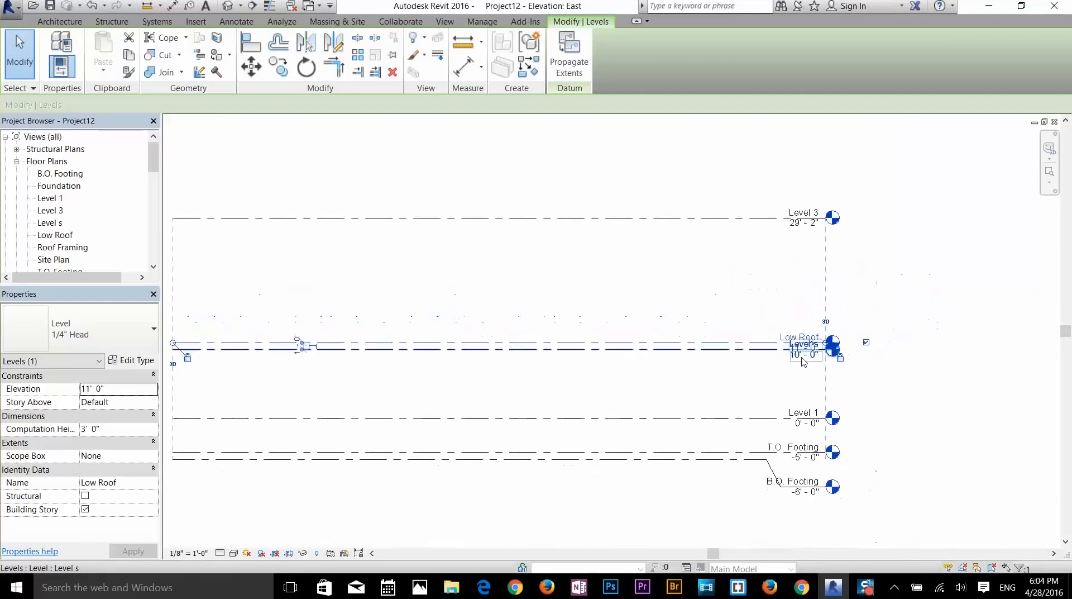
- Draw a new level, Level t, at 26'-8" just below Level 3
{"action": "left_click", "coordinate": [602, 276]}
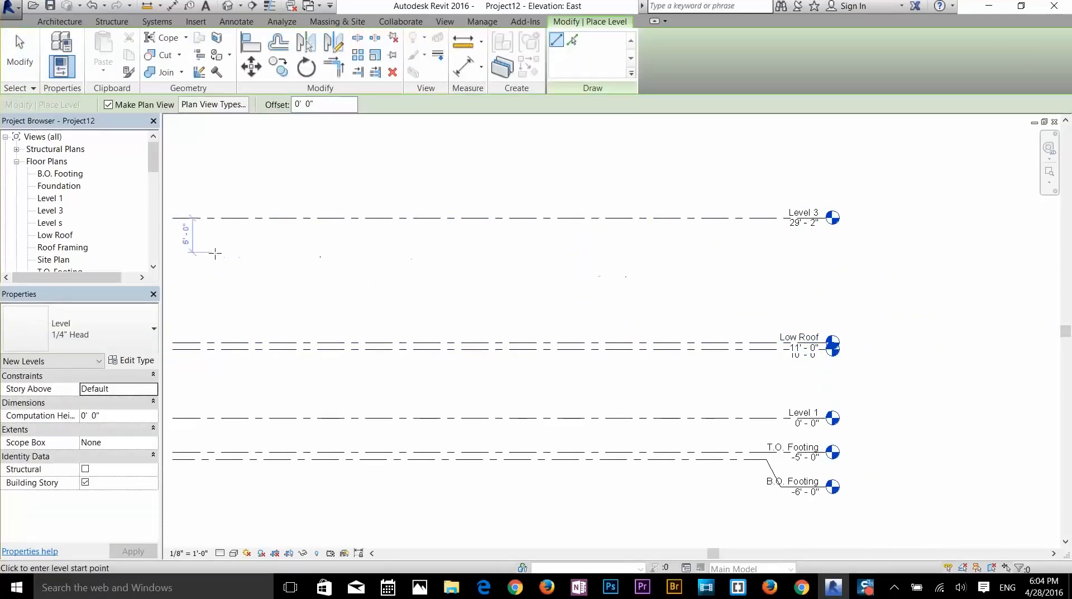
{"action": "left_click", "coordinate": [173, 234]}
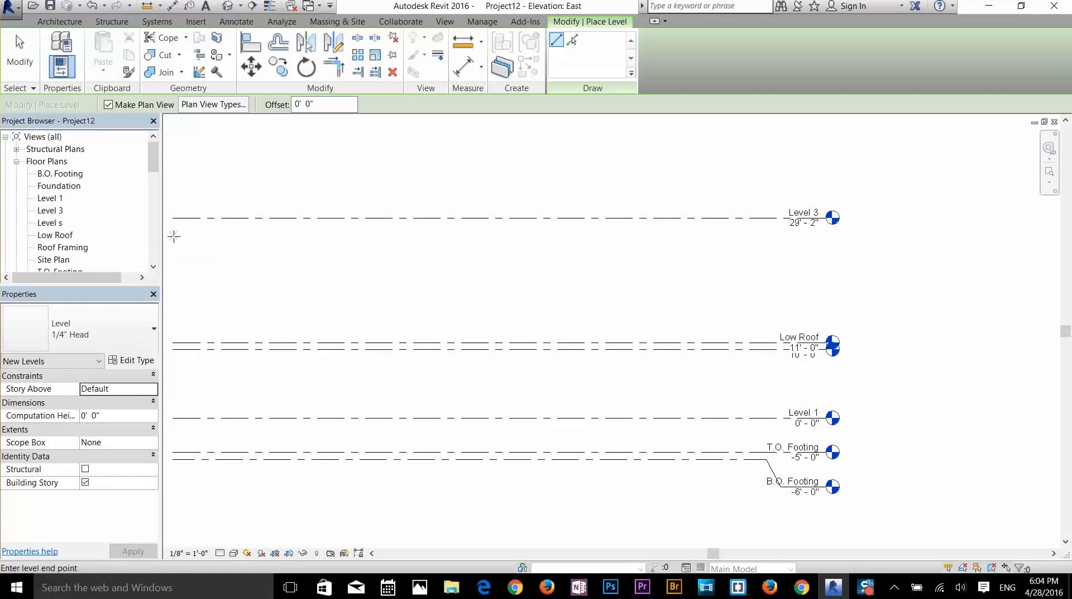
{"action": "left_click", "coordinate": [835, 234]}
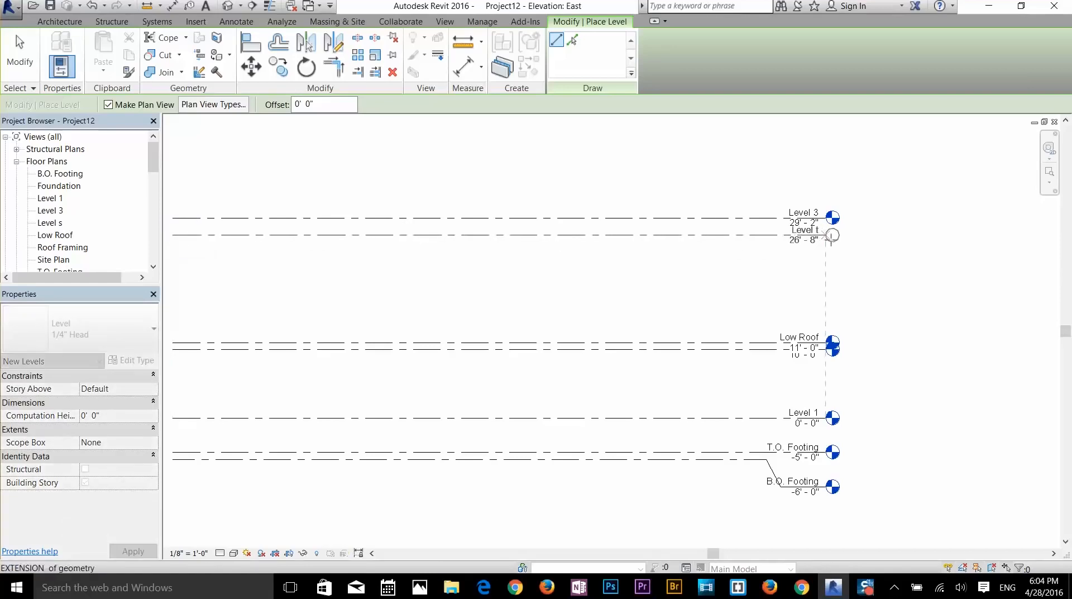
{"action": "right_click", "coordinate": [788, 271]}
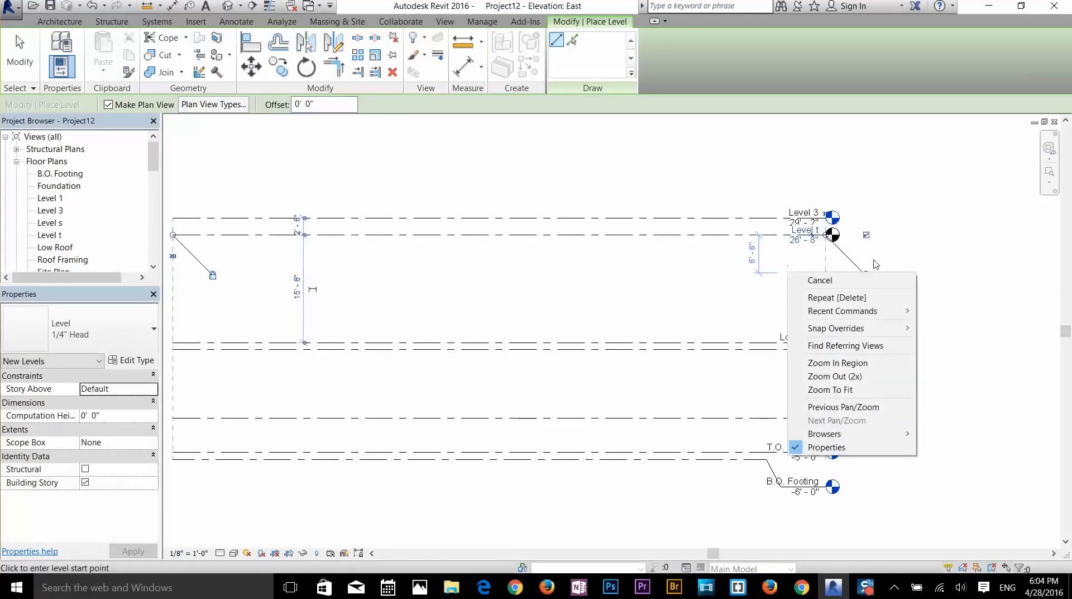
{"action": "left_click", "coordinate": [825, 281]}
{"action": "scroll", "coordinate": [886, 294], "scroll_direction": "up", "scroll_amount": 3}
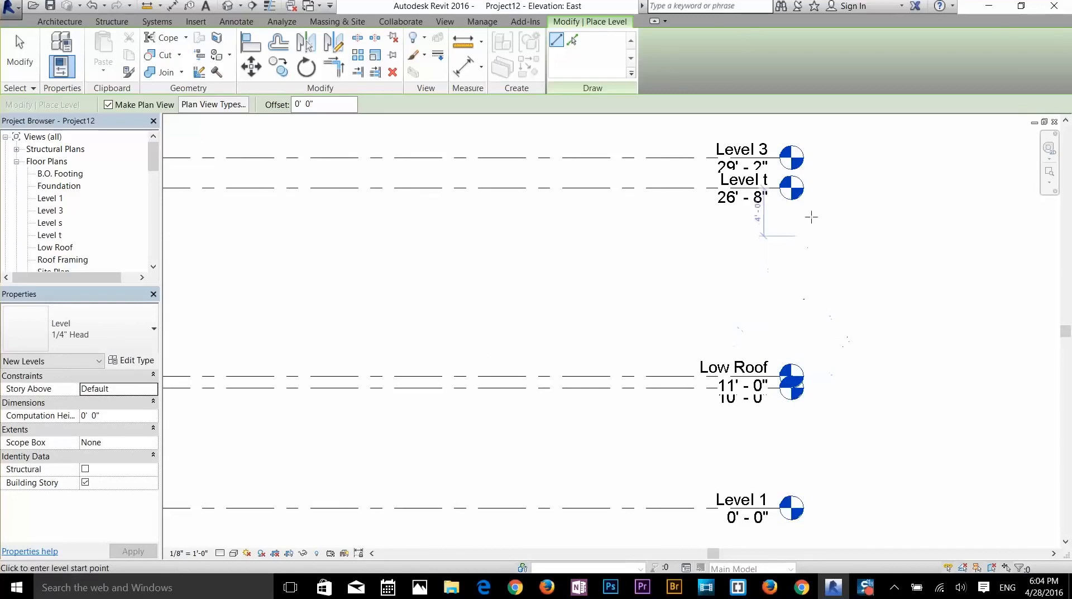
{"action": "key", "text": "Escape"}
{"action": "key", "text": "Escape"}
- Try renaming Level t to 'Level 3', then cancel the duplicate-name error
{"action": "left_click", "coordinate": [743, 186]}
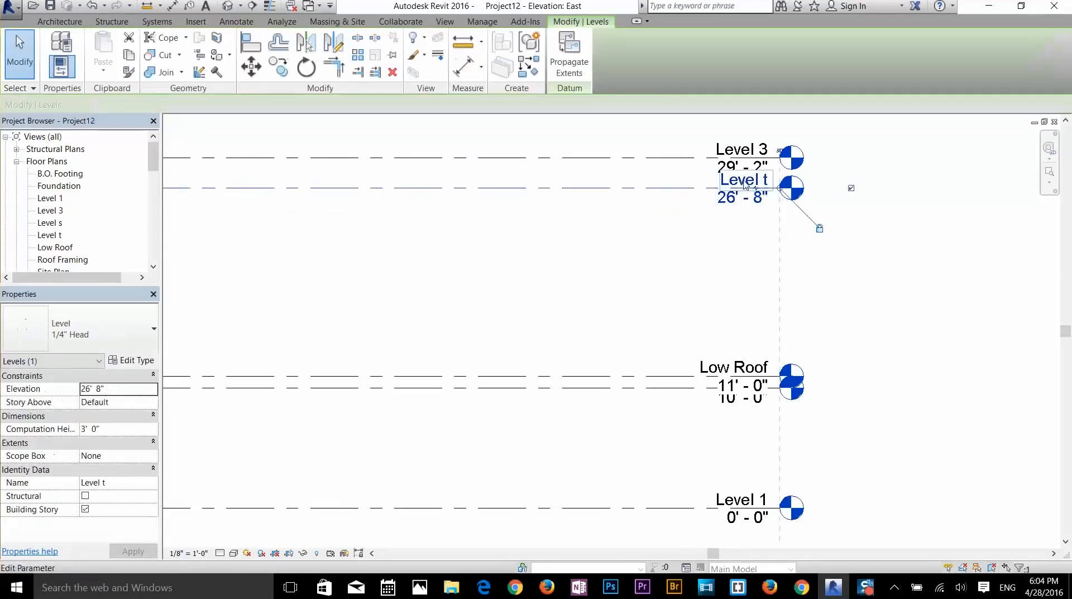
{"action": "left_click", "coordinate": [741, 184]}
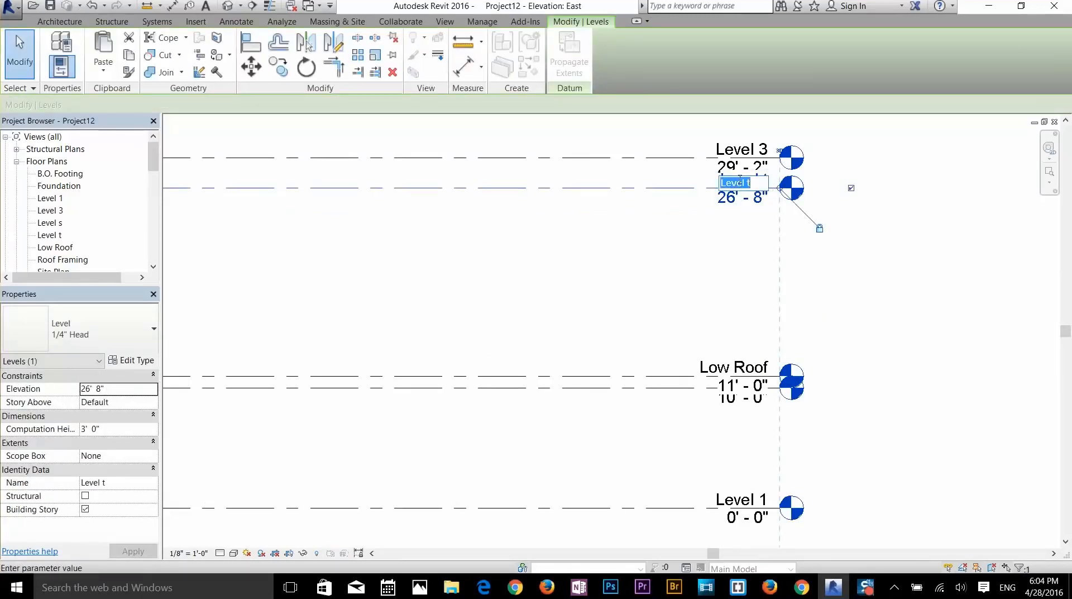
{"action": "type", "text": "L"}
{"action": "key", "text": "Return"}
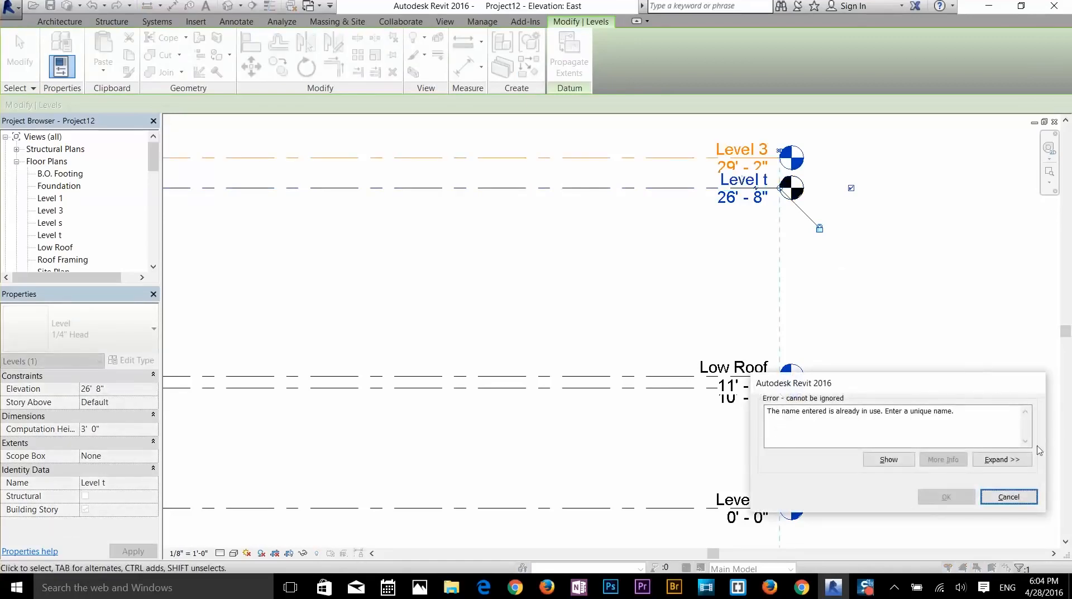
{"action": "left_click", "coordinate": [1010, 496]}
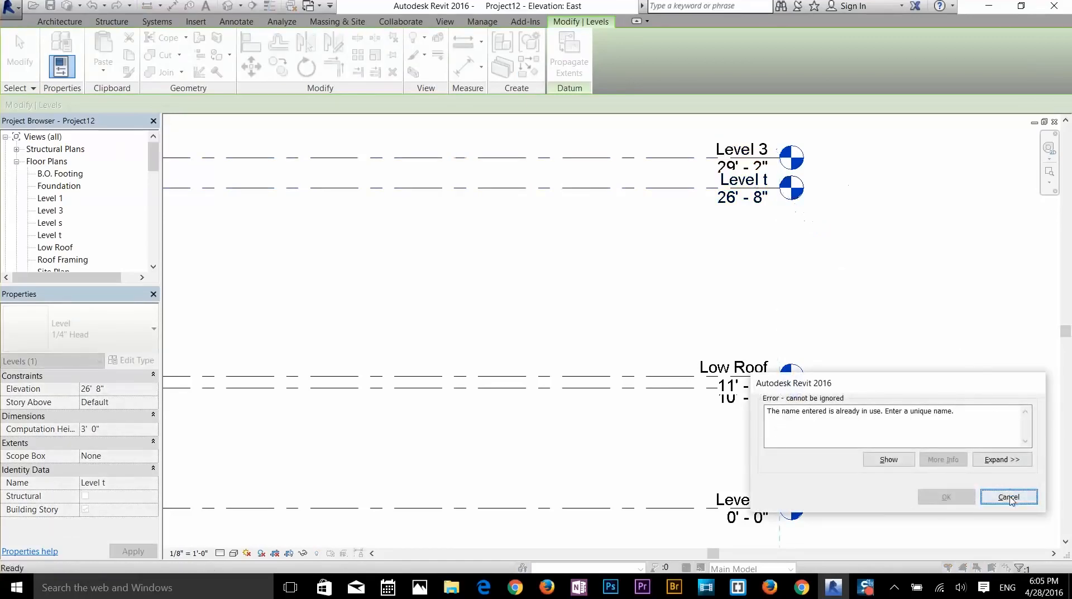
- Rename the 29'-2" Level 3 to 'High roof', renaming its floor plan view too
{"action": "left_click", "coordinate": [742, 157]}
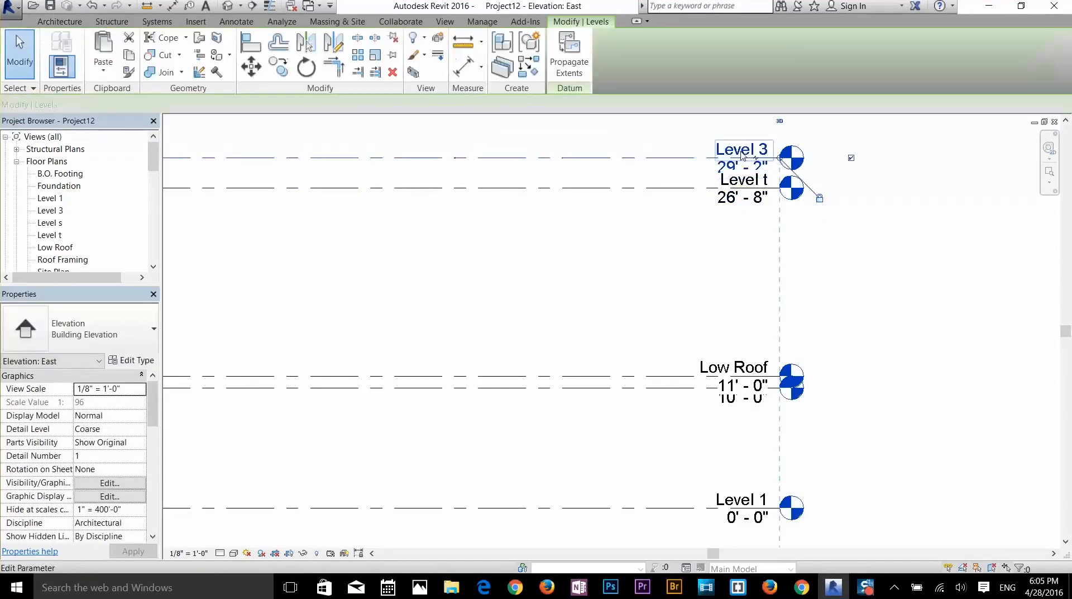
{"action": "left_click", "coordinate": [729, 154]}
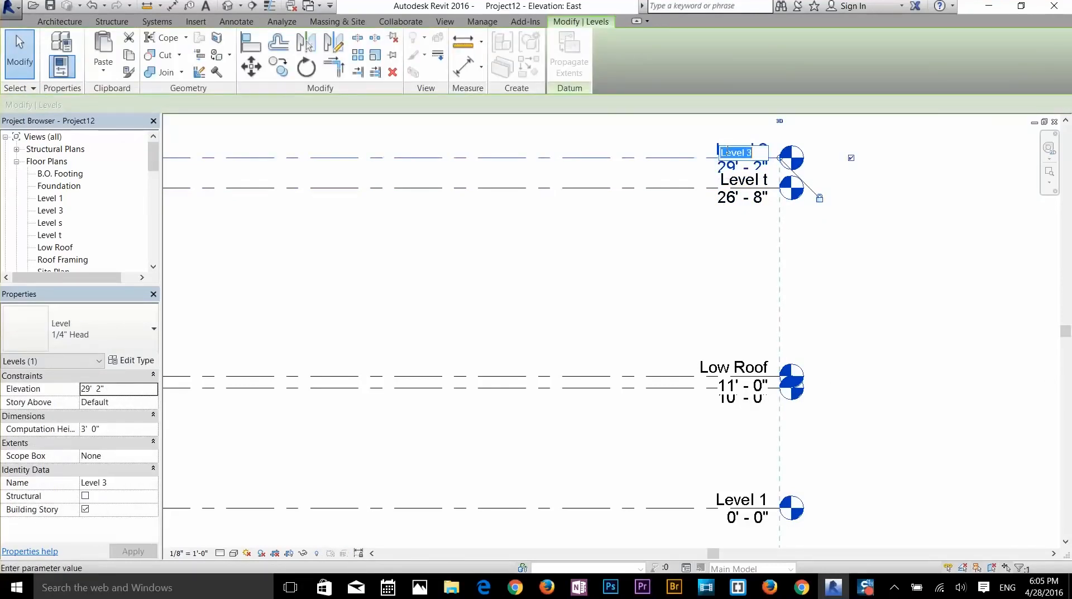
{"action": "type", "text": "High roof"}
{"action": "key", "text": "Return"}
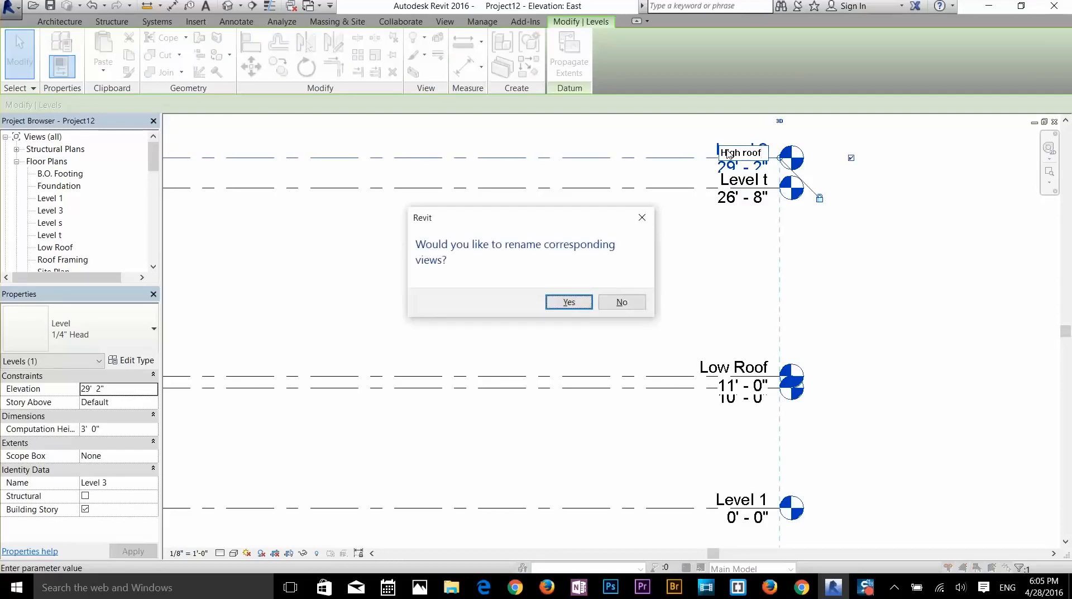
{"action": "left_click", "coordinate": [569, 302]}
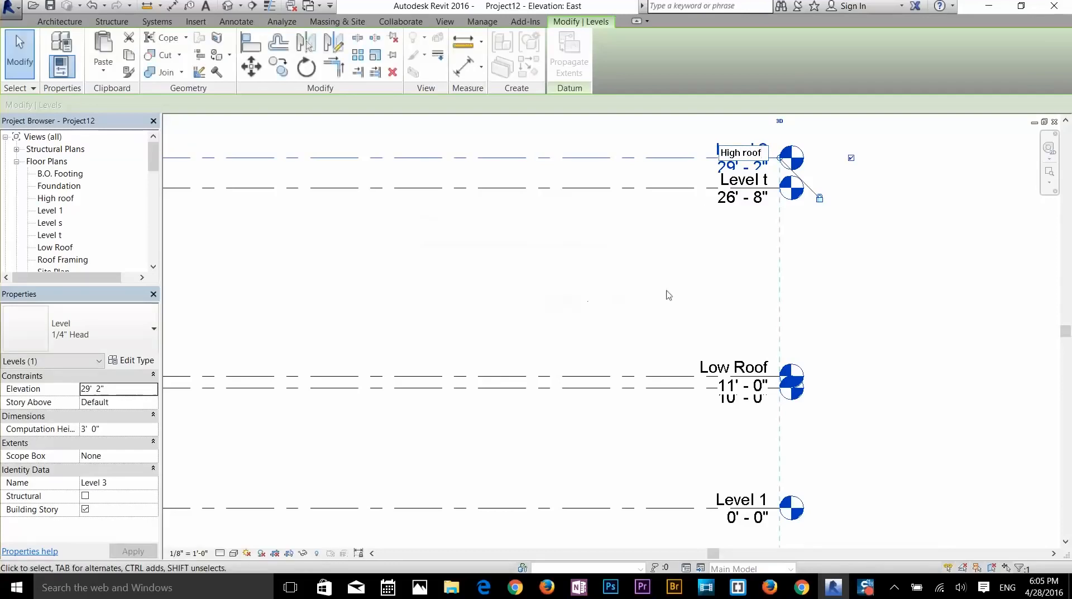
- Rename the 26'-8" Level t to 'Level 3', renaming its floor plan view too
{"action": "left_click", "coordinate": [743, 186]}
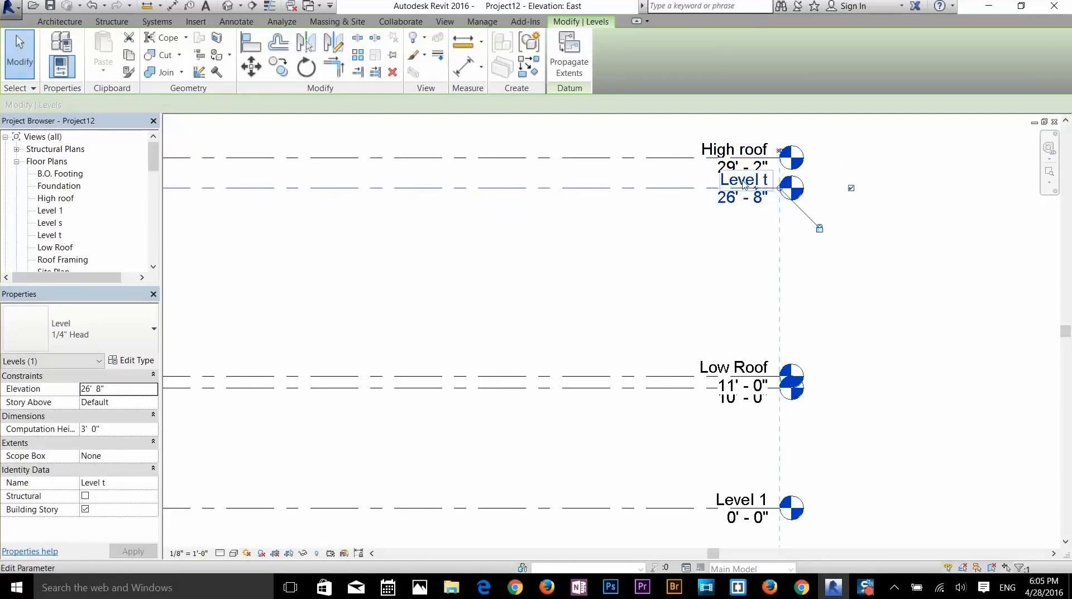
{"action": "left_click", "coordinate": [744, 182]}
{"action": "type", "text": "Le"}
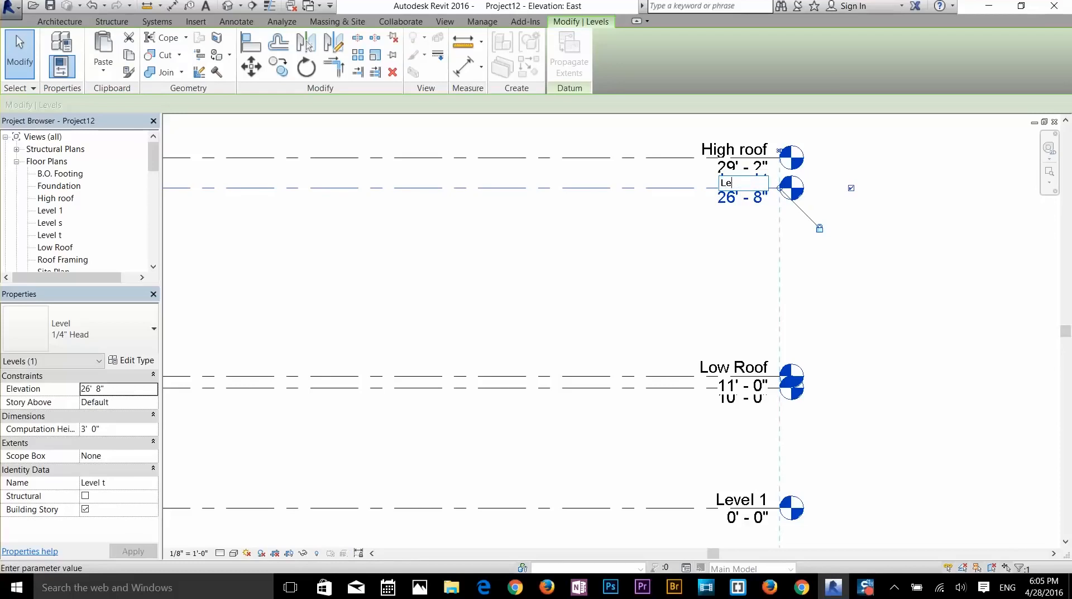
{"action": "type", "text": "vel 3"}
{"action": "key", "text": "Return"}
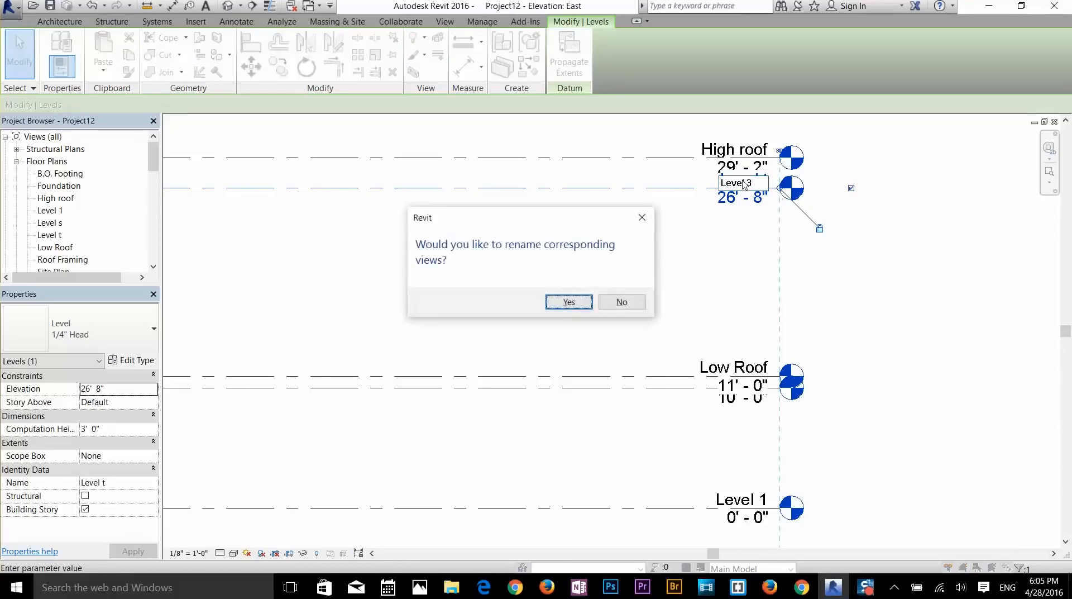
{"action": "left_click", "coordinate": [562, 304]}
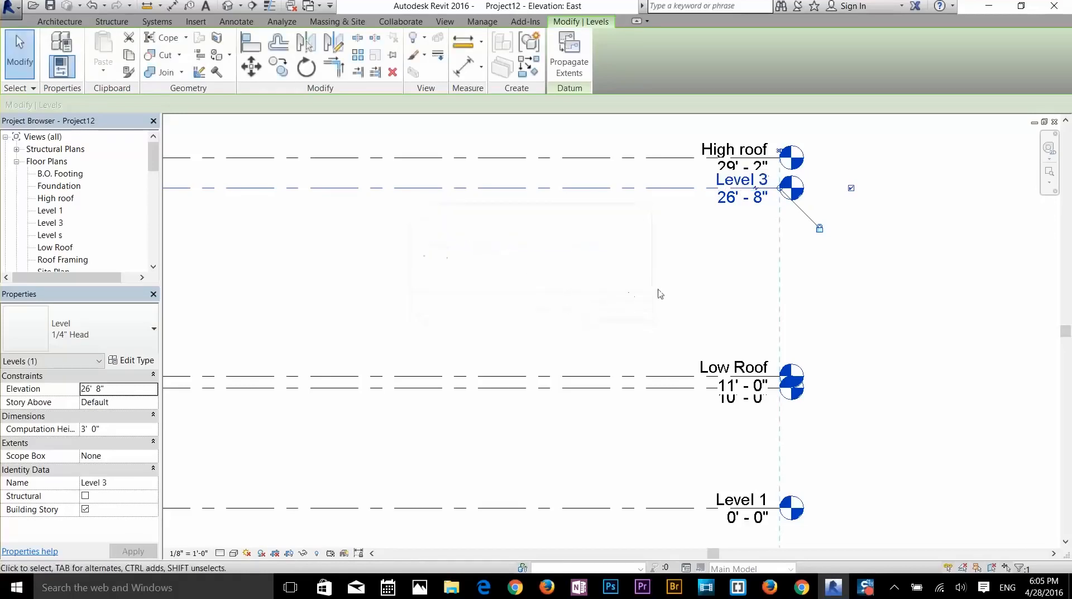
{"action": "scroll", "coordinate": [693, 292], "scroll_direction": "down", "scroll_amount": 2}
{"action": "middle_click_drag", "start_coordinate": [622, 337], "coordinate": [805, 308]}
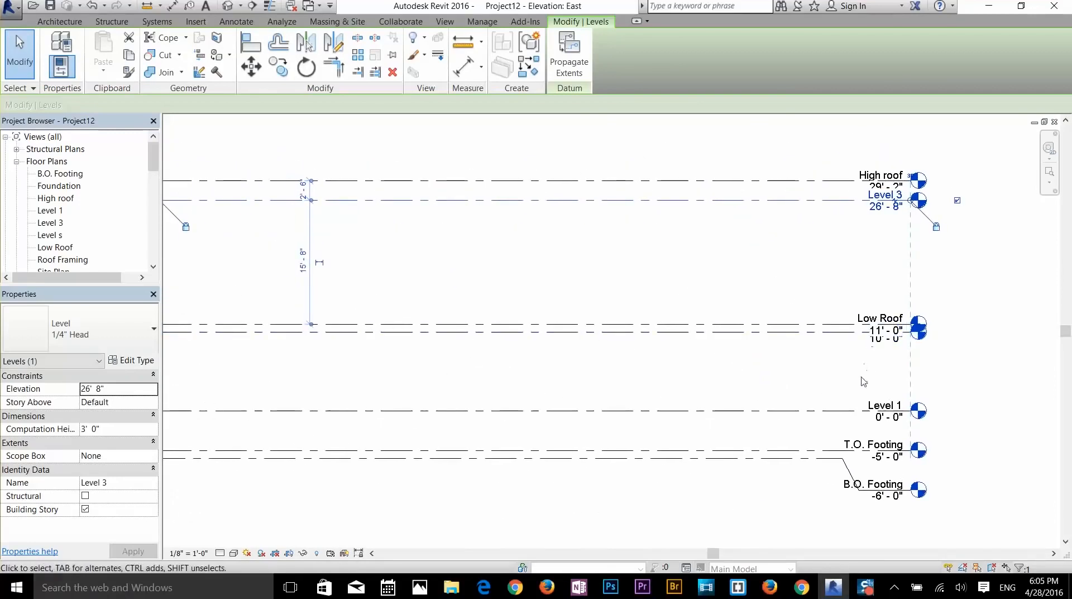
{"action": "scroll", "coordinate": [698, 288], "scroll_direction": "down", "scroll_amount": 1}
{"action": "middle_click_drag", "start_coordinate": [674, 271], "coordinate": [820, 277]}
{"action": "scroll", "coordinate": [883, 296], "scroll_direction": "up", "scroll_amount": 2}
{"action": "scroll", "coordinate": [740, 272], "scroll_direction": "down", "scroll_amount": 1}
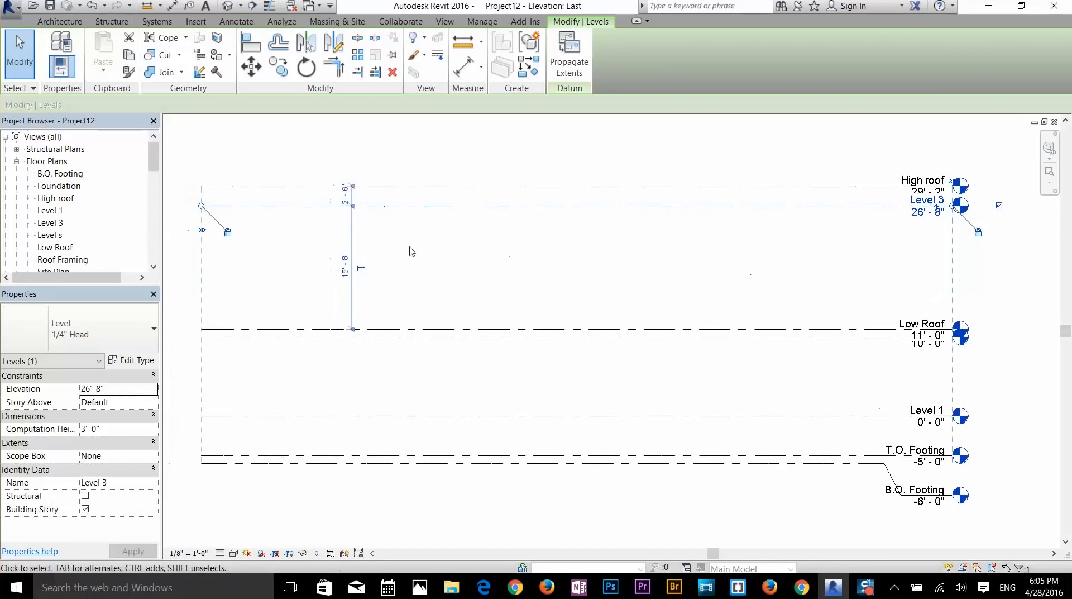
- Select the Level s floor plan in the Project Browser and collapse the Ceiling Plans group
{"action": "left_click", "coordinate": [60, 239]}
{"action": "scroll", "coordinate": [99, 224], "scroll_direction": "down", "scroll_amount": 1}
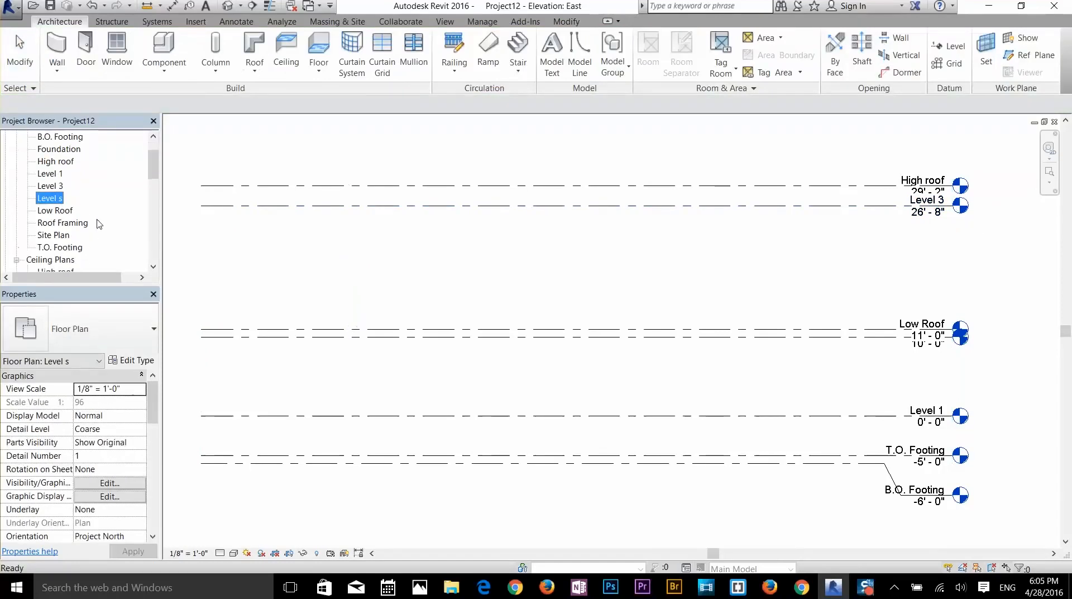
{"action": "scroll", "coordinate": [99, 224], "scroll_direction": "down", "scroll_amount": 2}
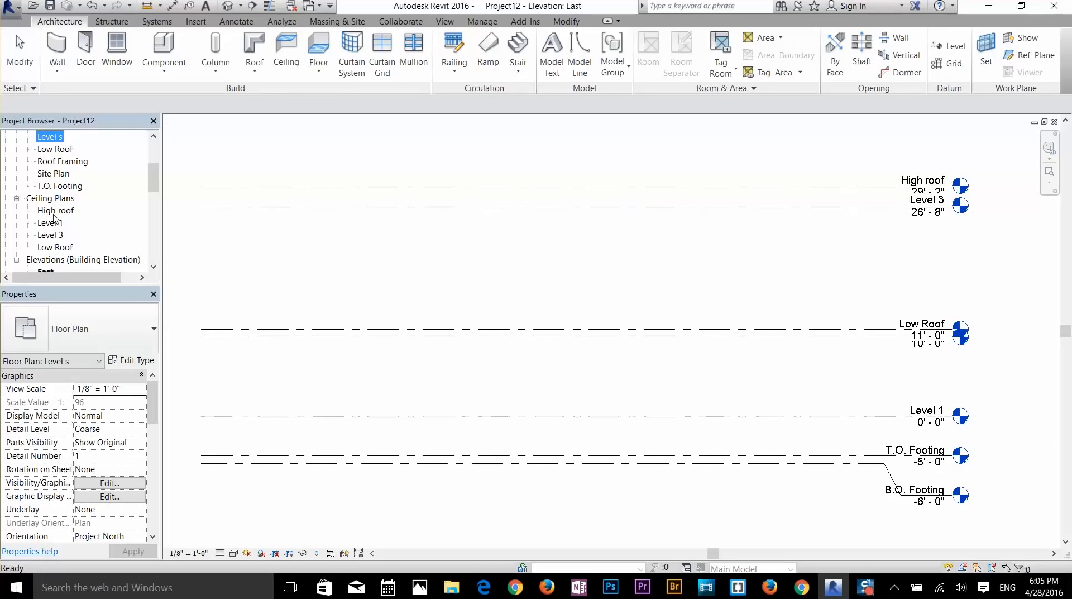
{"action": "scroll", "coordinate": [83, 229], "scroll_direction": "down", "scroll_amount": 1}
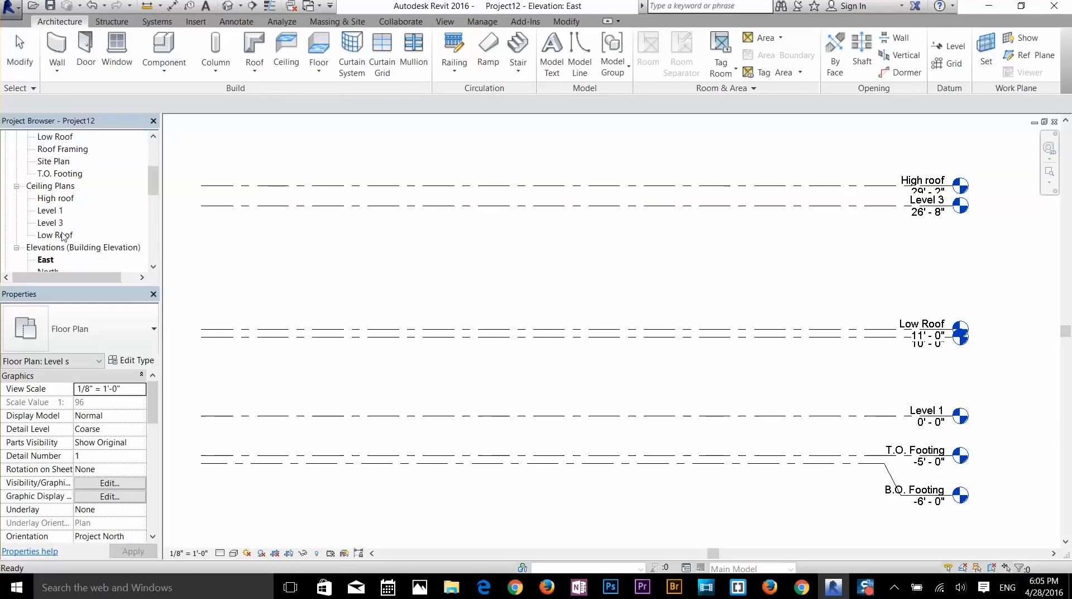
{"action": "left_click", "coordinate": [17, 186]}
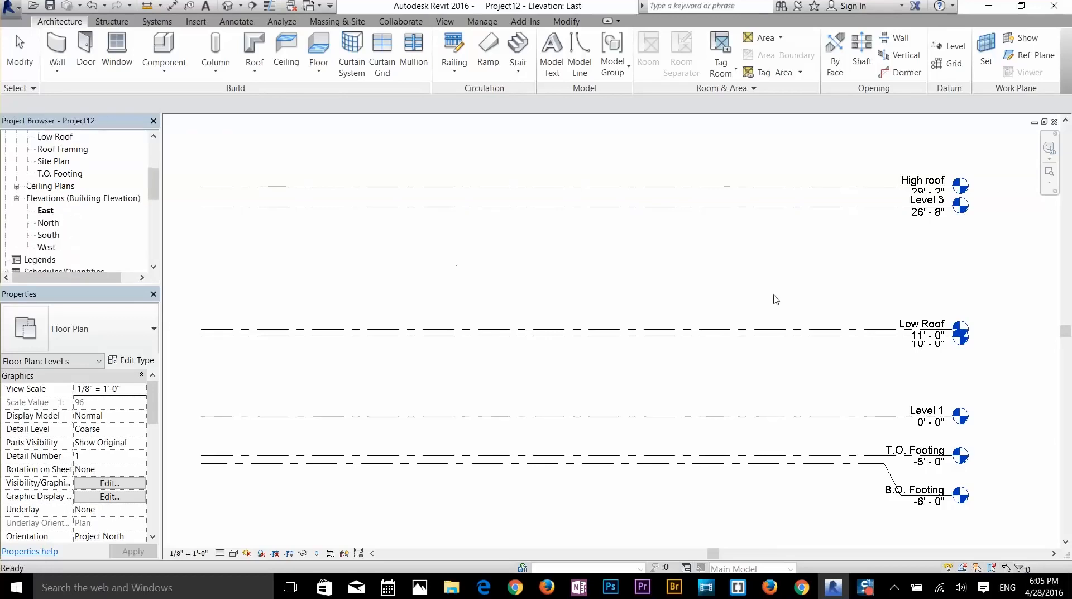
{"action": "scroll", "coordinate": [1008, 349], "scroll_direction": "up", "scroll_amount": 4}
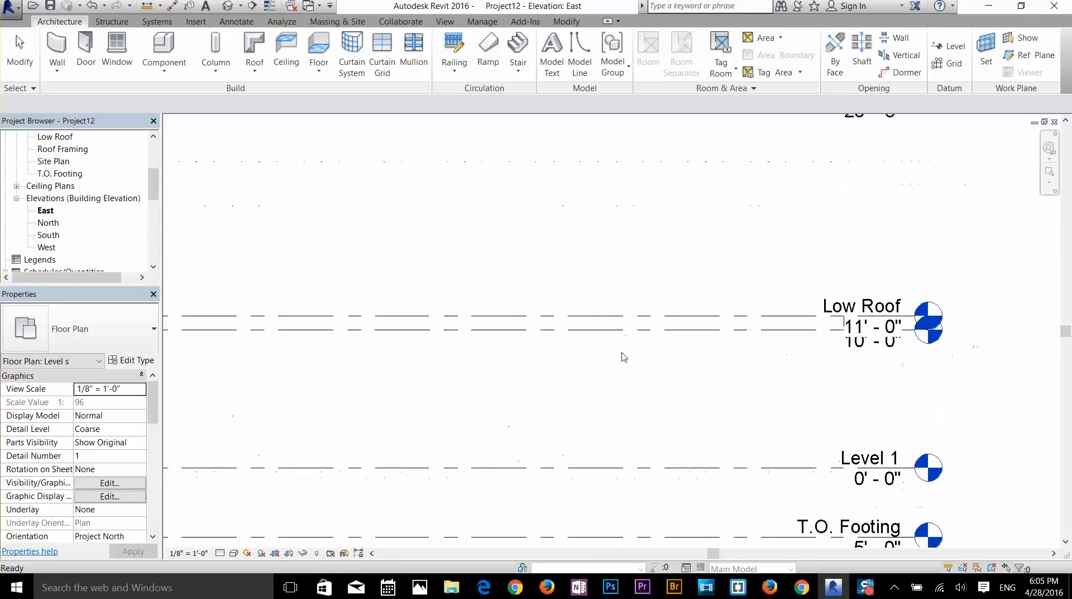
{"action": "scroll", "coordinate": [651, 360], "scroll_direction": "down", "scroll_amount": 2}
{"action": "middle_click_drag", "start_coordinate": [472, 364], "coordinate": [619, 417]}
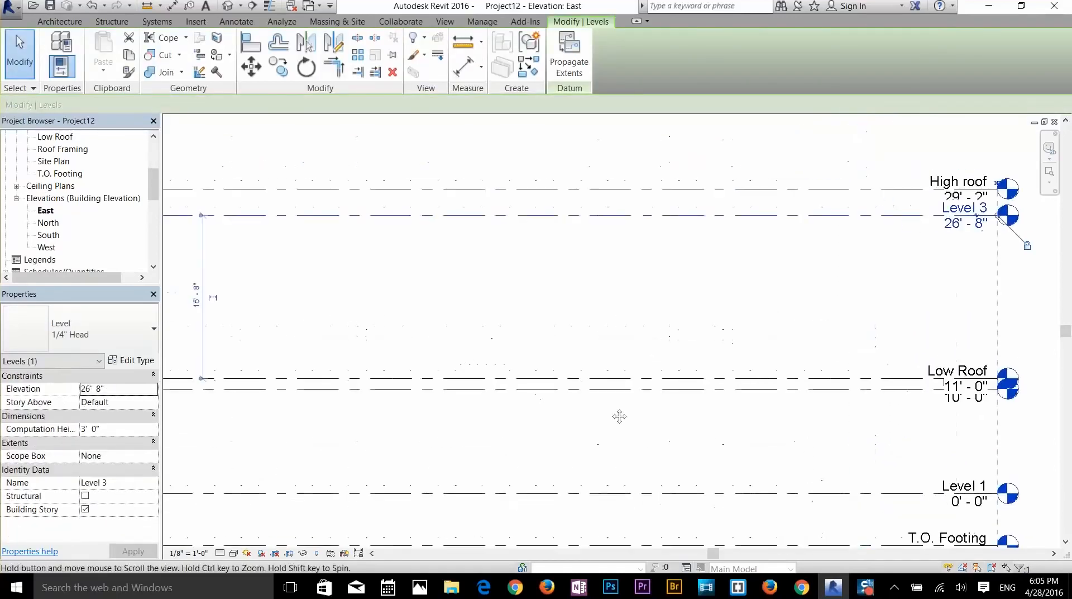
{"action": "scroll", "coordinate": [594, 387], "scroll_direction": "down", "scroll_amount": 1}
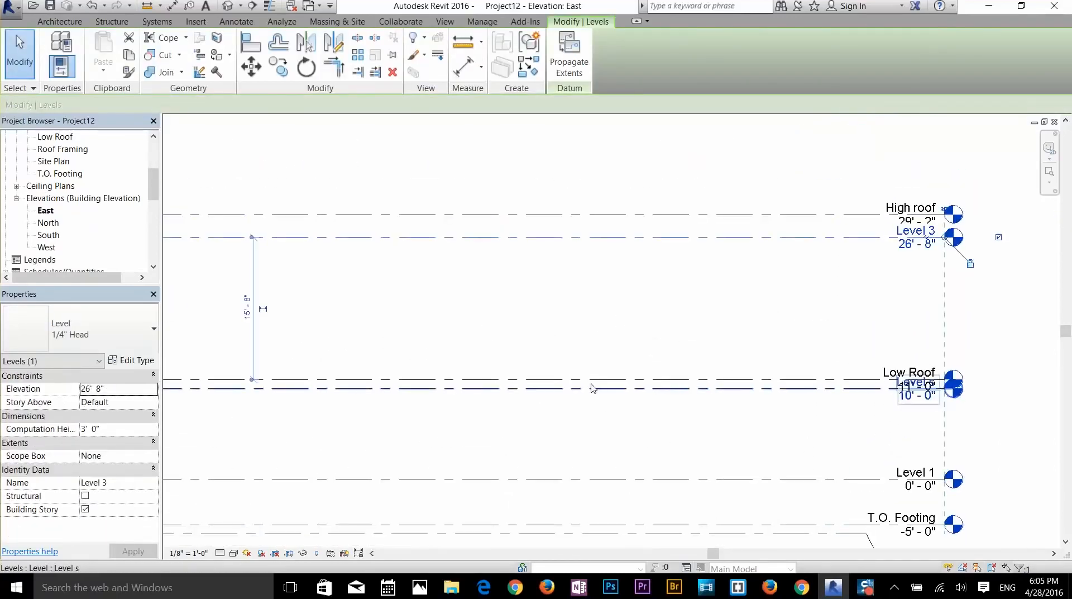
{"action": "left_click", "coordinate": [354, 389]}
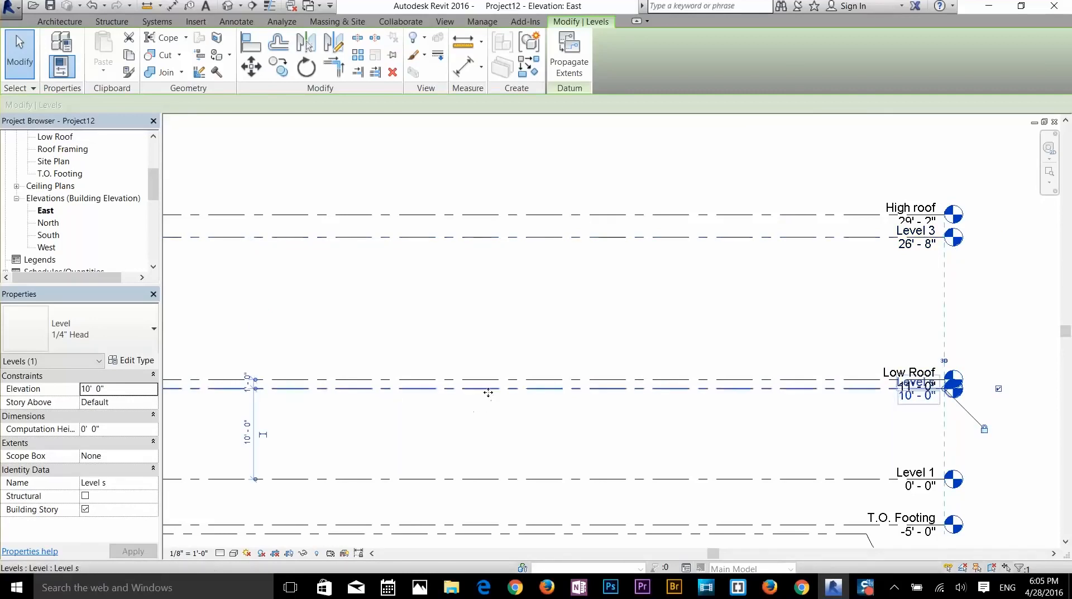
{"action": "middle_click_drag", "start_coordinate": [477, 390], "coordinate": [480, 307]}
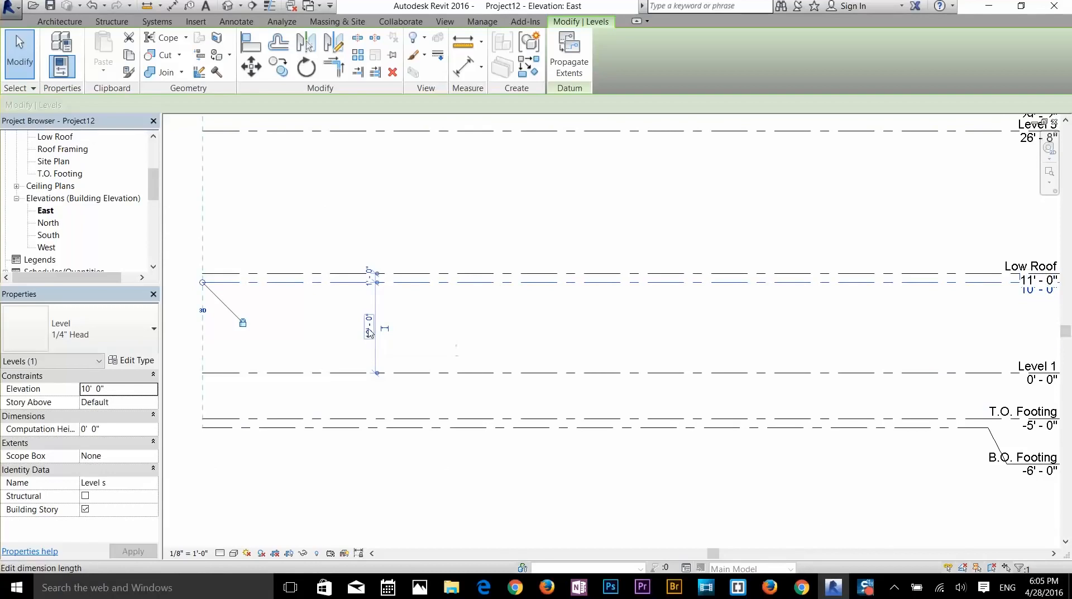
{"action": "left_click", "coordinate": [369, 333]}
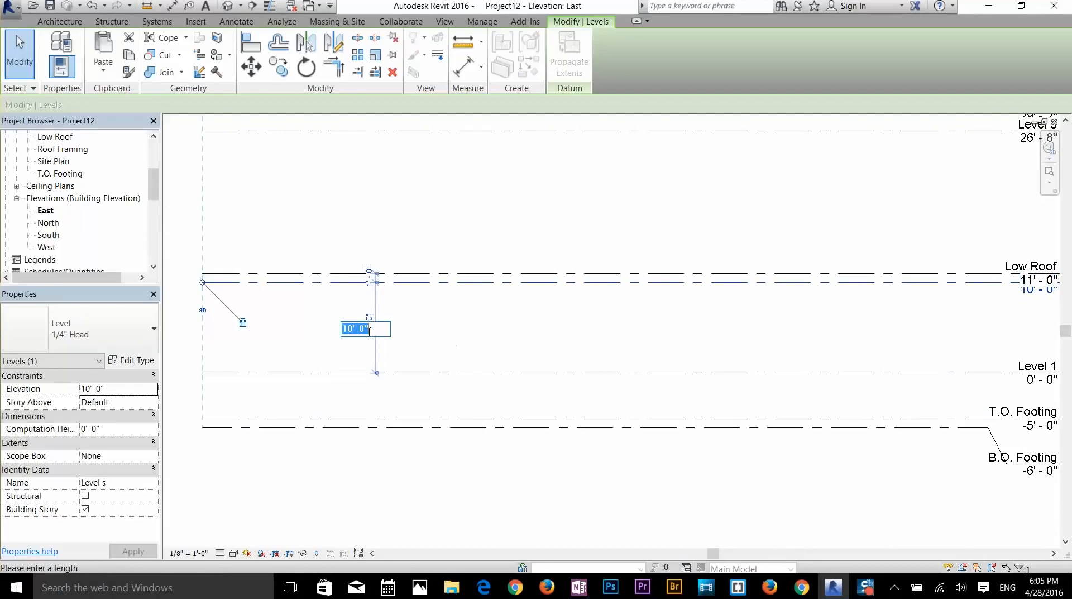
{"action": "left_click", "coordinate": [424, 324]}
{"action": "left_click", "coordinate": [429, 300]}
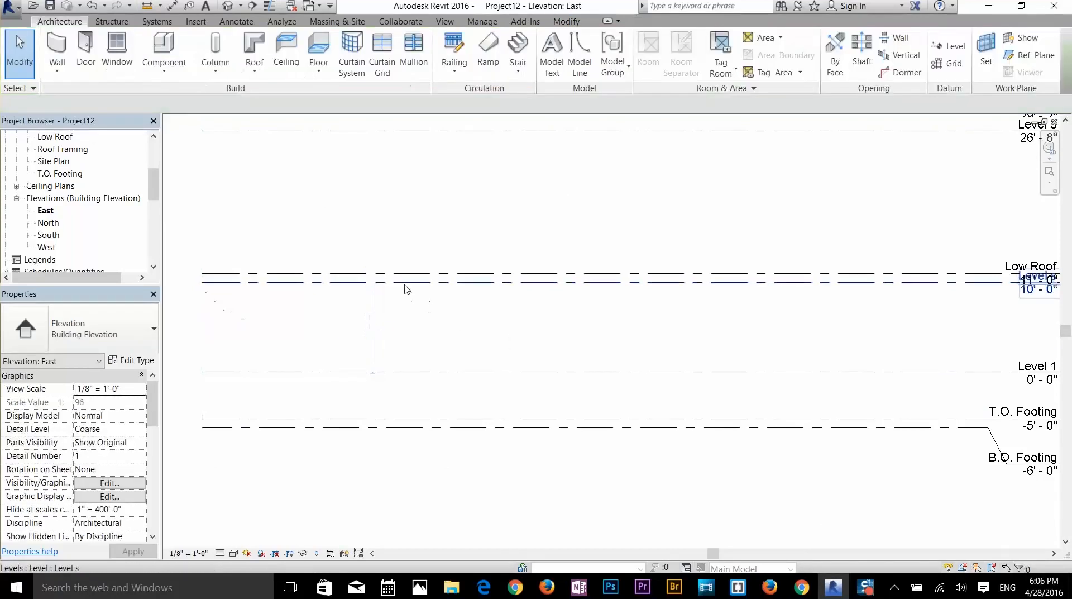
{"action": "left_click", "coordinate": [408, 282]}
{"action": "scroll", "coordinate": [409, 280], "scroll_direction": "up", "scroll_amount": 5}
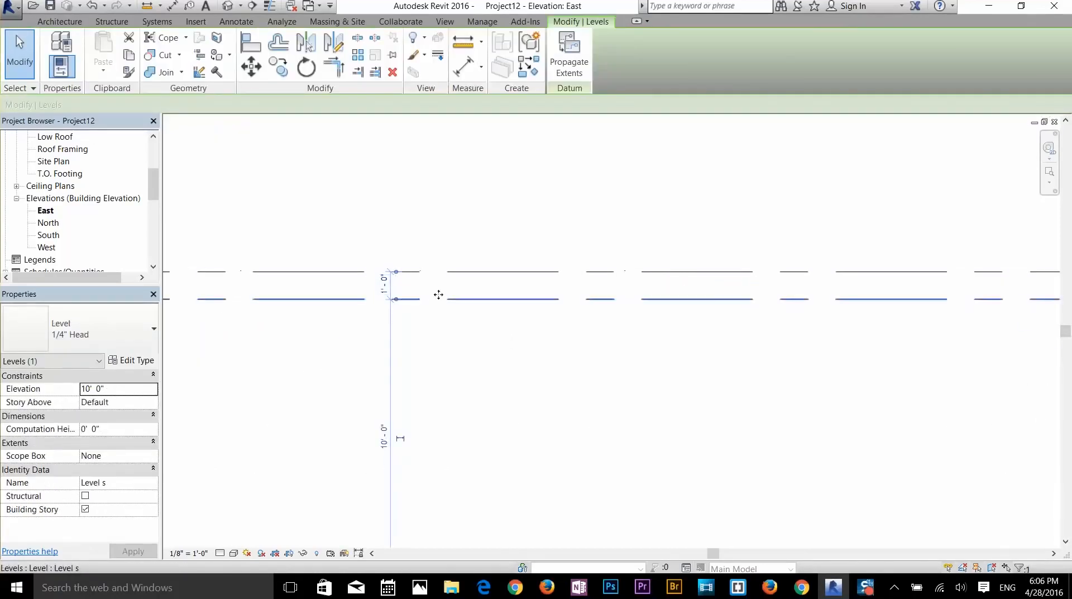
{"action": "scroll", "coordinate": [428, 291], "scroll_direction": "up", "scroll_amount": 3}
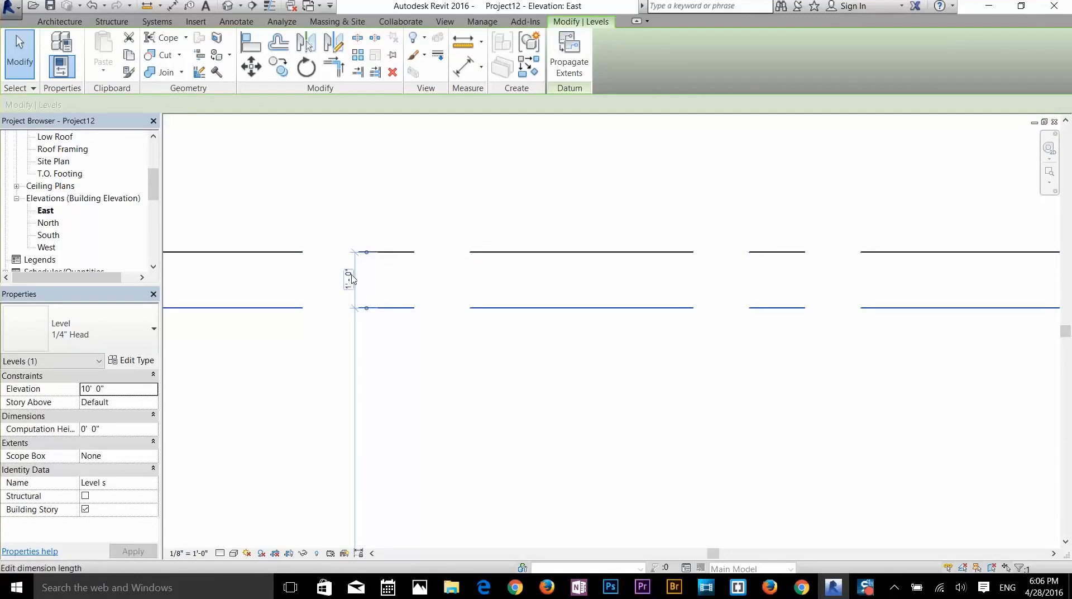
{"action": "scroll", "coordinate": [352, 279], "scroll_direction": "down", "scroll_amount": 5}
{"action": "scroll", "coordinate": [639, 282], "scroll_direction": "up", "scroll_amount": 2}
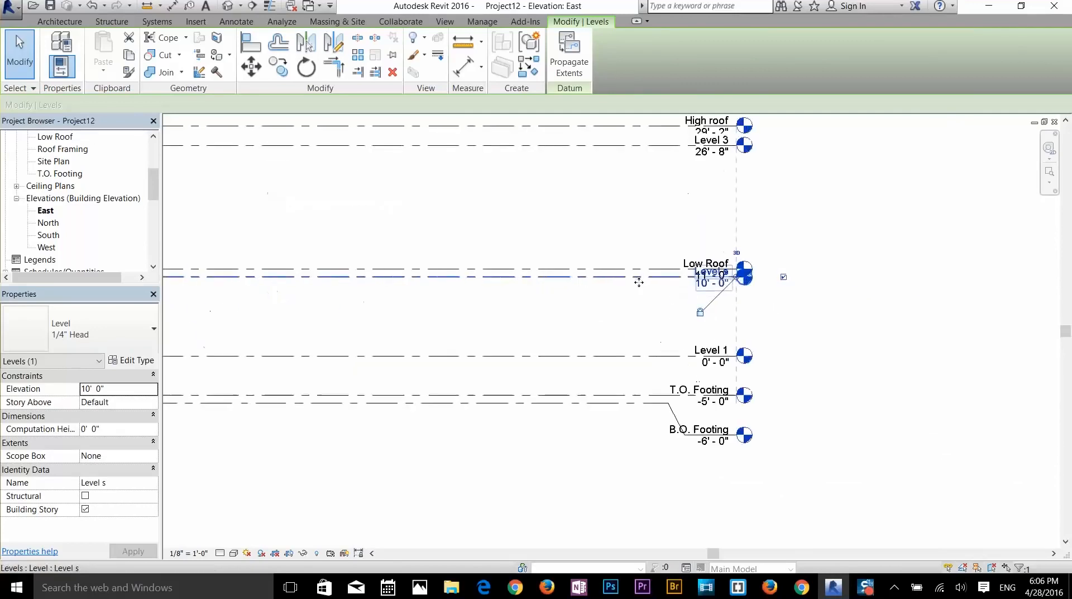
{"action": "scroll", "coordinate": [639, 282], "scroll_direction": "up", "scroll_amount": 2}
{"action": "scroll", "coordinate": [818, 347], "scroll_direction": "down", "scroll_amount": 2}
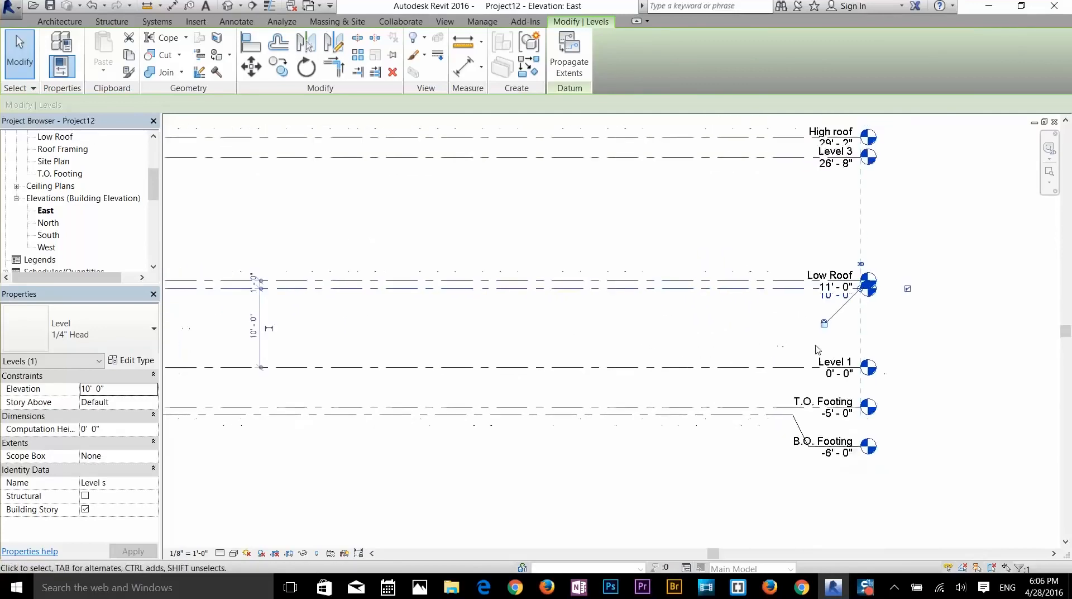
{"action": "middle_click_drag", "start_coordinate": [499, 352], "coordinate": [563, 346]}
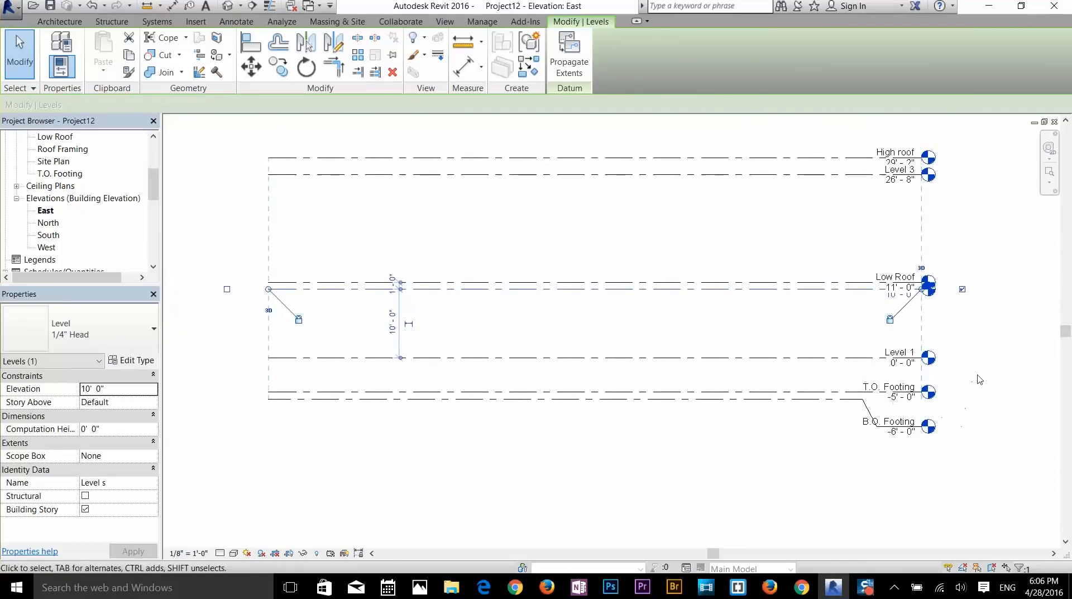
{"action": "scroll", "coordinate": [979, 380], "scroll_direction": "up", "scroll_amount": 4}
{"action": "middle_click_drag", "start_coordinate": [867, 383], "coordinate": [841, 430]}
{"action": "left_click", "coordinate": [789, 318]}
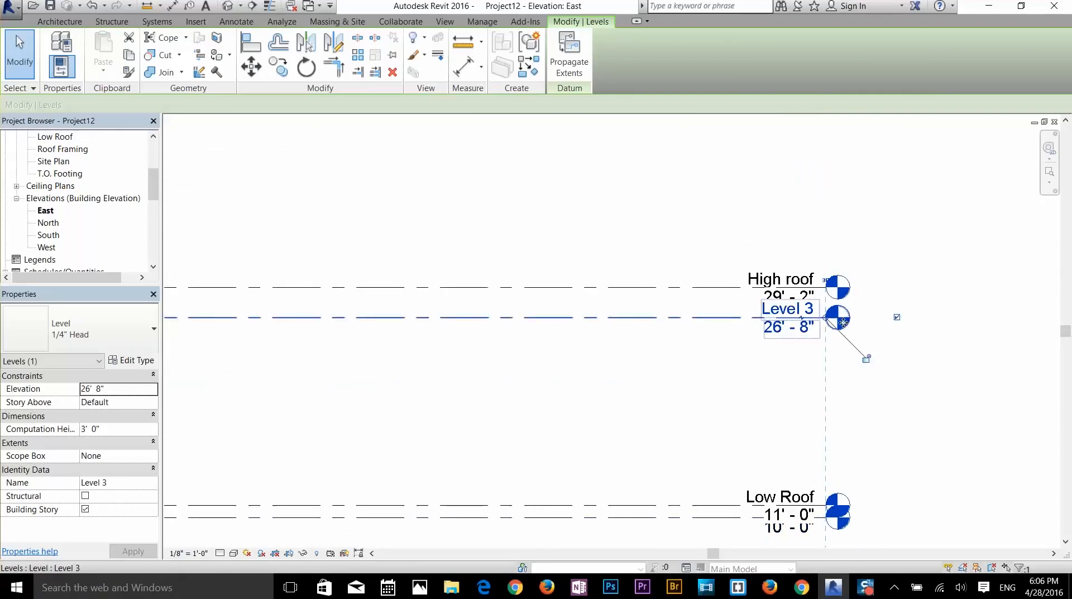
{"action": "left_click_drag", "start_coordinate": [843, 322], "coordinate": [842, 360]}
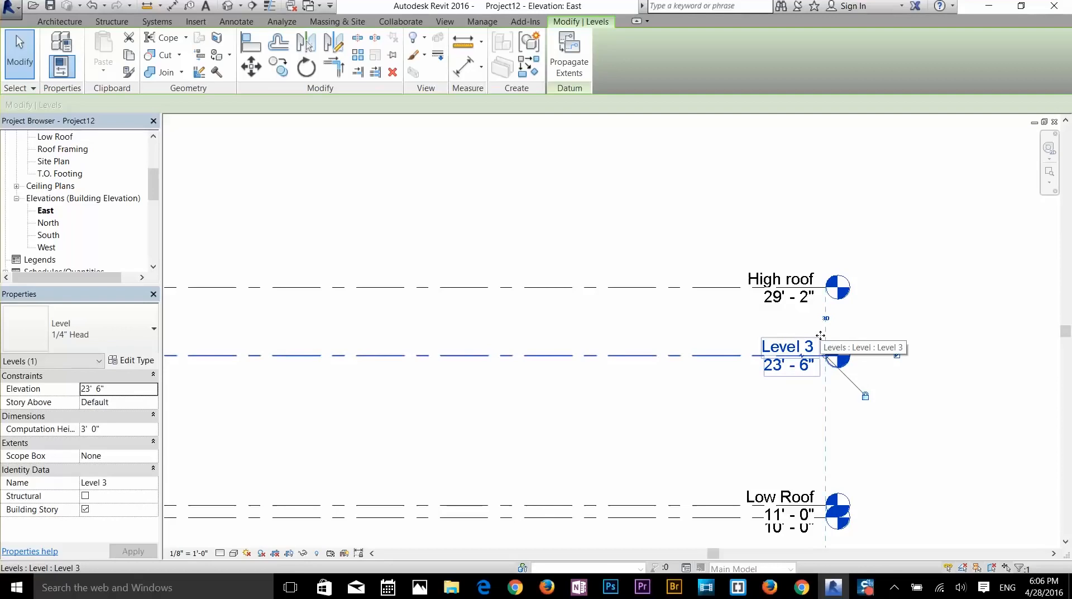
{"action": "left_click_drag", "start_coordinate": [821, 335], "coordinate": [820, 297]}
{"action": "left_click", "coordinate": [840, 359]}
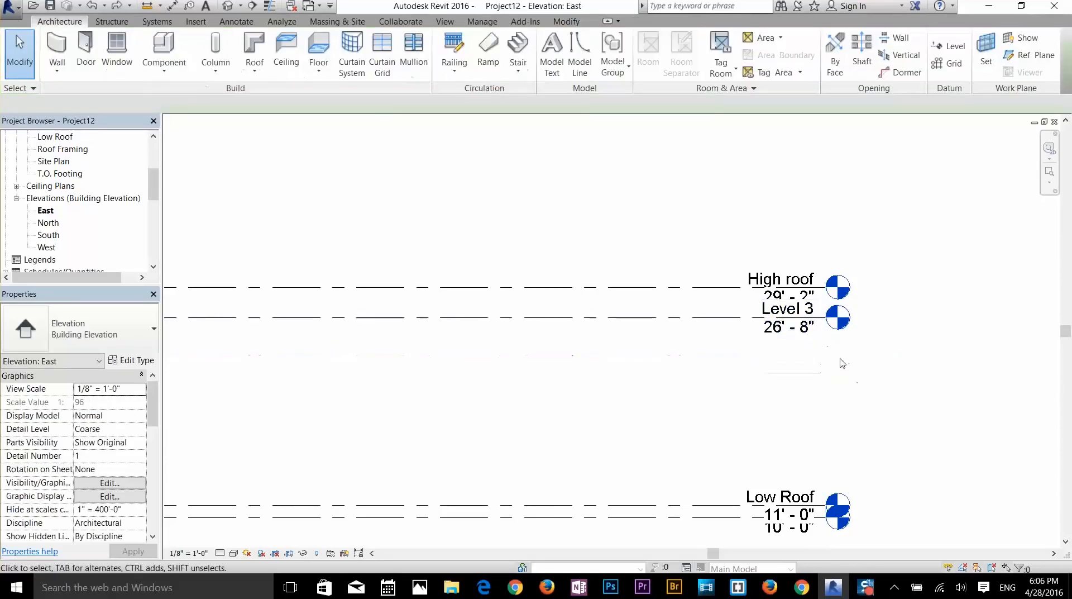
{"action": "scroll", "coordinate": [890, 390], "scroll_direction": "down", "scroll_amount": 2}
{"action": "middle_click_drag", "start_coordinate": [890, 390], "coordinate": [914, 268]}
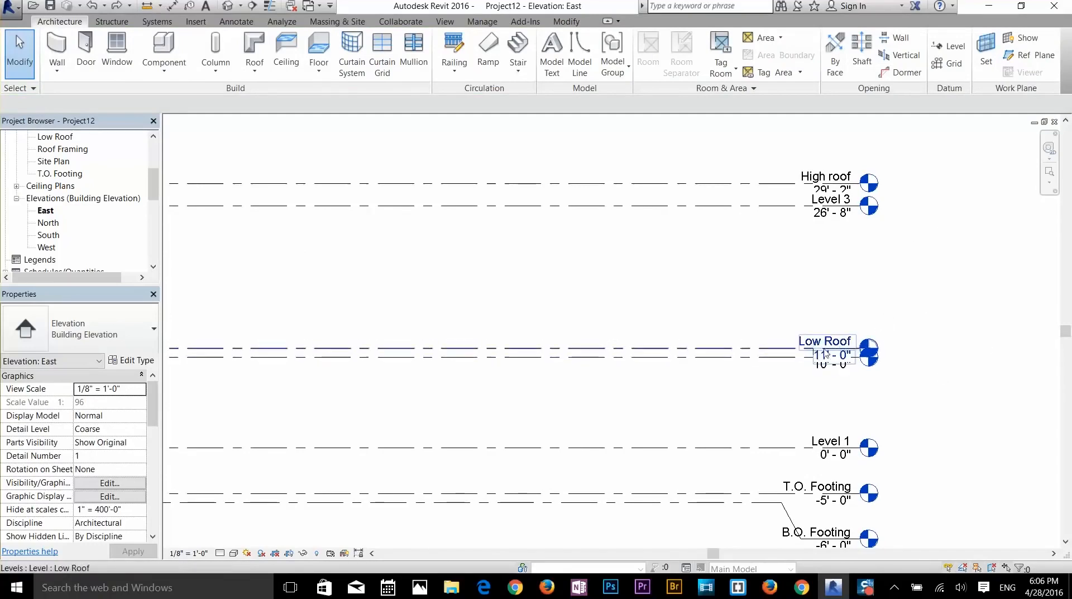
- Set the Level 3 elevation to 20'-0"
{"action": "scroll", "coordinate": [909, 218], "scroll_direction": "up", "scroll_amount": 3}
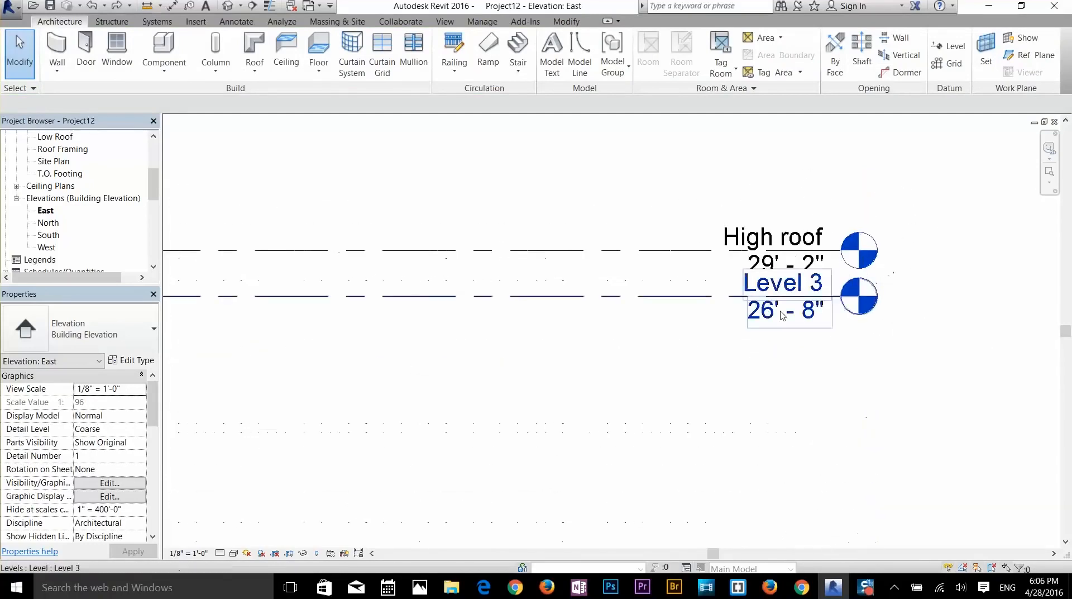
{"action": "left_click", "coordinate": [782, 312]}
{"action": "left_click", "coordinate": [779, 316]}
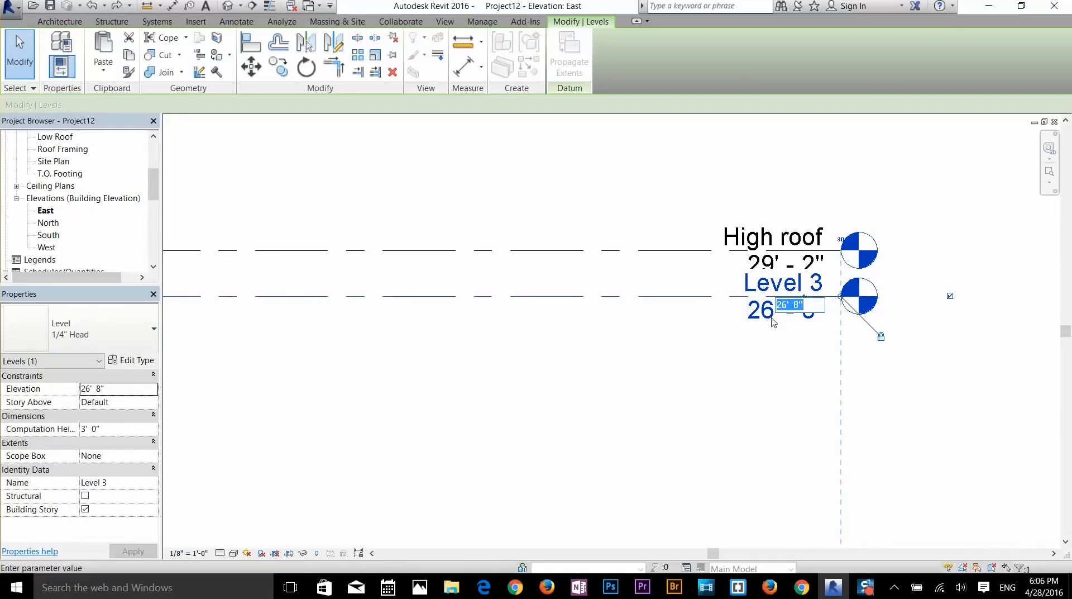
{"action": "type", "text": "20"}
{"action": "key", "text": "Return"}
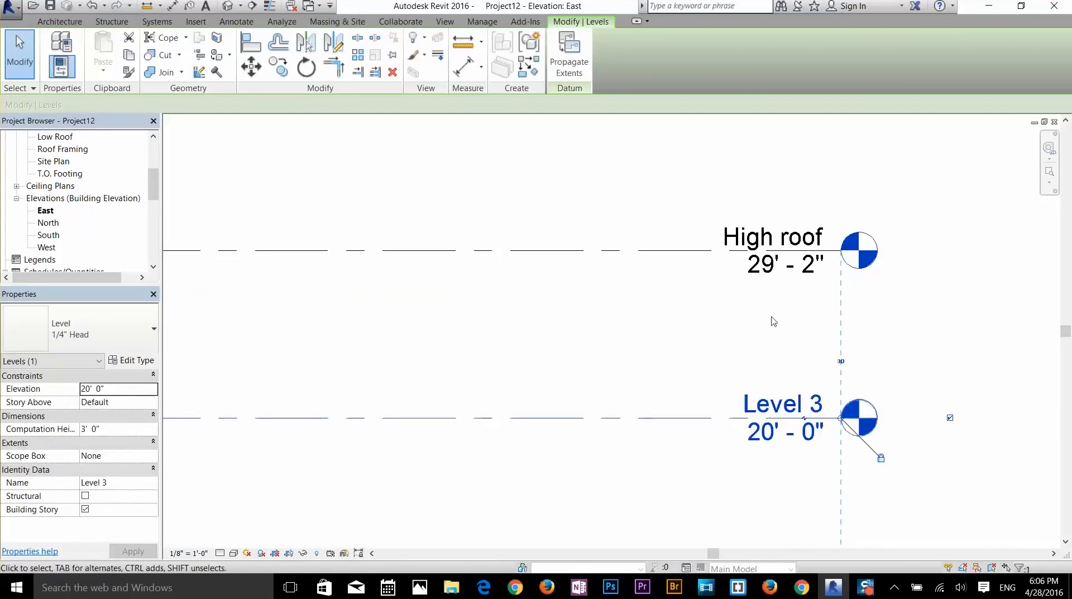
- Set the High roof elevation to 21'-0" and pan to review all levels
{"action": "left_click", "coordinate": [799, 267]}
{"action": "left_click", "coordinate": [776, 273]}
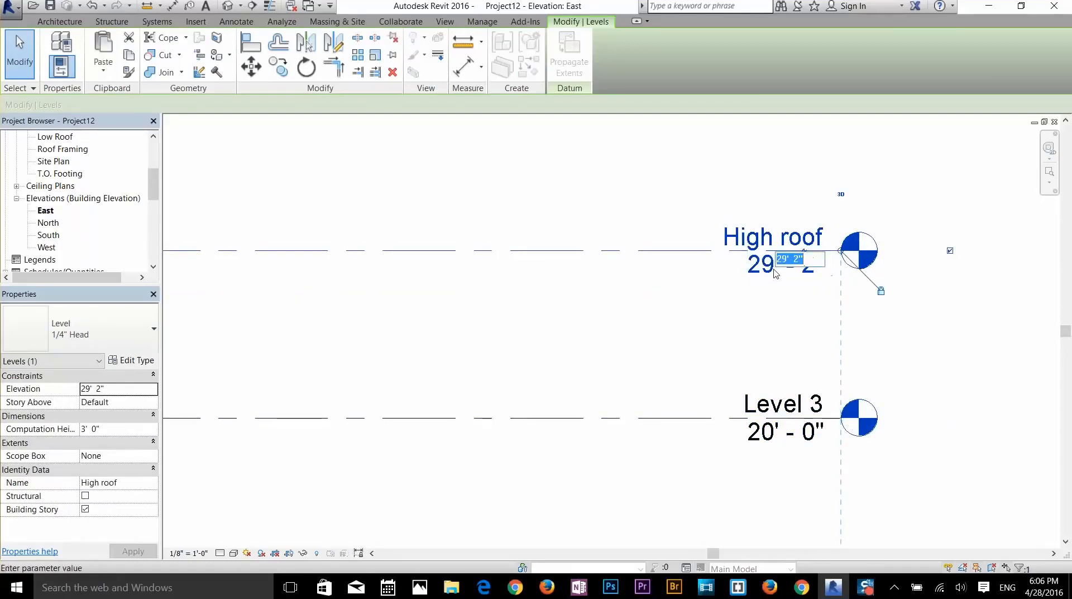
{"action": "type", "text": "21"}
{"action": "key", "text": "Return"}
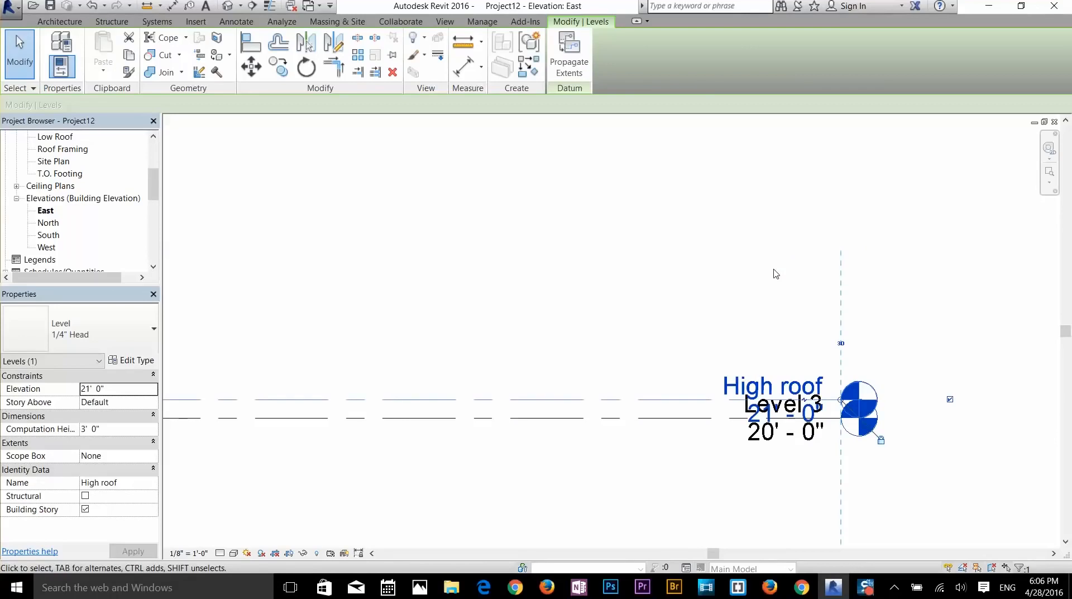
{"action": "left_click", "coordinate": [774, 270]}
{"action": "scroll", "coordinate": [925, 334], "scroll_direction": "down", "scroll_amount": 1}
{"action": "middle_click_drag", "start_coordinate": [935, 384], "coordinate": [898, 229]}
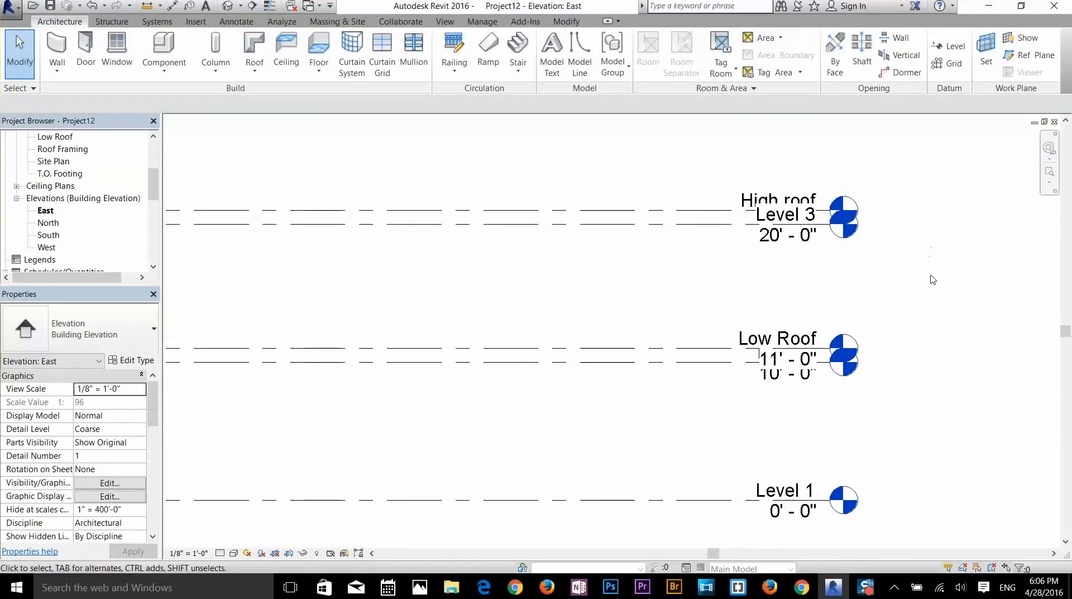
{"action": "scroll", "coordinate": [905, 333], "scroll_direction": "down", "scroll_amount": 2}
{"action": "middle_click_drag", "start_coordinate": [672, 376], "coordinate": [713, 356]}
{"action": "scroll", "coordinate": [782, 345], "scroll_direction": "down", "scroll_amount": 1}
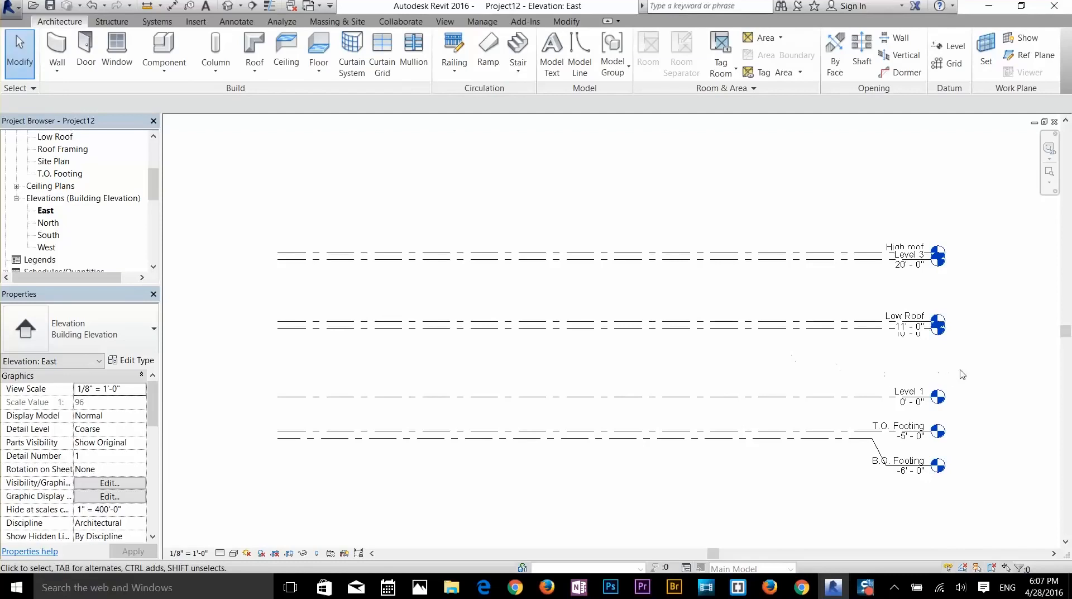
{"action": "scroll", "coordinate": [972, 360], "scroll_direction": "up", "scroll_amount": 1}
{"action": "middle_click_drag", "start_coordinate": [712, 363], "coordinate": [737, 359]}
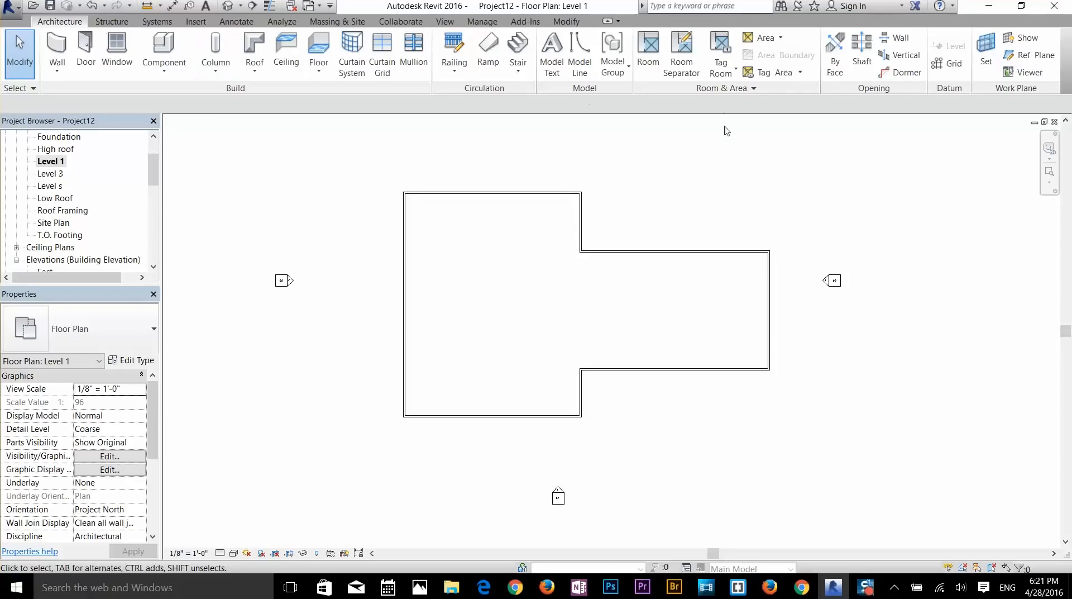
- Draw vertical grids 2, 3 and 4 from below to above the left wing
{"action": "left_click", "coordinate": [948, 63]}
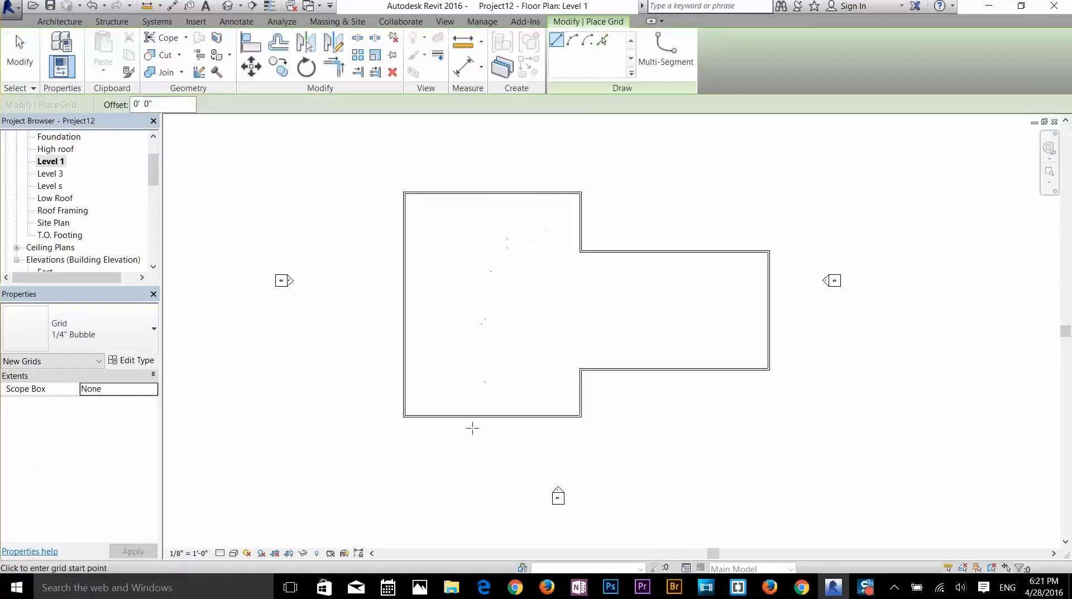
{"action": "left_click", "coordinate": [441, 456]}
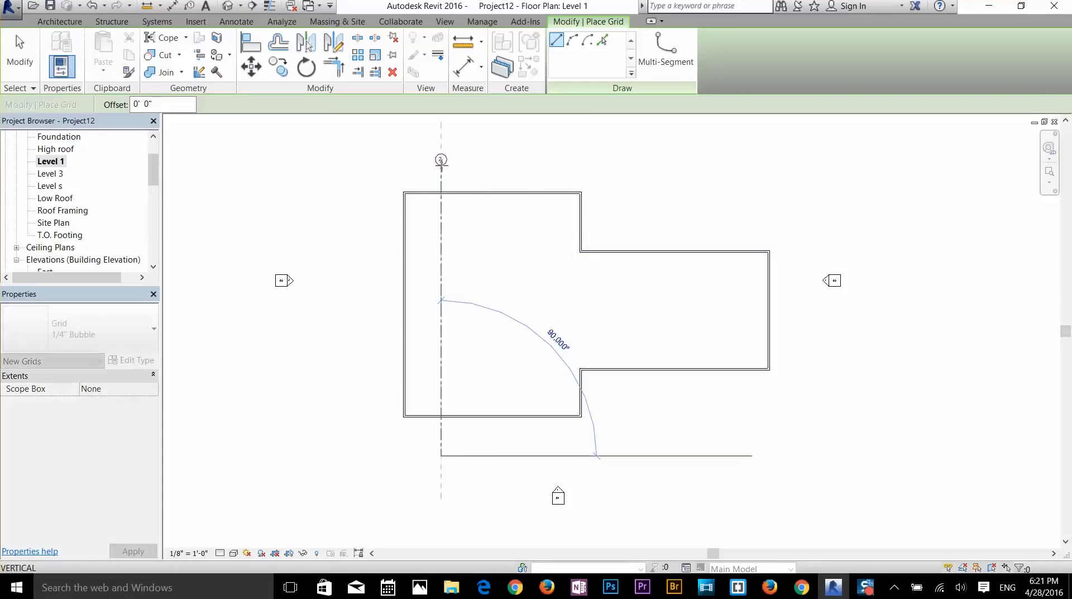
{"action": "left_click", "coordinate": [442, 160]}
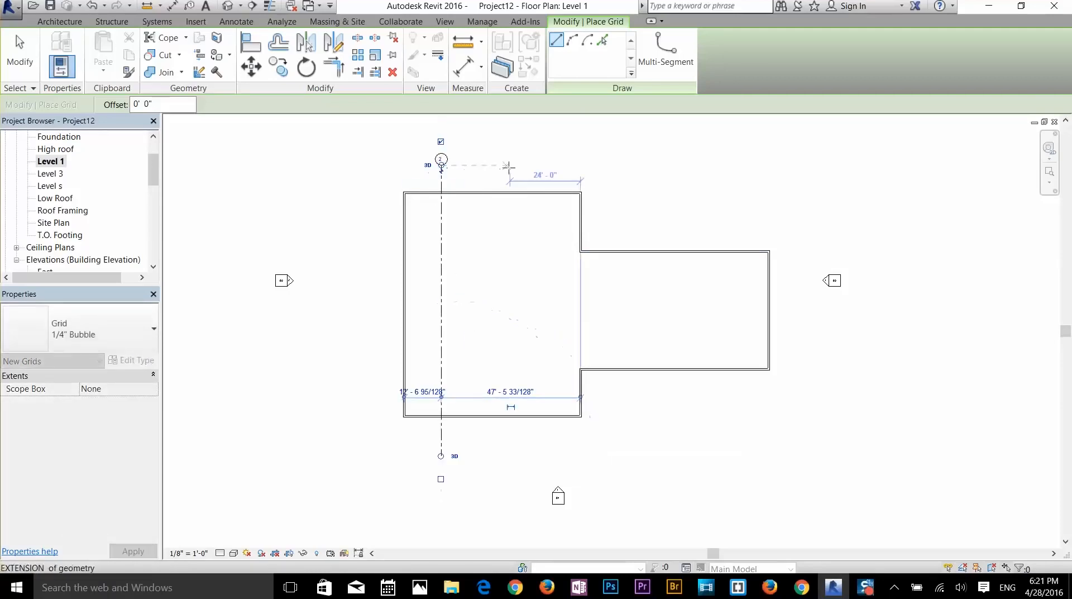
{"action": "left_click", "coordinate": [498, 456]}
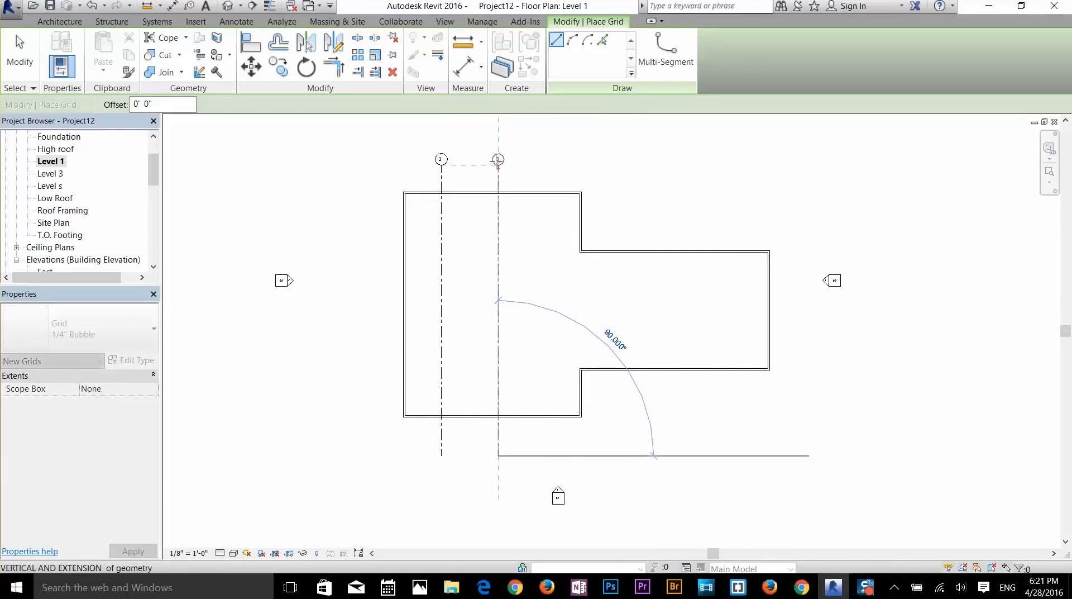
{"action": "left_click", "coordinate": [498, 160]}
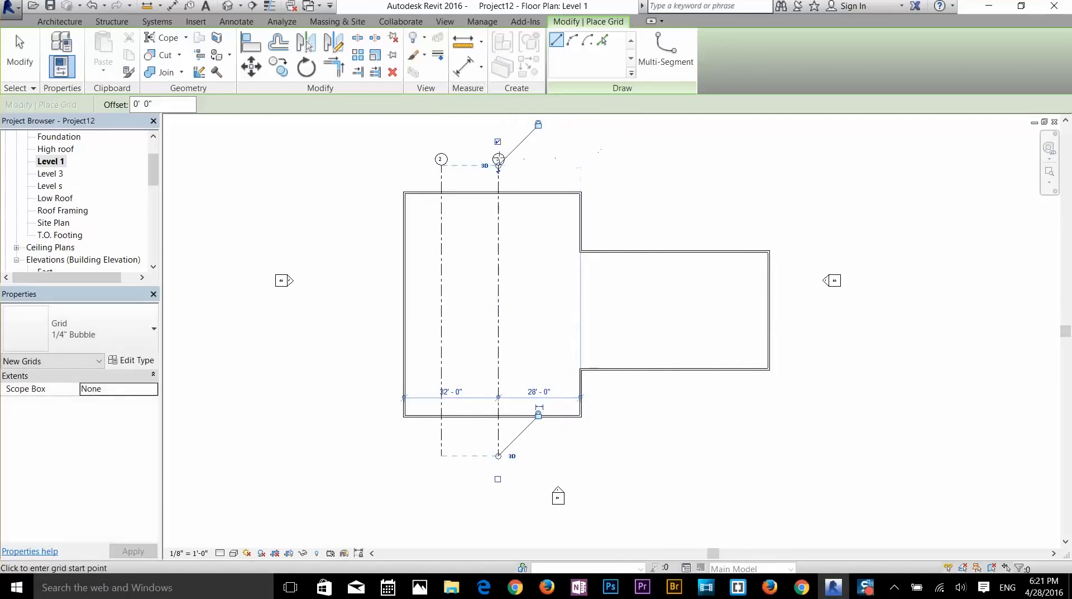
{"action": "scroll", "coordinate": [458, 156], "scroll_direction": "up", "scroll_amount": 2}
{"action": "scroll", "coordinate": [529, 163], "scroll_direction": "down", "scroll_amount": 3}
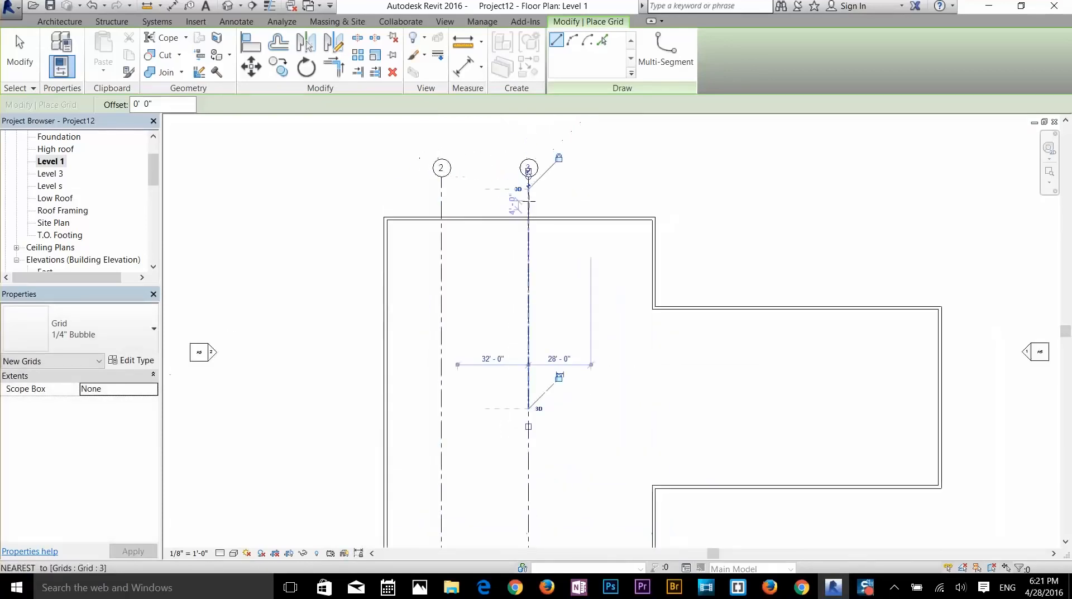
{"action": "scroll", "coordinate": [575, 403], "scroll_direction": "up", "scroll_amount": 2}
{"action": "left_click", "coordinate": [573, 403]}
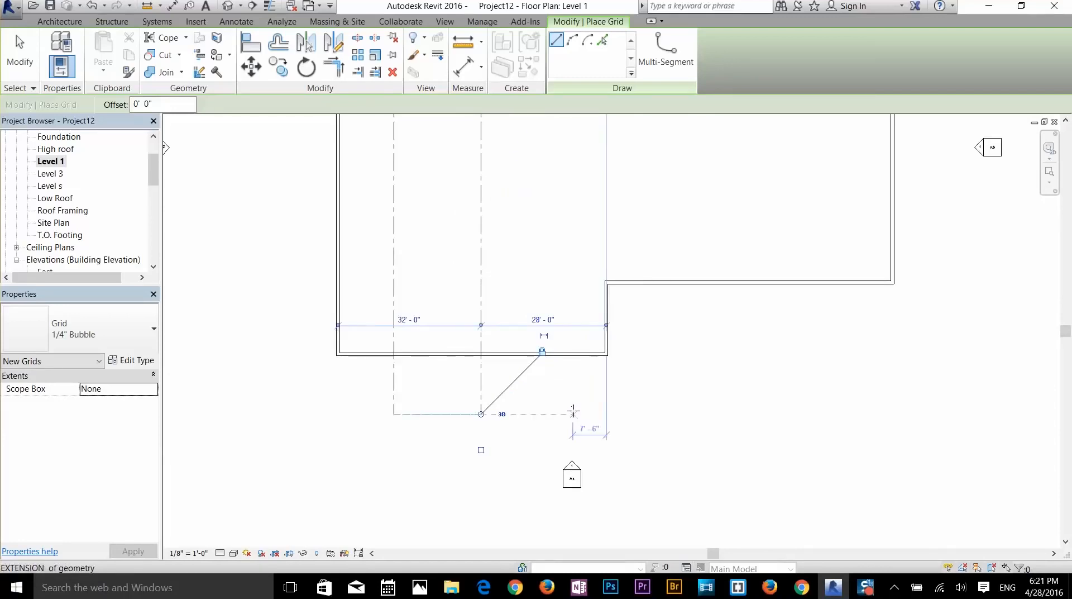
{"action": "scroll", "coordinate": [569, 282], "scroll_direction": "down", "scroll_amount": 2}
{"action": "middle_click_drag", "start_coordinate": [562, 135], "coordinate": [571, 208]}
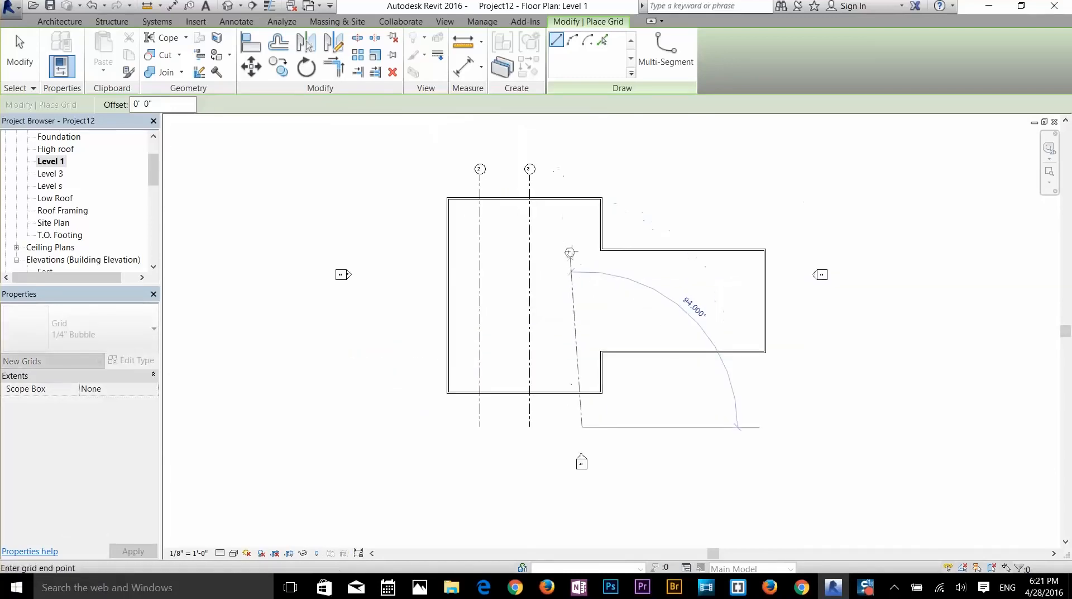
{"action": "left_click", "coordinate": [582, 175]}
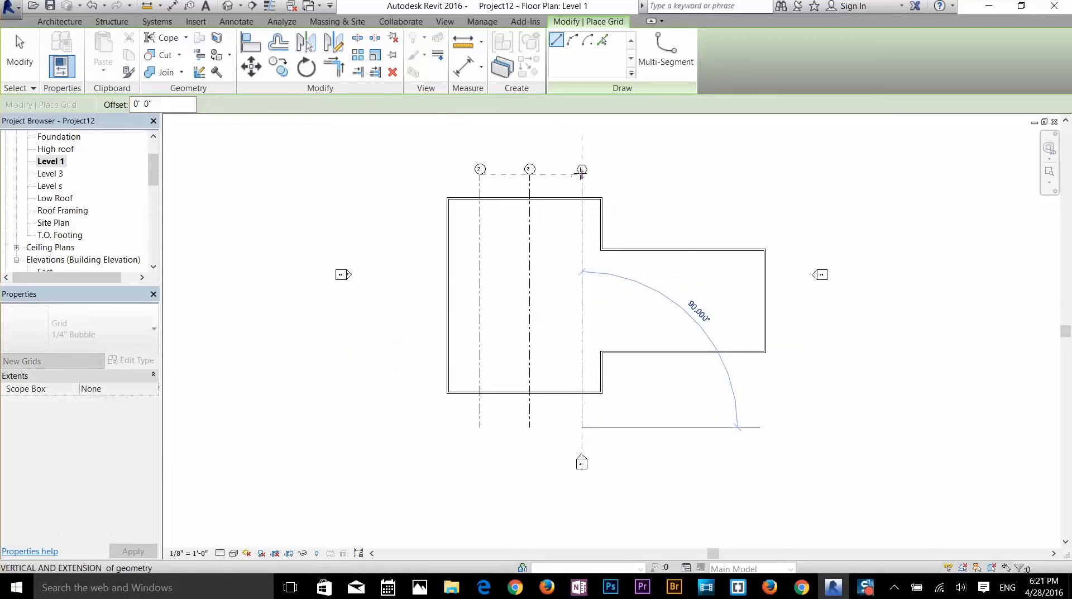
- Delete the extra grid 5 drawn in the right wing and zoom to fit the plan
{"action": "left_click", "coordinate": [653, 175]}
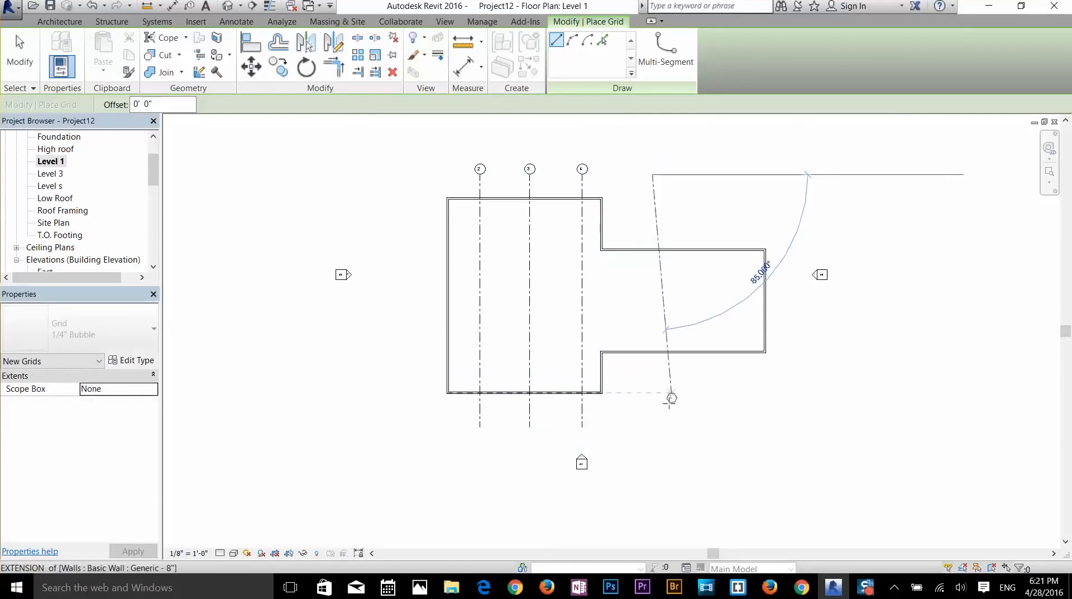
{"action": "left_click", "coordinate": [652, 424]}
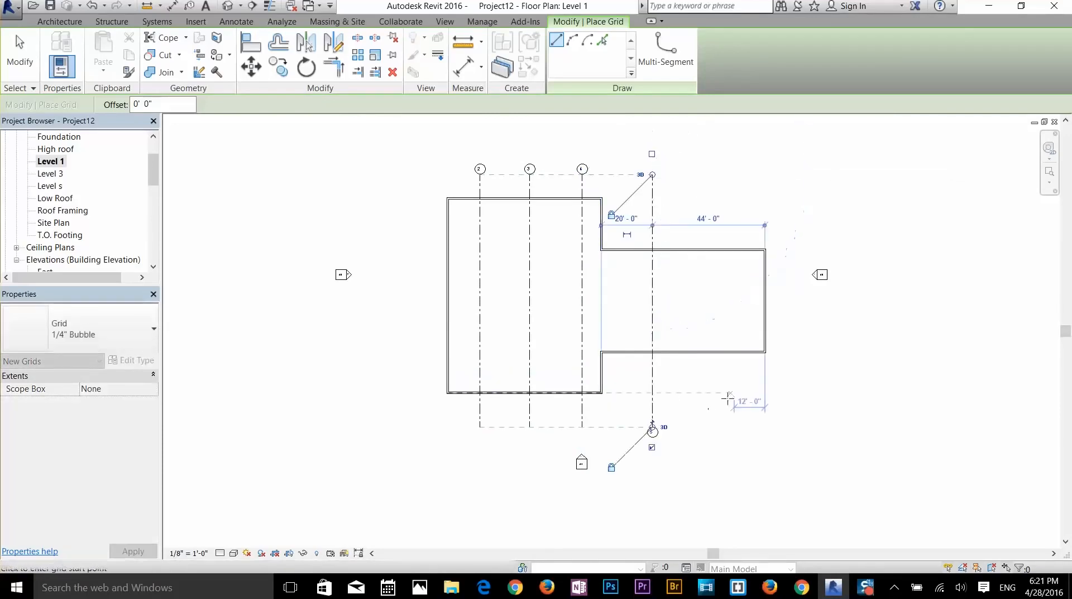
{"action": "scroll", "coordinate": [653, 430], "scroll_direction": "up", "scroll_amount": 3}
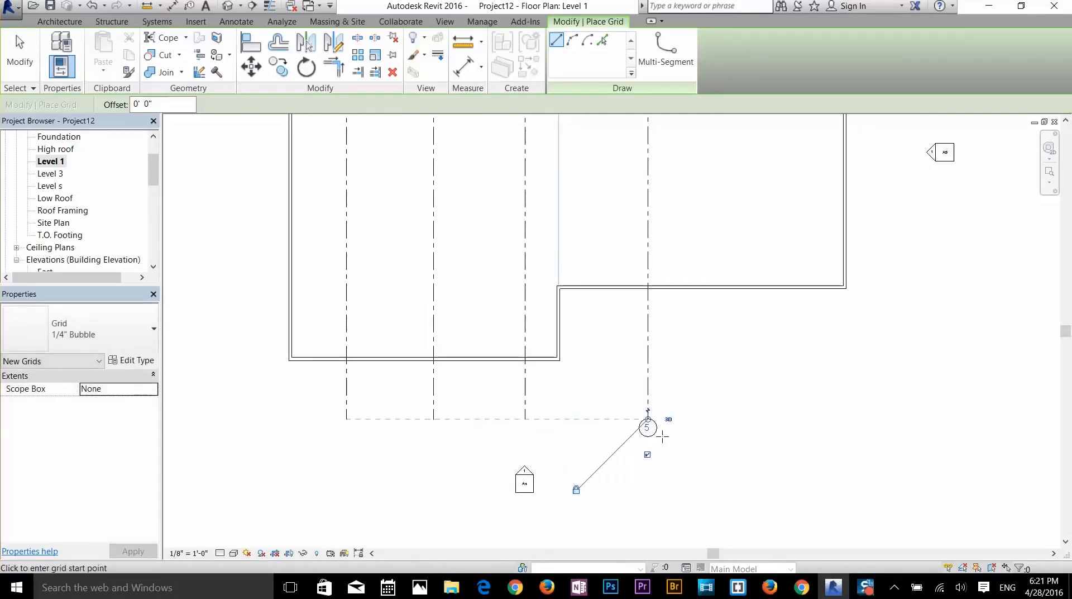
{"action": "left_click", "coordinate": [627, 346]}
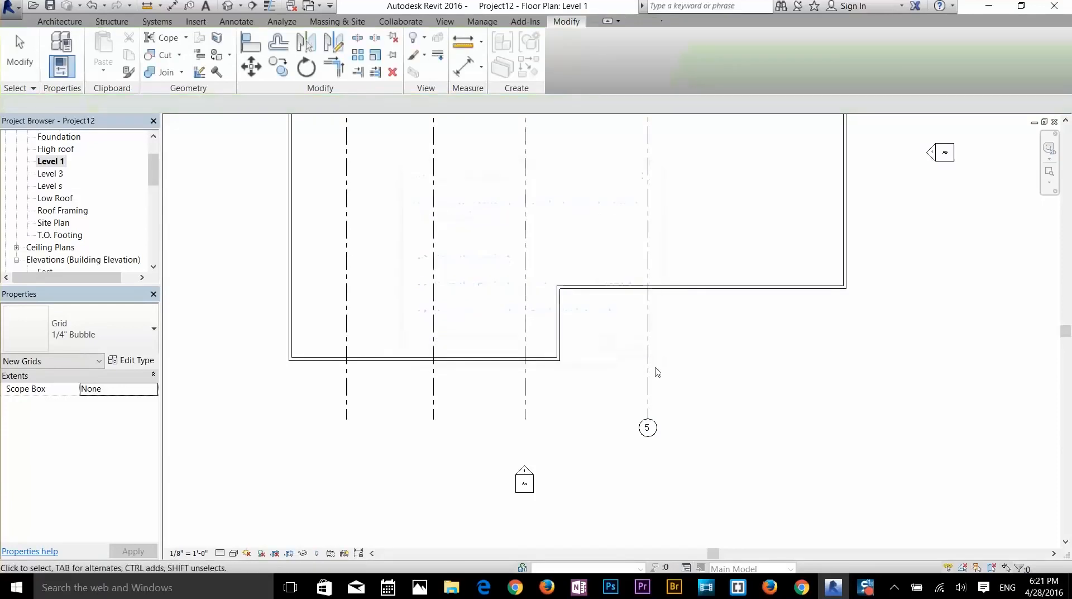
{"action": "left_click", "coordinate": [649, 380]}
{"action": "key", "text": "Delete"}
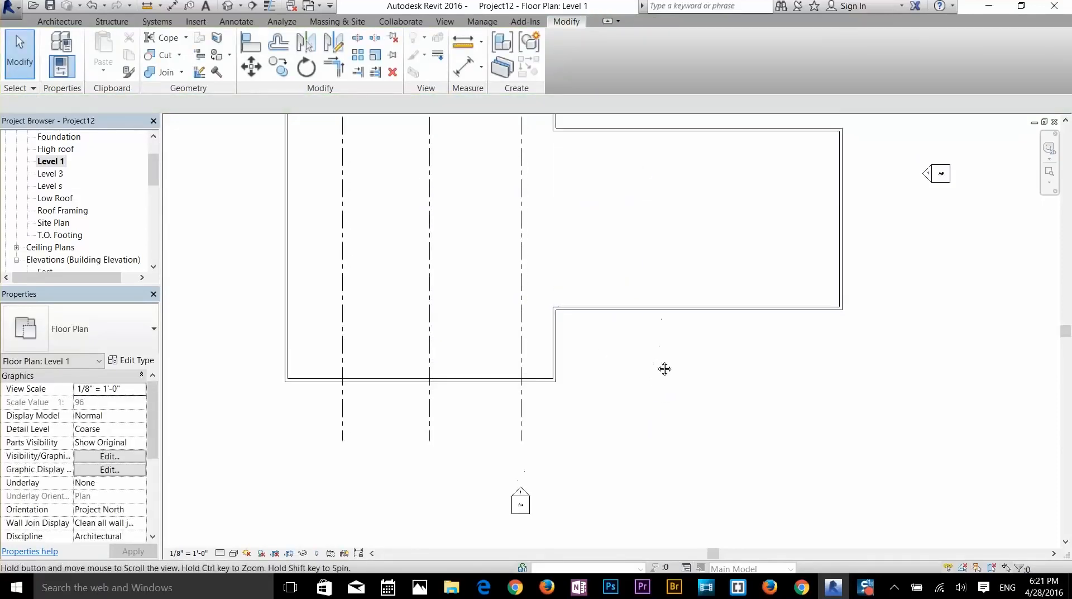
{"action": "key", "text": "z"}
{"action": "key", "text": "f"}
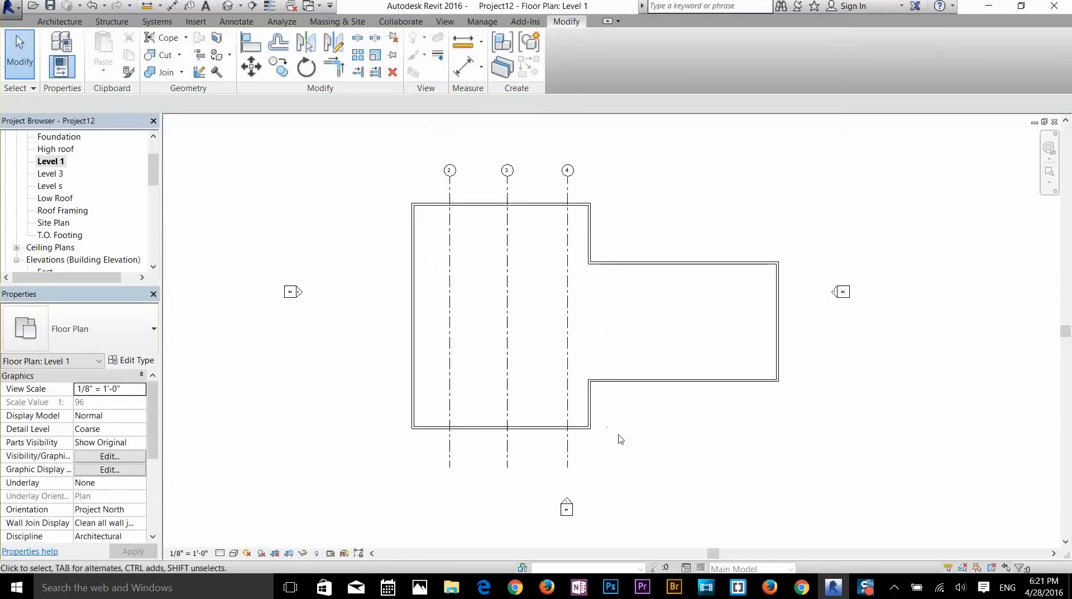
- Draw a new vertical grid just right of grid 4, created as grid 6
{"action": "left_click", "coordinate": [59, 22]}
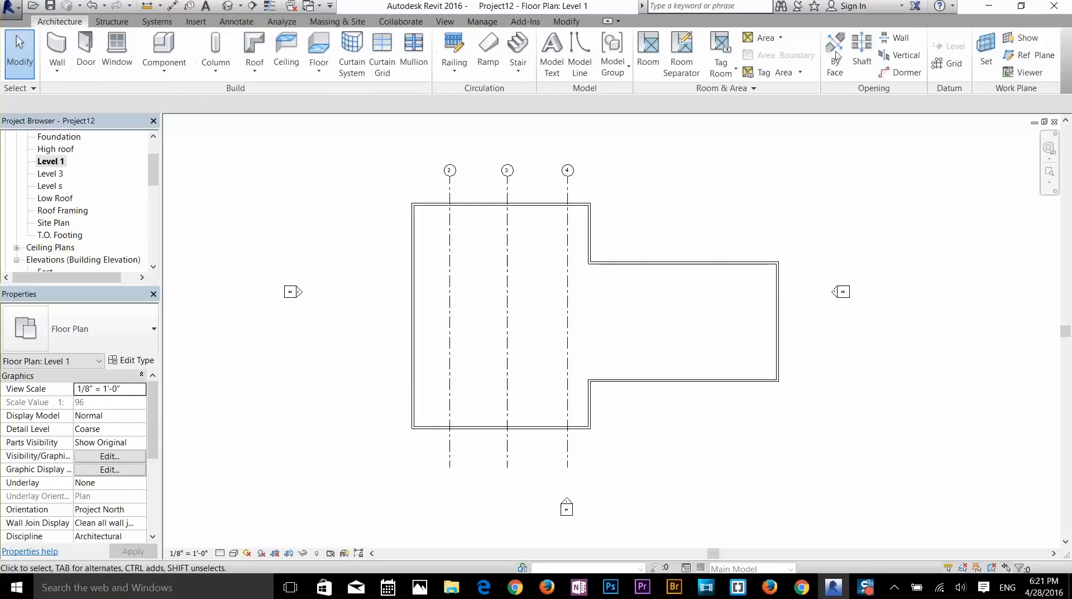
{"action": "left_click", "coordinate": [956, 64]}
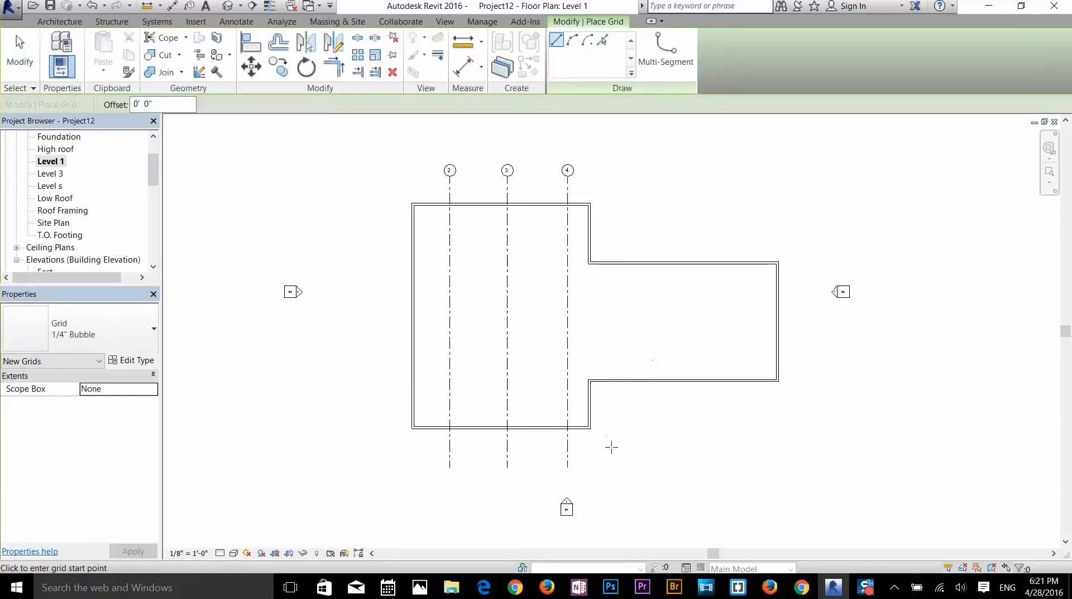
{"action": "left_click", "coordinate": [636, 466]}
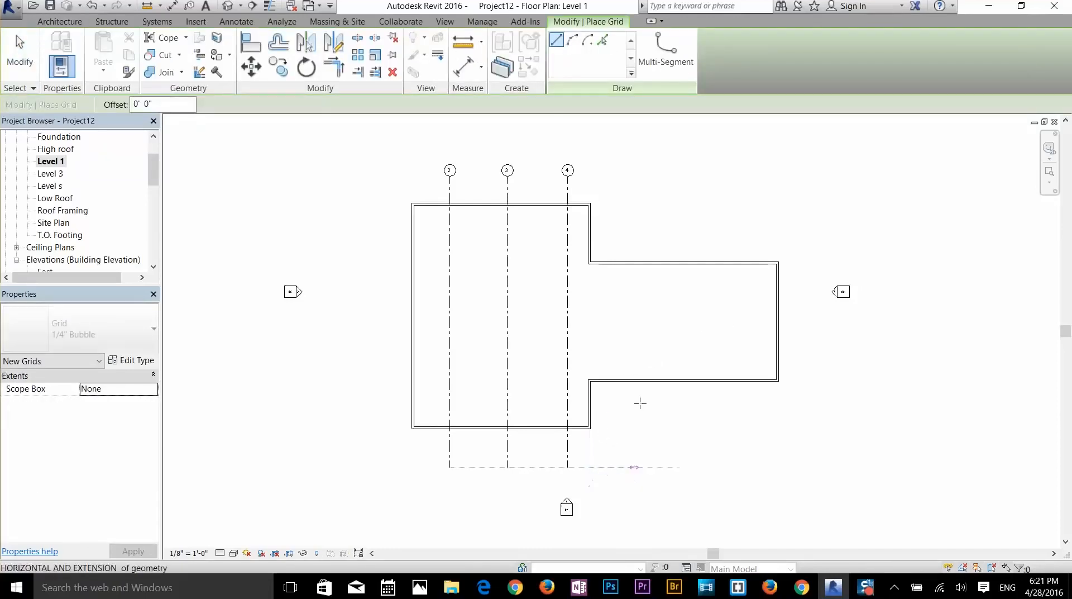
{"action": "left_click", "coordinate": [636, 171]}
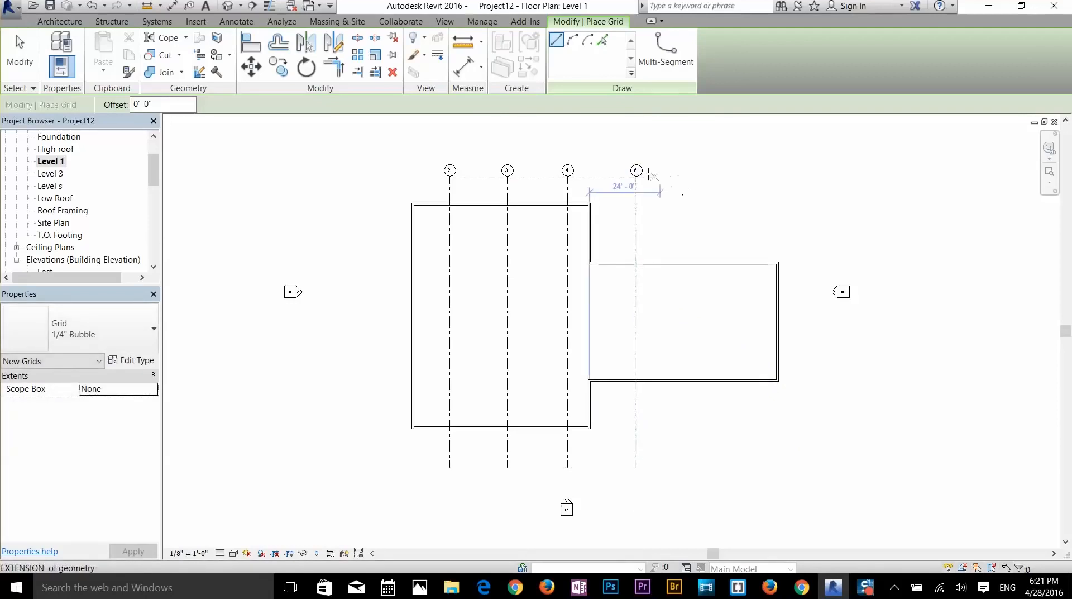
{"action": "scroll", "coordinate": [638, 170], "scroll_direction": "up", "scroll_amount": 5}
{"action": "scroll", "coordinate": [640, 168], "scroll_direction": "up", "scroll_amount": 3}
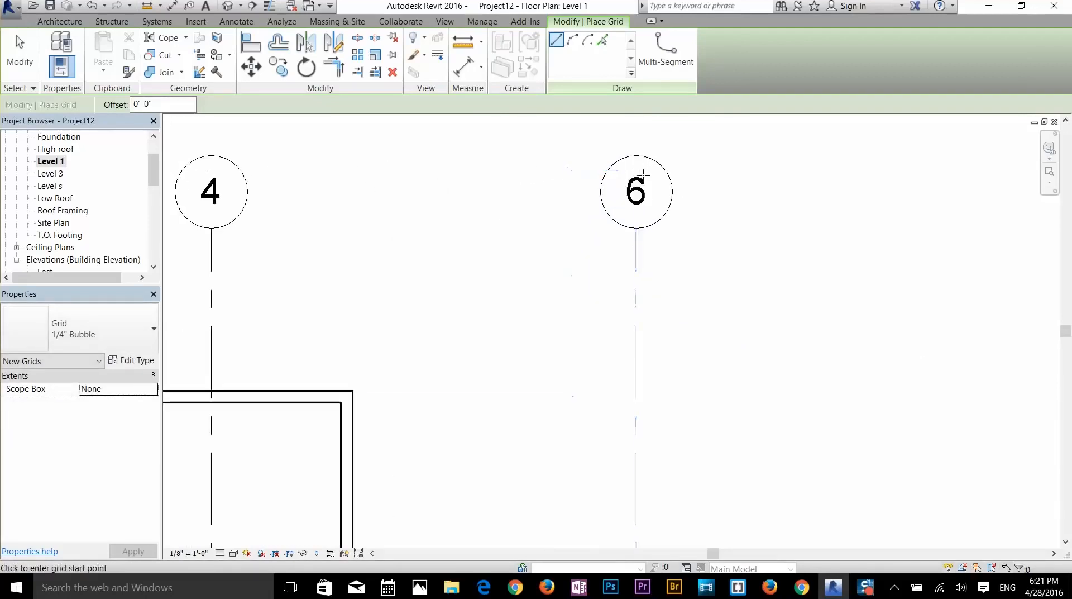
{"action": "key", "text": "Escape"}
{"action": "key", "text": "Escape"}
- Renumber the new grid from 6 to 5
{"action": "left_click", "coordinate": [639, 193]}
{"action": "left_click", "coordinate": [639, 193]}
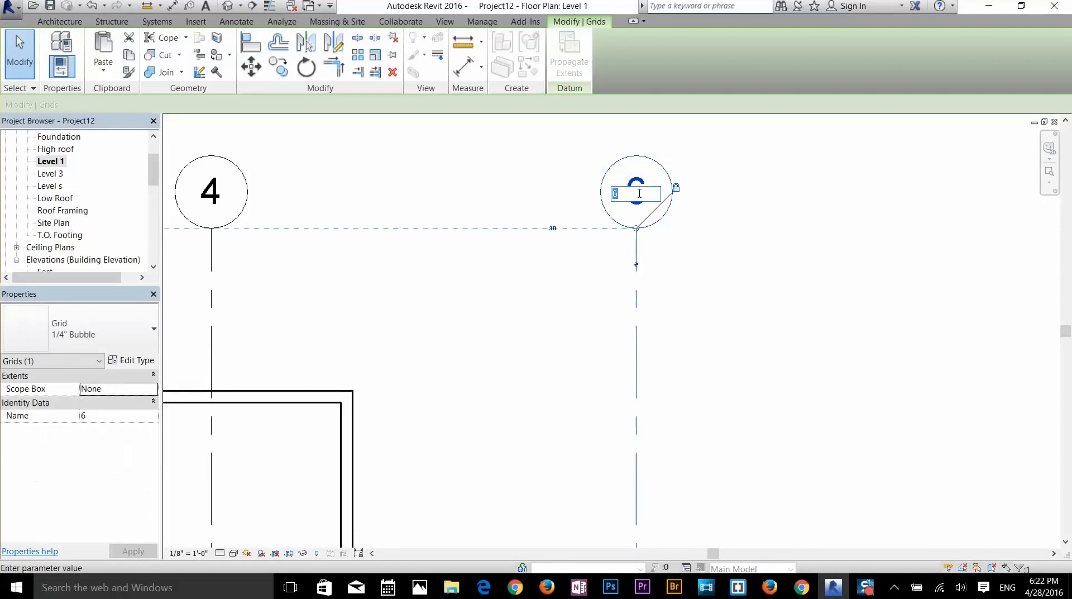
{"action": "key", "text": "Return"}
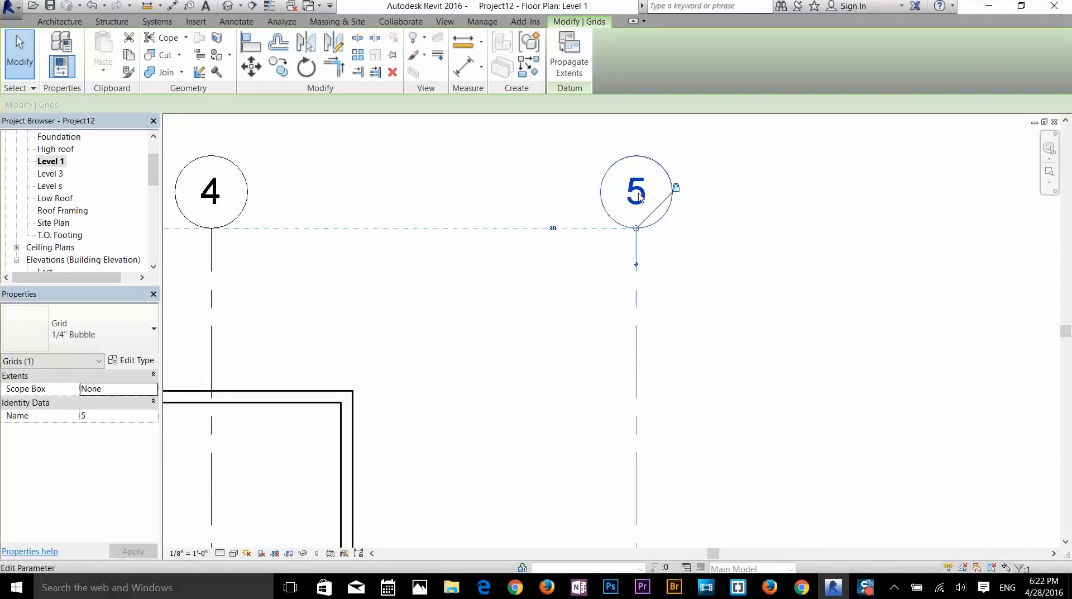
{"action": "scroll", "coordinate": [639, 195], "scroll_direction": "down", "scroll_amount": 6}
{"action": "left_click", "coordinate": [686, 458]}
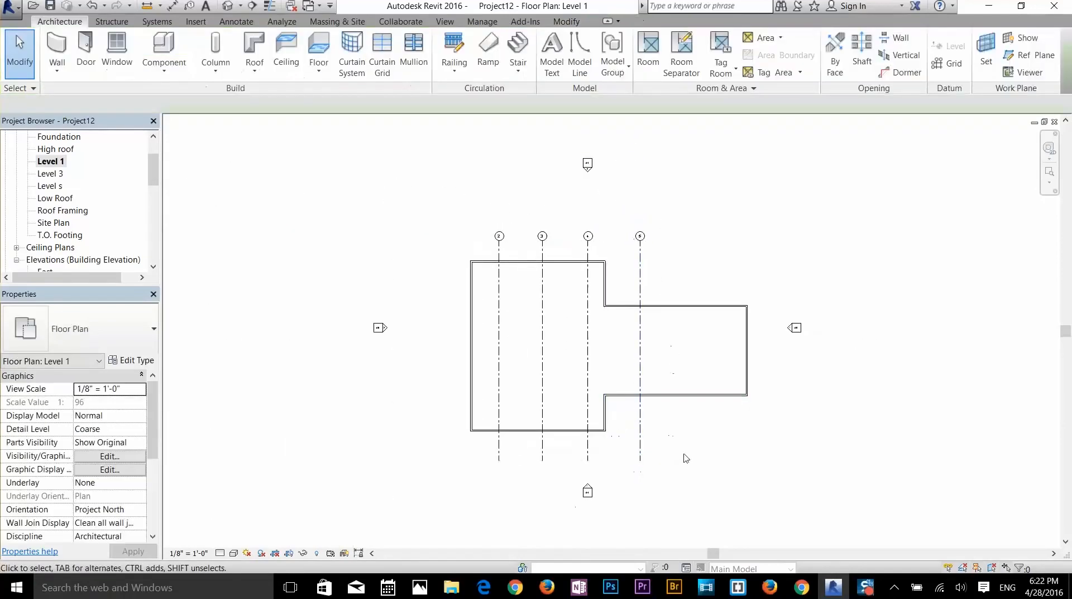
- Draw another vertical grid line through the right wing
{"action": "left_click", "coordinate": [947, 63]}
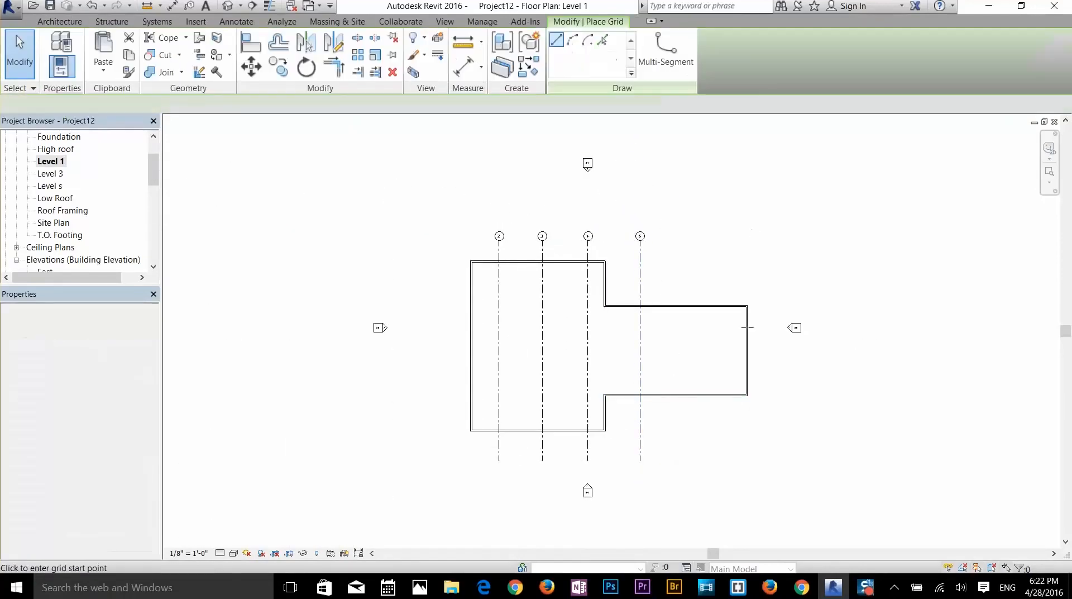
{"action": "left_click", "coordinate": [684, 459]}
{"action": "left_click", "coordinate": [685, 230]}
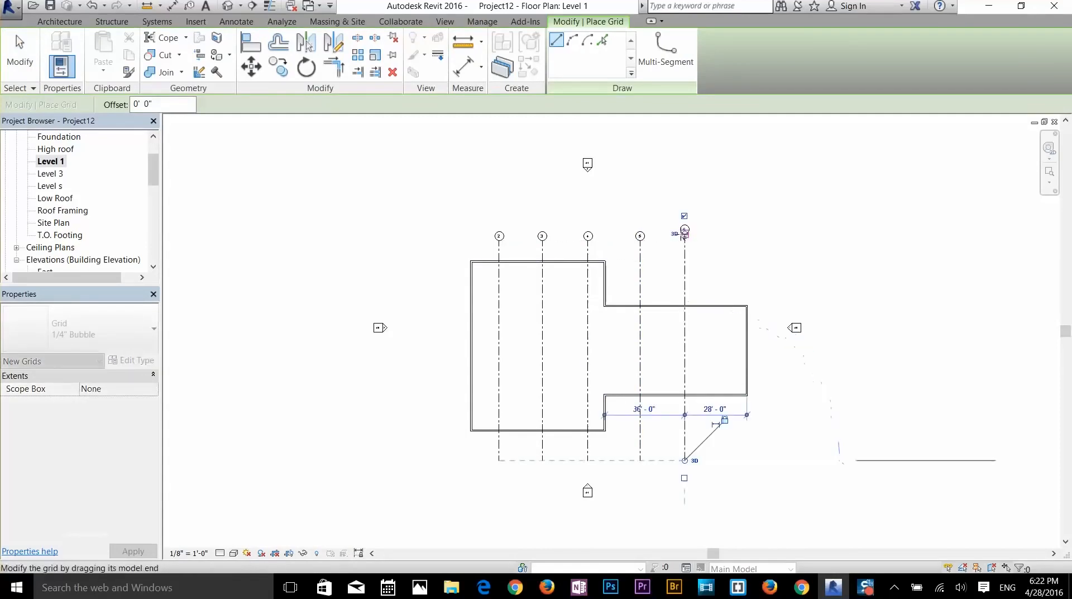
{"action": "scroll", "coordinate": [696, 230], "scroll_direction": "up", "scroll_amount": 2}
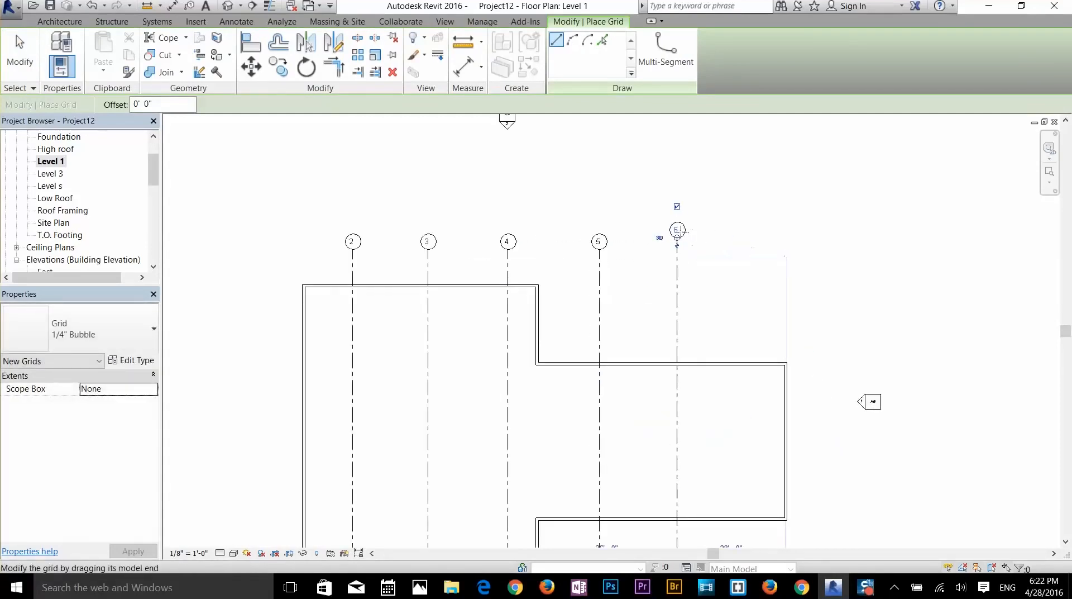
{"action": "scroll", "coordinate": [677, 239], "scroll_direction": "down", "scroll_amount": 3}
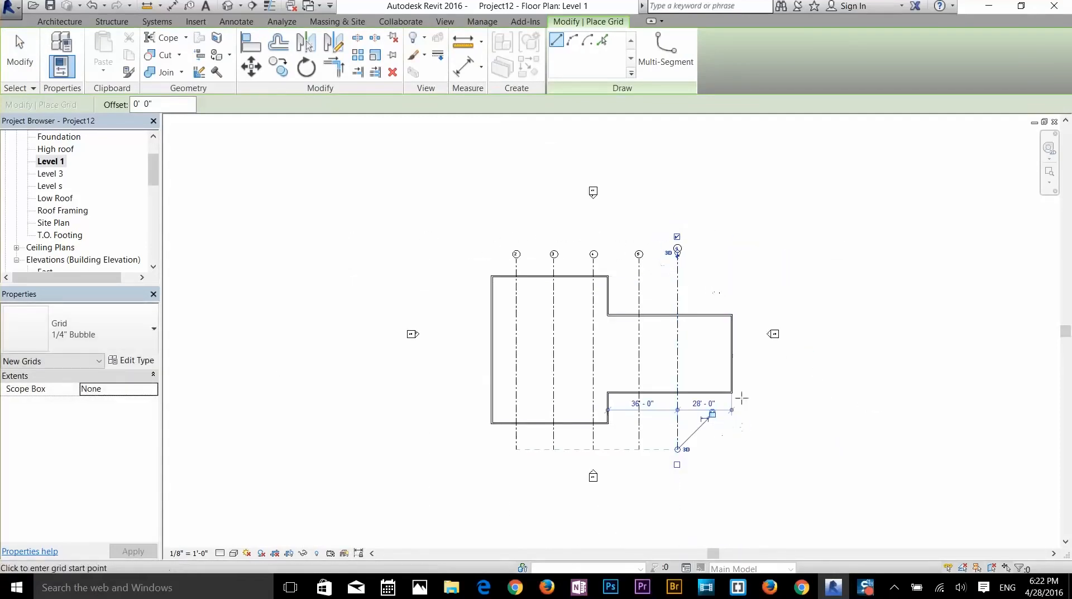
{"action": "scroll", "coordinate": [626, 401], "scroll_direction": "up", "scroll_amount": 2}
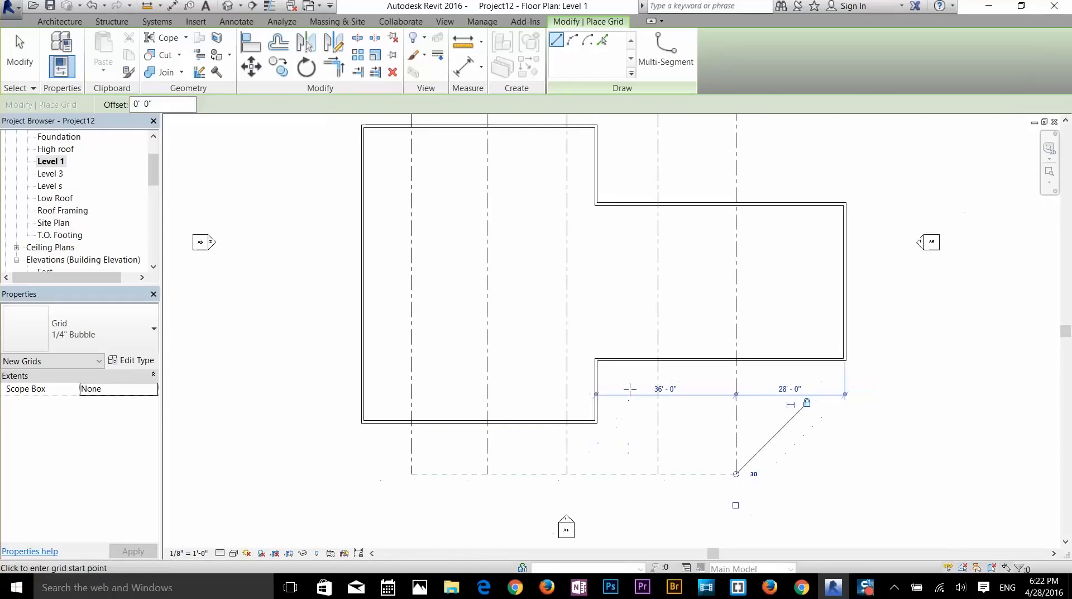
{"action": "left_click", "coordinate": [630, 389]}
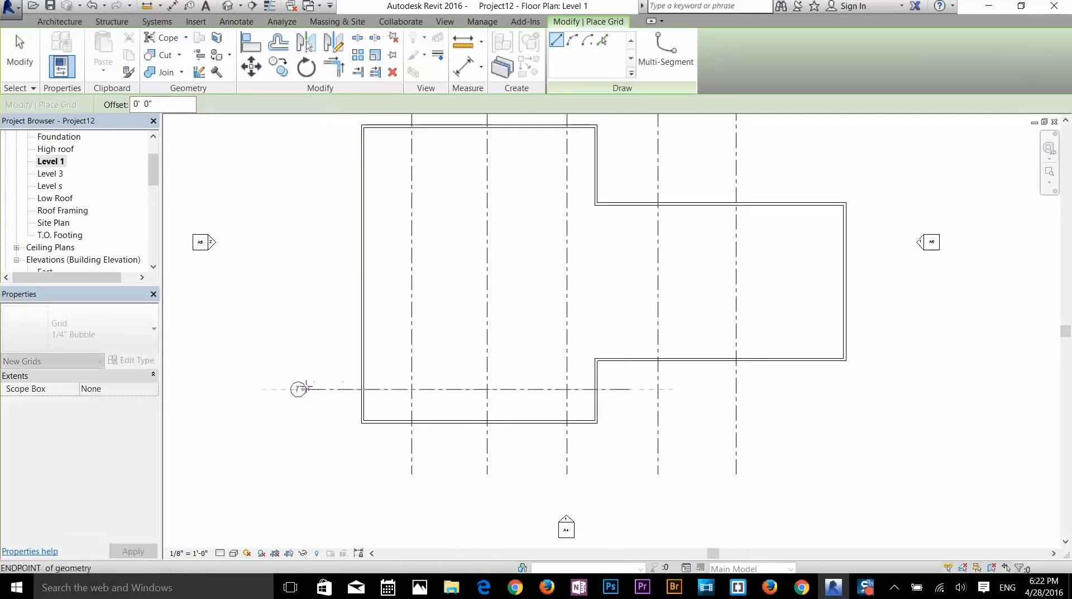
- Finish grid 7, then draw grids 8 and 9 right-to-left across the plan and cancel the Grid tool
{"action": "left_click", "coordinate": [306, 388]}
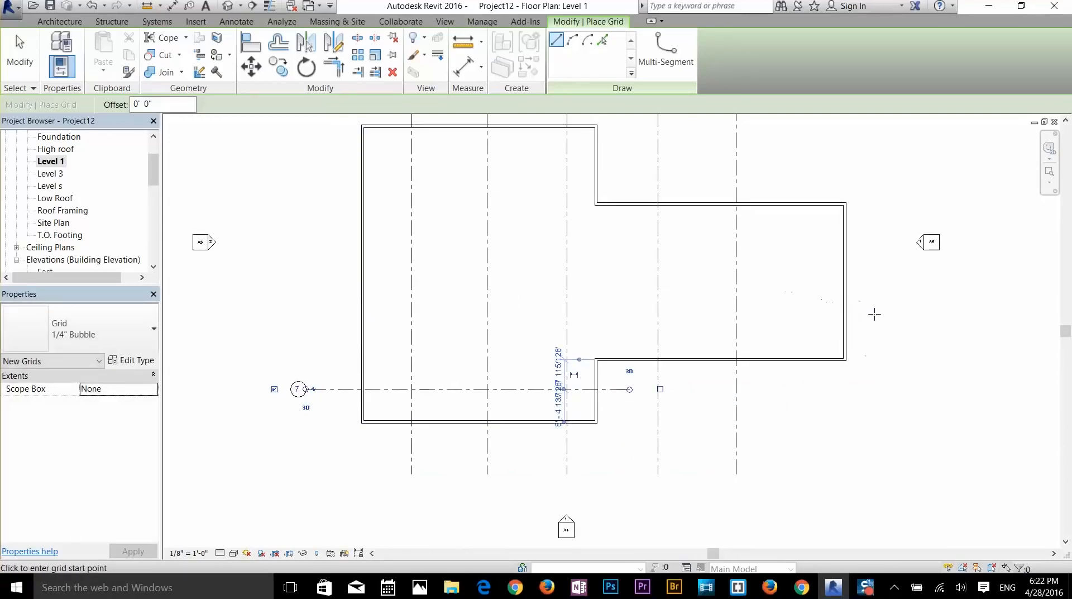
{"action": "left_click", "coordinate": [874, 314]}
{"action": "left_click", "coordinate": [306, 314]}
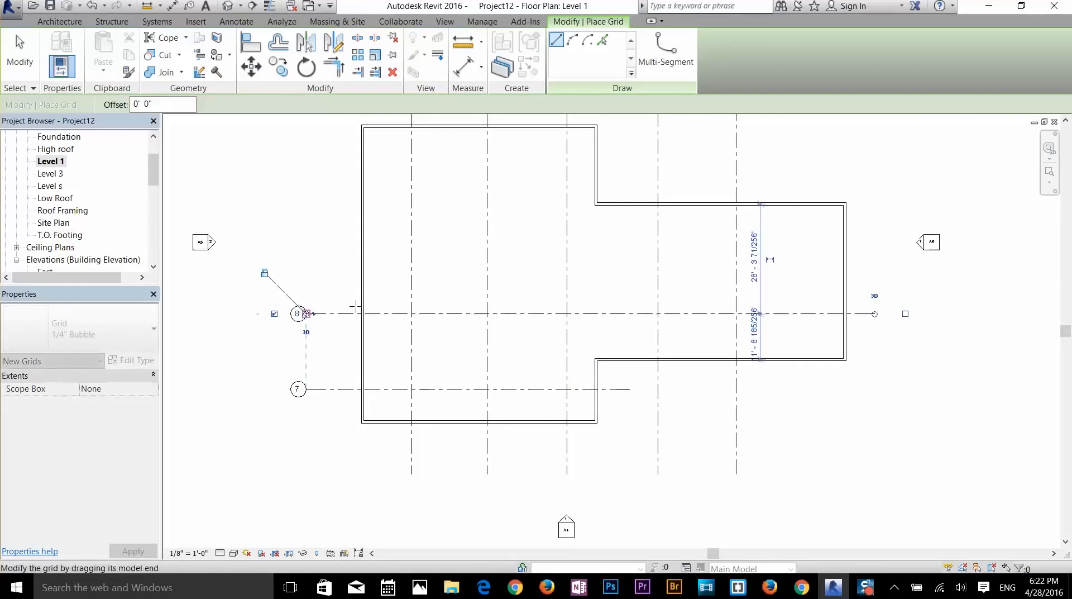
{"action": "middle_click_drag", "start_coordinate": [825, 186], "coordinate": [844, 253]}
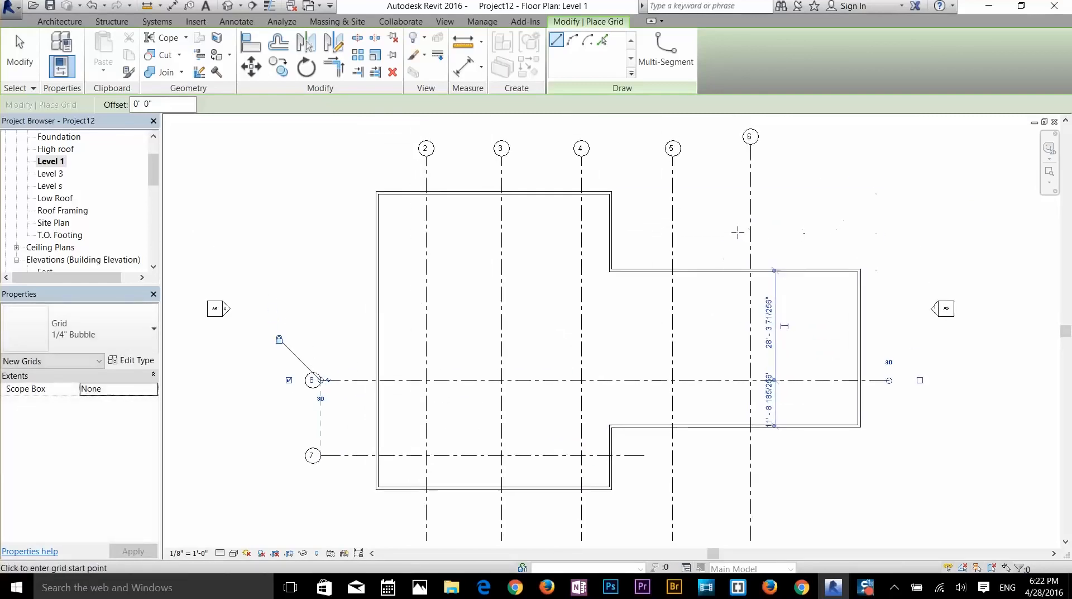
{"action": "left_click", "coordinate": [720, 237]}
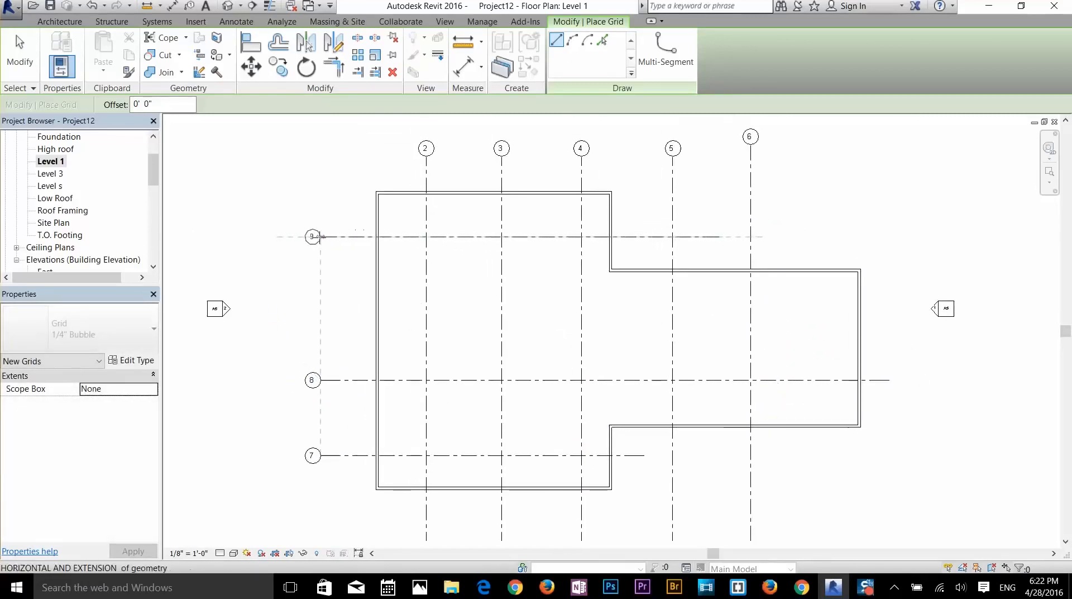
{"action": "left_click", "coordinate": [315, 237]}
{"action": "right_click", "coordinate": [533, 305]}
{"action": "left_click", "coordinate": [553, 318]}
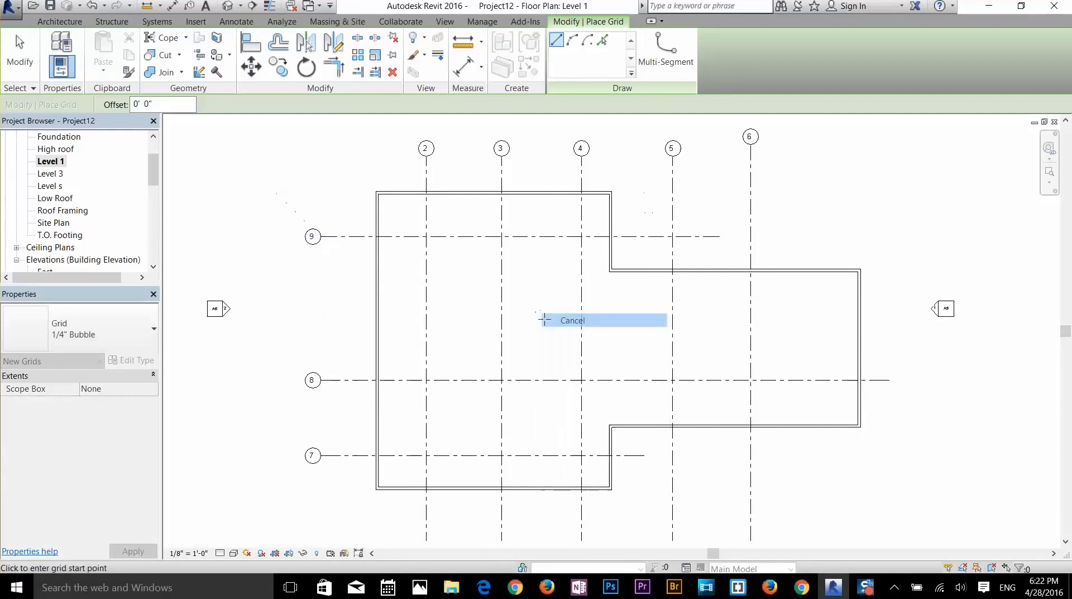
- Exit the Grid tool and pull vertical grid 2's bottom end upward
{"action": "left_click", "coordinate": [21, 56]}
{"action": "scroll", "coordinate": [424, 258], "scroll_direction": "down", "scroll_amount": 1}
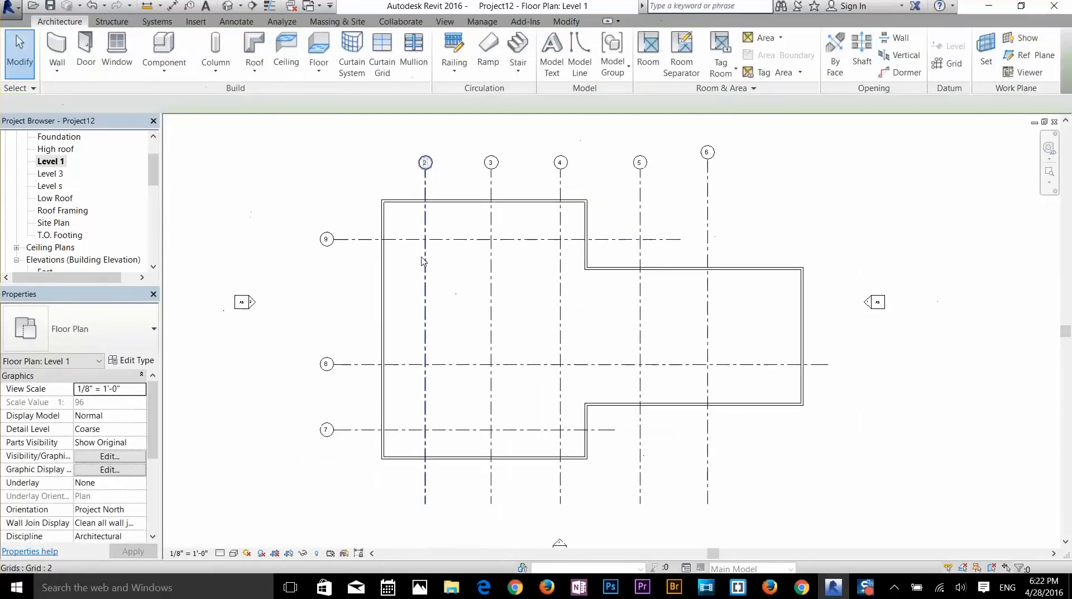
{"action": "middle_click_drag", "start_coordinate": [424, 261], "coordinate": [463, 179]}
{"action": "middle_click_drag", "start_coordinate": [461, 415], "coordinate": [467, 451]}
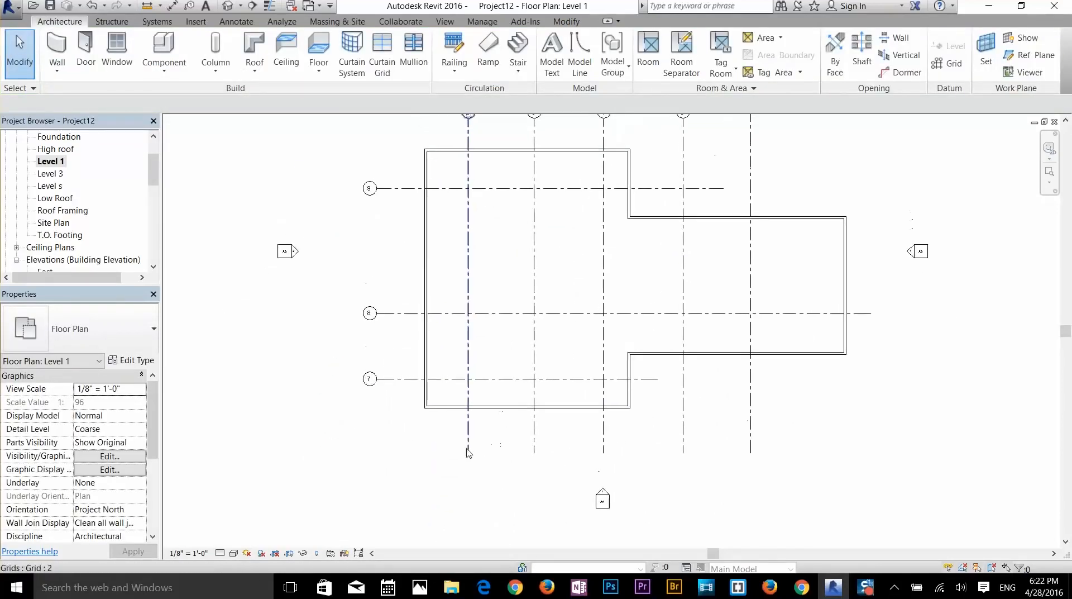
{"action": "left_click", "coordinate": [469, 445]}
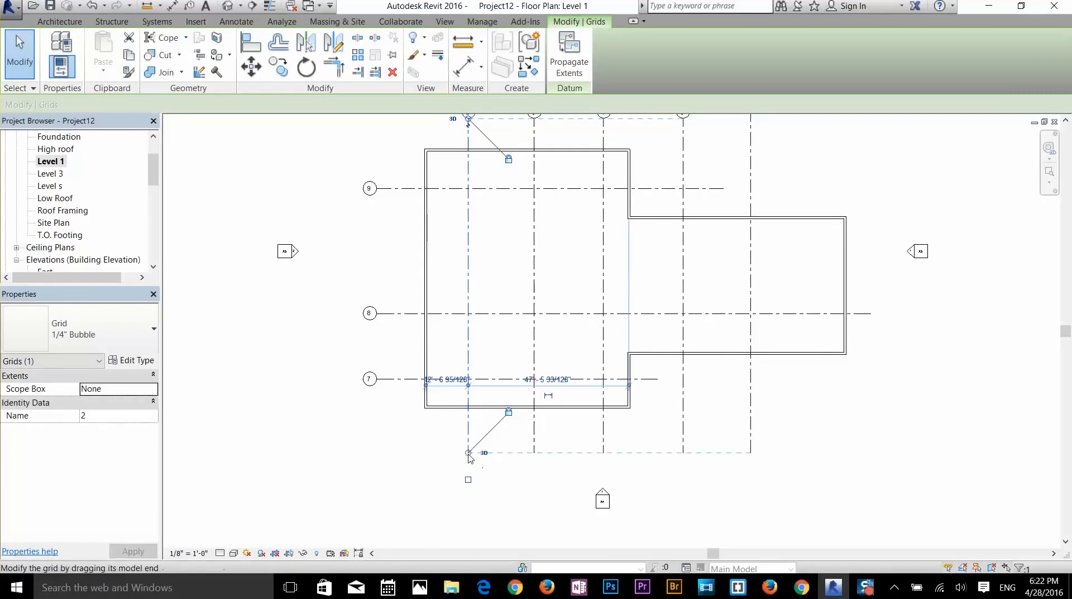
{"action": "left_click_drag", "start_coordinate": [469, 453], "coordinate": [468, 428]}
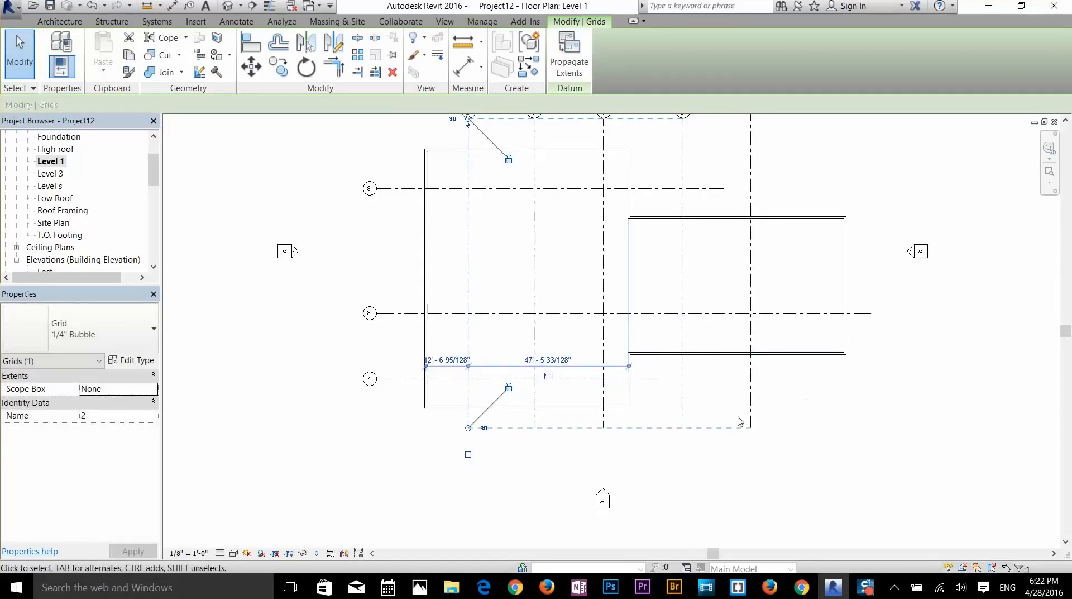
- Rename horizontal grid 7 to 'a'
{"action": "middle_click_drag", "start_coordinate": [376, 406], "coordinate": [399, 438]}
{"action": "key", "text": "Escape"}
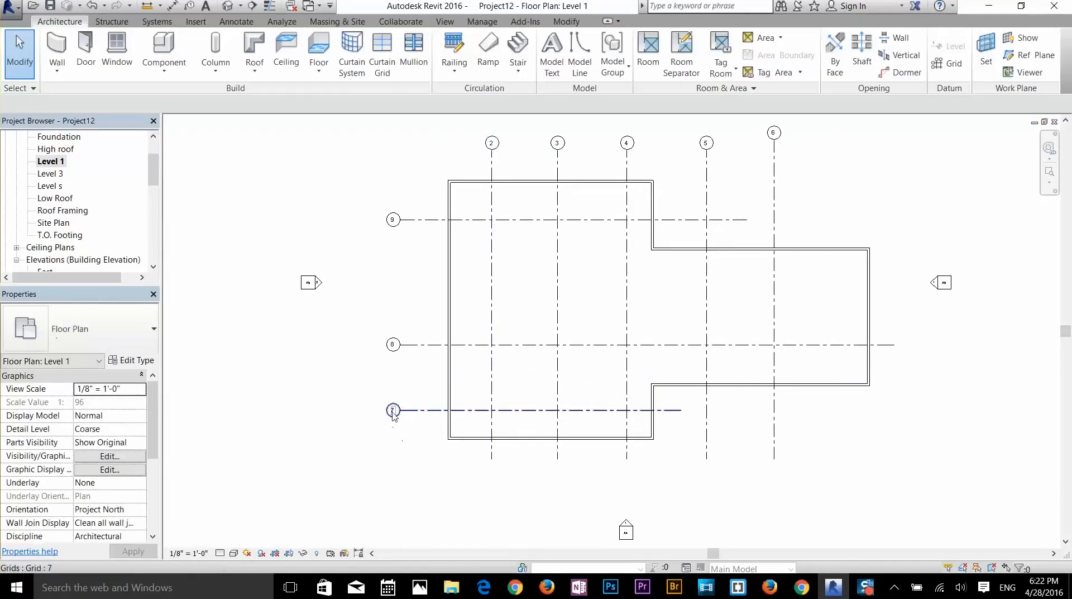
{"action": "left_click", "coordinate": [392, 410]}
{"action": "left_click", "coordinate": [393, 412]}
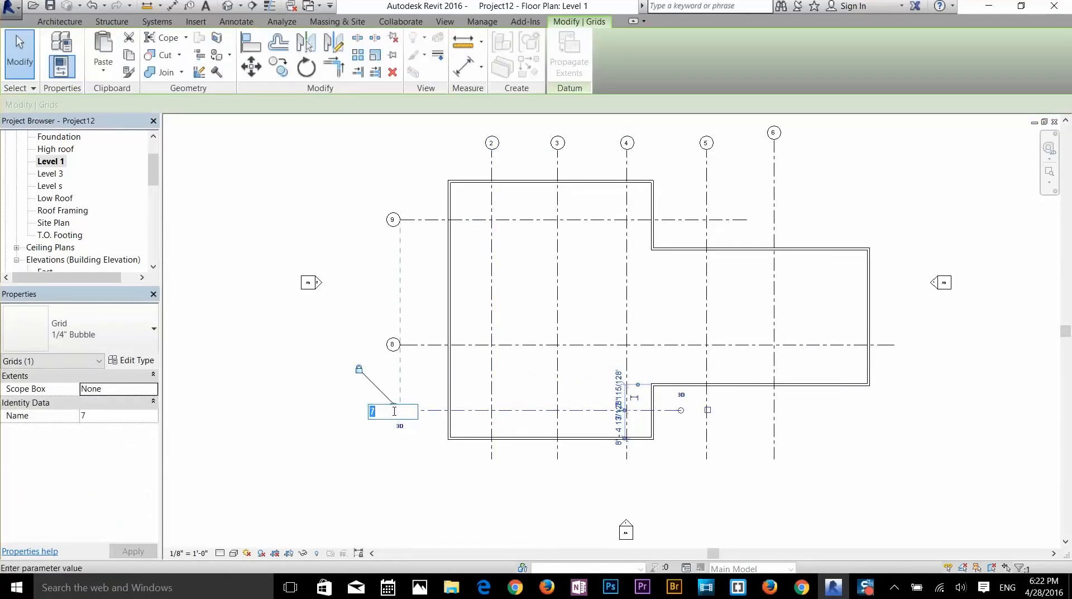
{"action": "key", "text": "Return"}
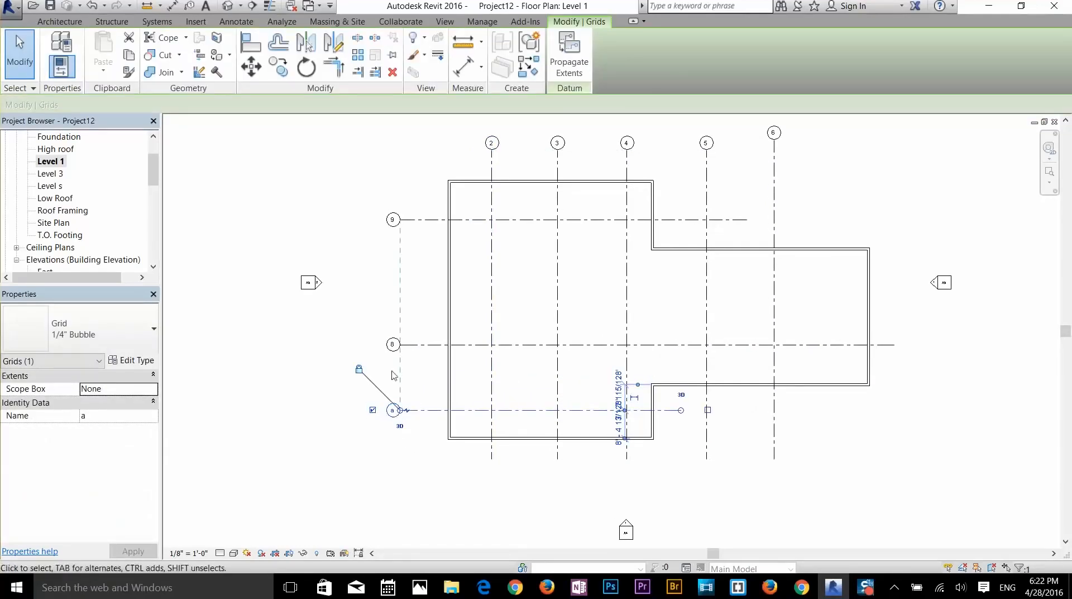
- Delete horizontal grids 8 and 9
{"action": "left_click", "coordinate": [400, 350]}
{"action": "key", "text": "Delete"}
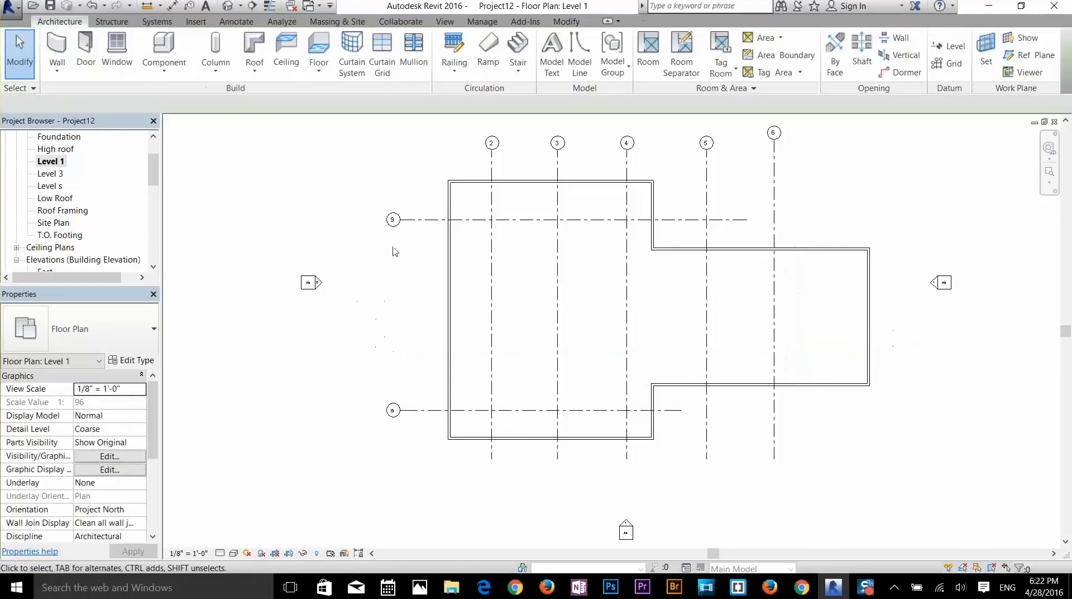
{"action": "left_click", "coordinate": [397, 220]}
{"action": "key", "text": "Delete"}
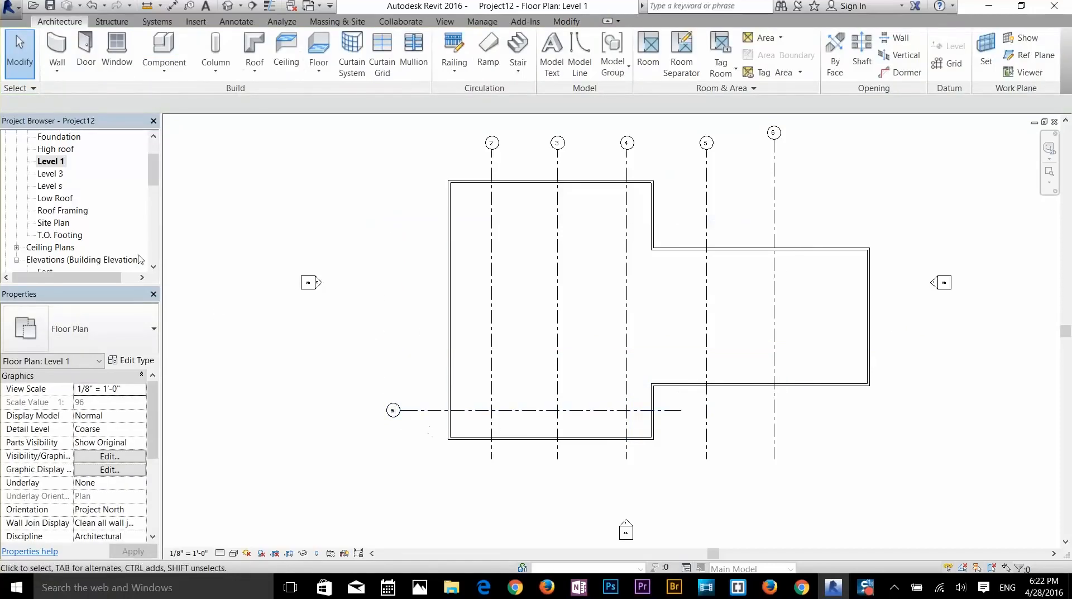
- Draw three horizontal grids right-to-left above grid a, labelled b, c and d, then exit the Grid tool
{"action": "left_click", "coordinate": [948, 63]}
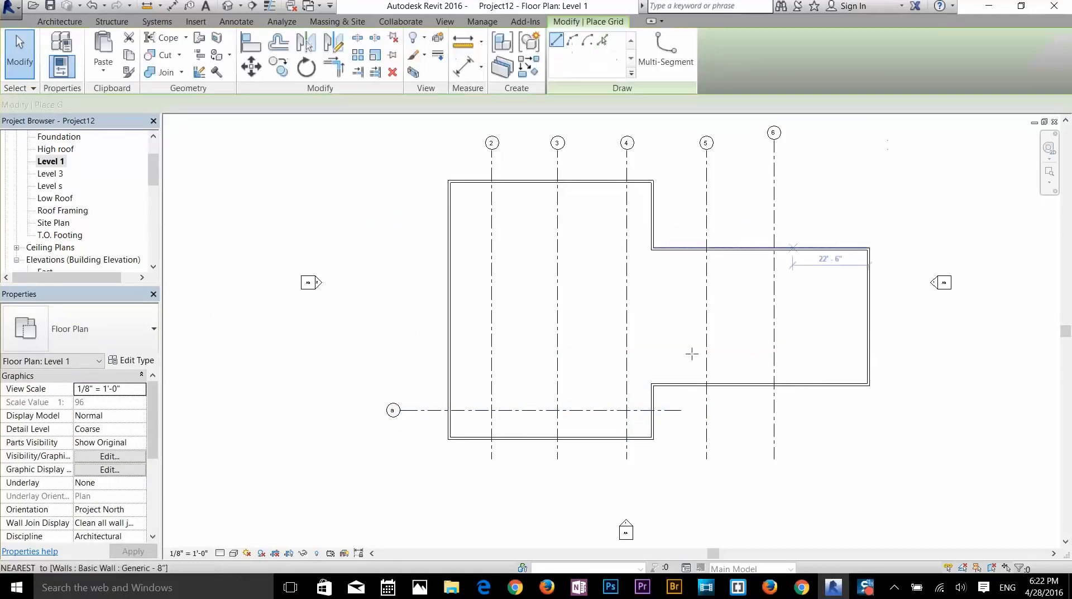
{"action": "left_click", "coordinate": [897, 358]}
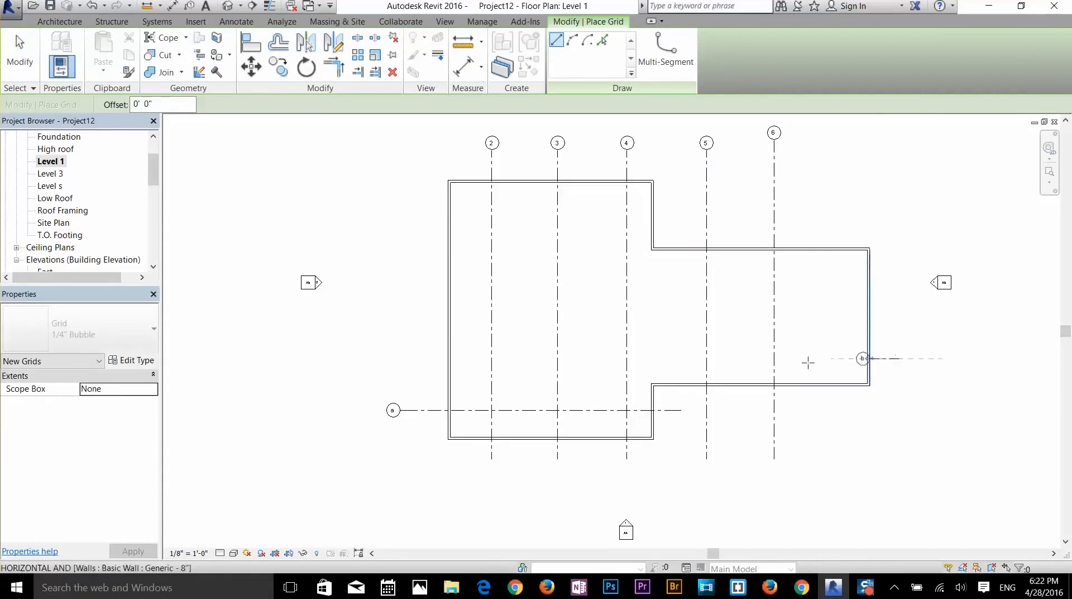
{"action": "left_click", "coordinate": [397, 358]}
{"action": "scroll", "coordinate": [387, 364], "scroll_direction": "up", "scroll_amount": 5}
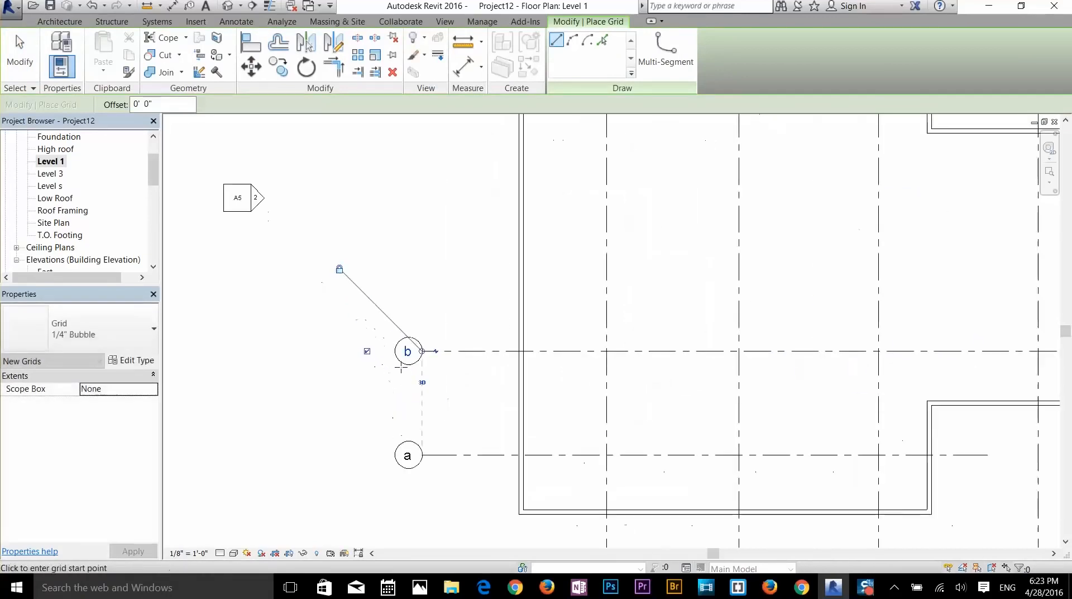
{"action": "scroll", "coordinate": [430, 350], "scroll_direction": "down", "scroll_amount": 5}
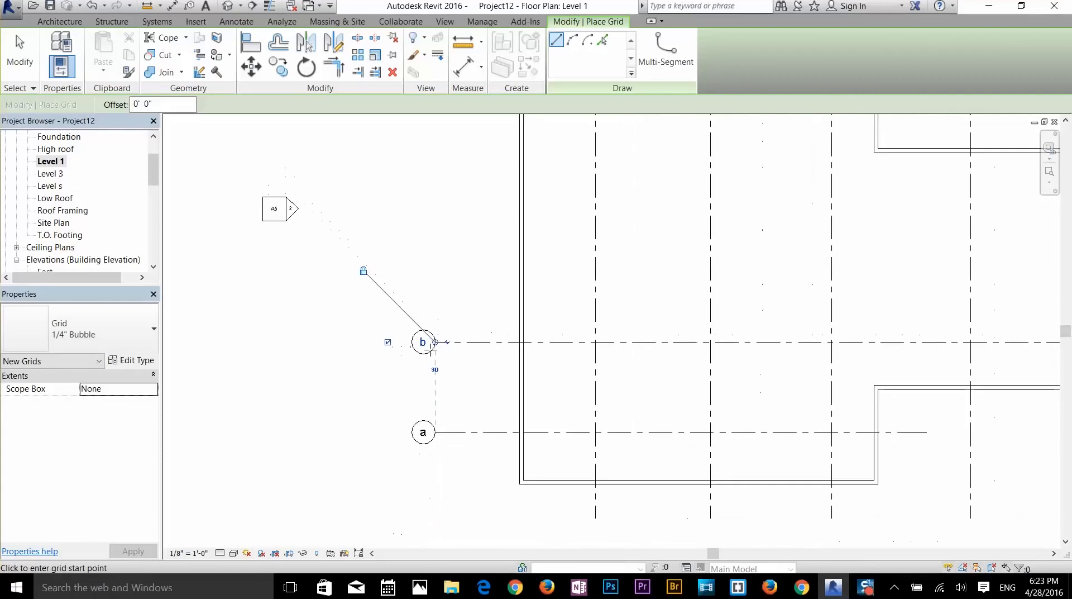
{"action": "scroll", "coordinate": [434, 357], "scroll_direction": "down", "scroll_amount": 5}
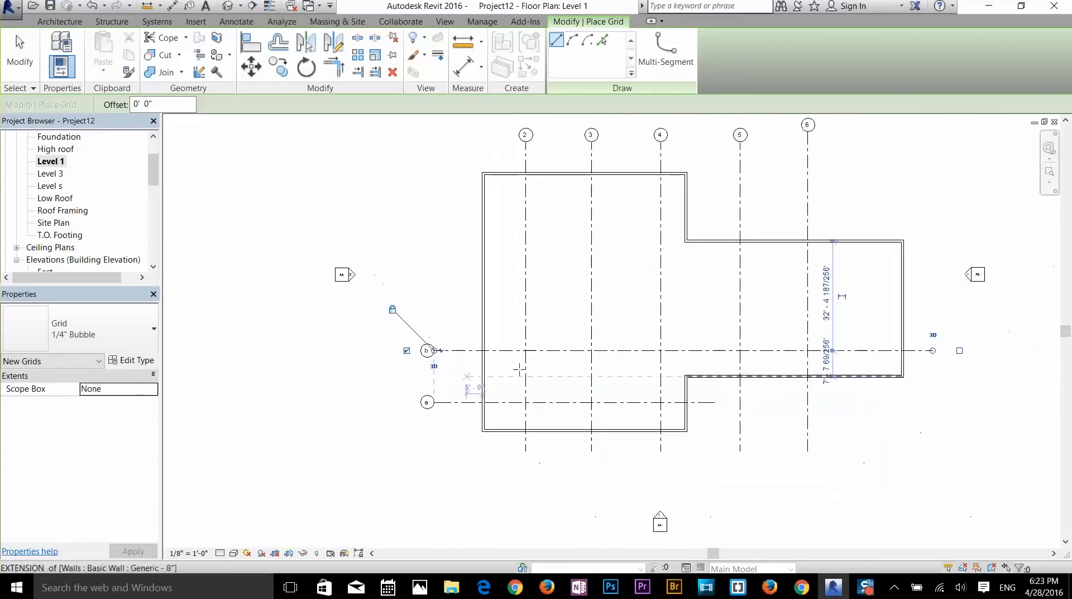
{"action": "left_click", "coordinate": [934, 304]}
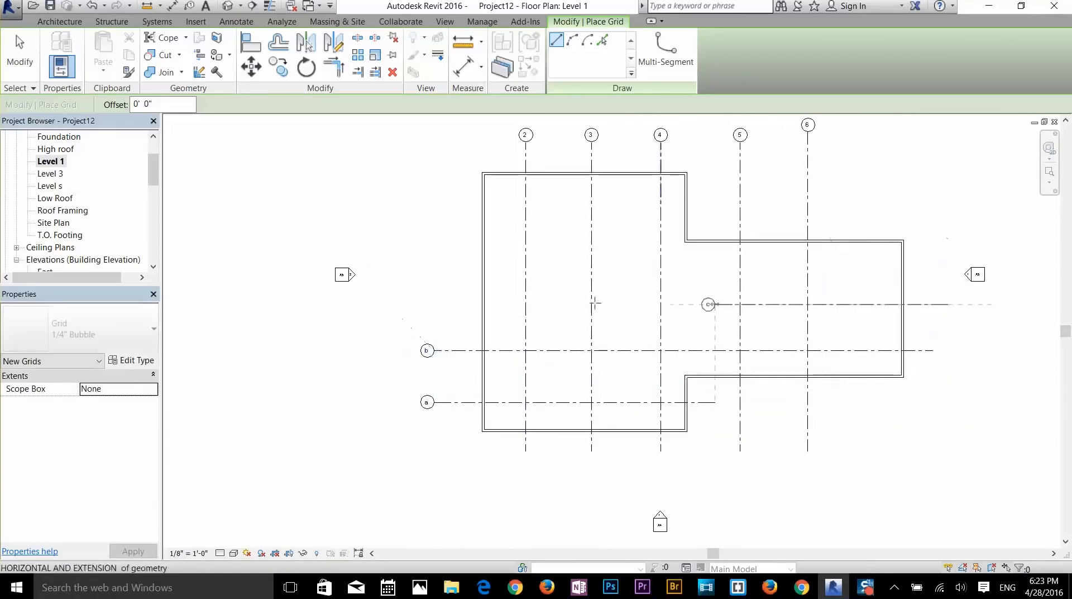
{"action": "left_click", "coordinate": [435, 303]}
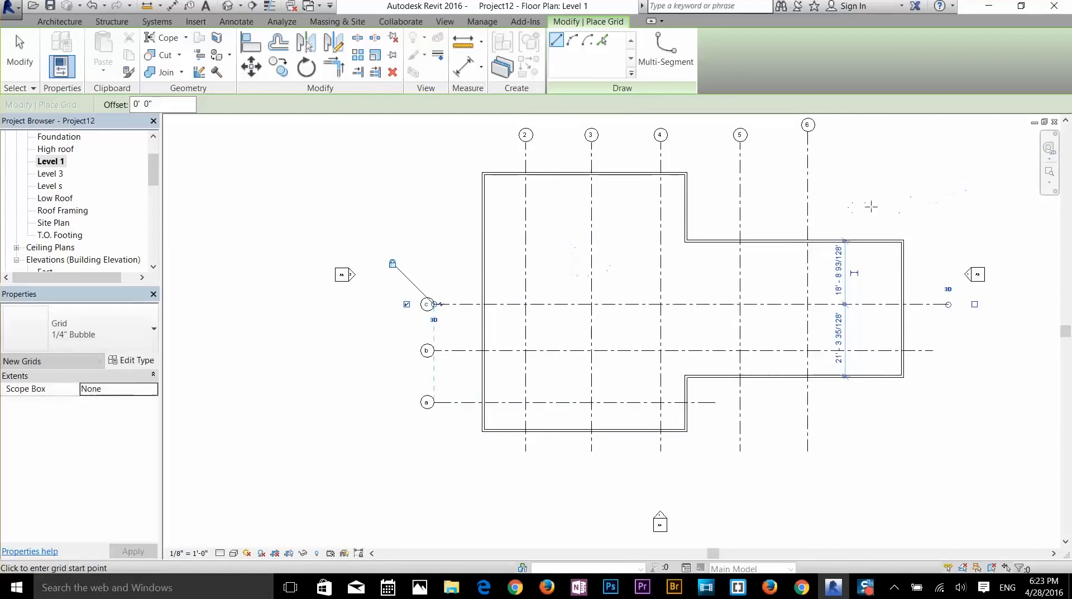
{"action": "left_click", "coordinate": [936, 204]}
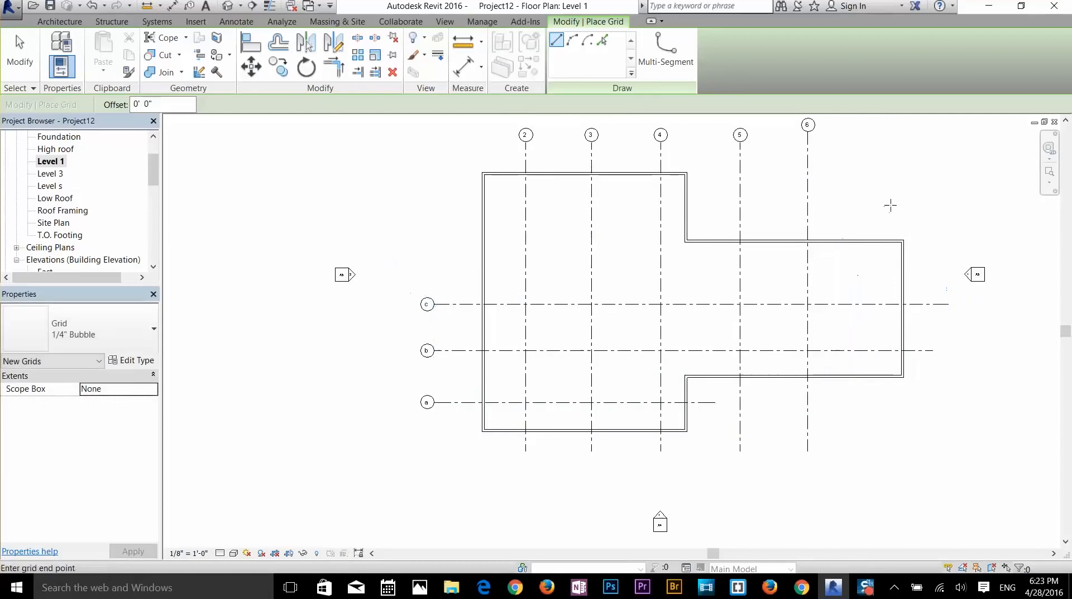
{"action": "left_click", "coordinate": [430, 204]}
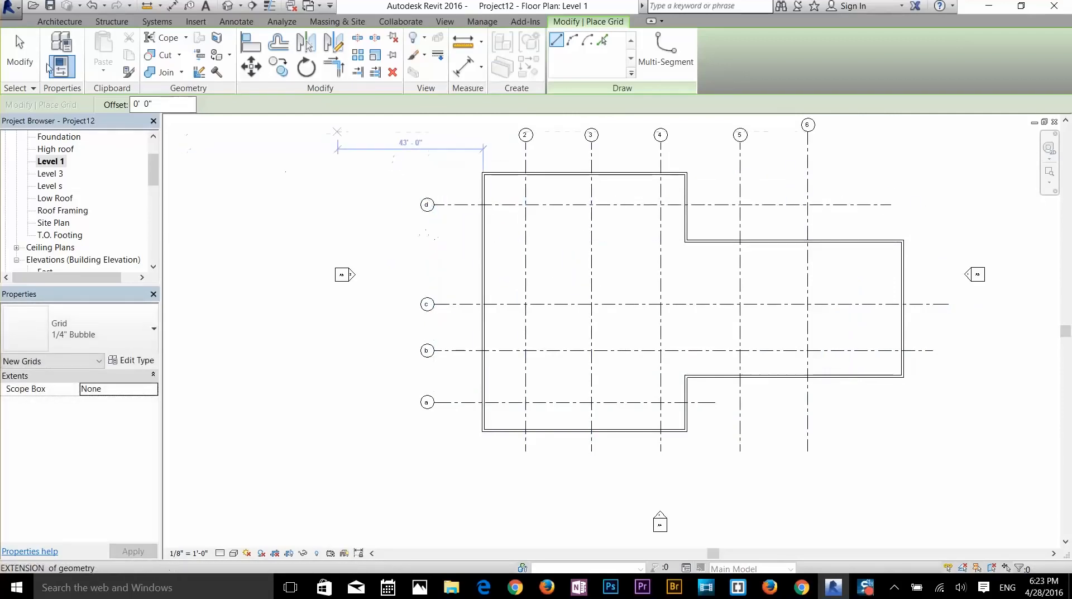
{"action": "left_click", "coordinate": [20, 53]}
{"action": "left_click", "coordinate": [457, 204]}
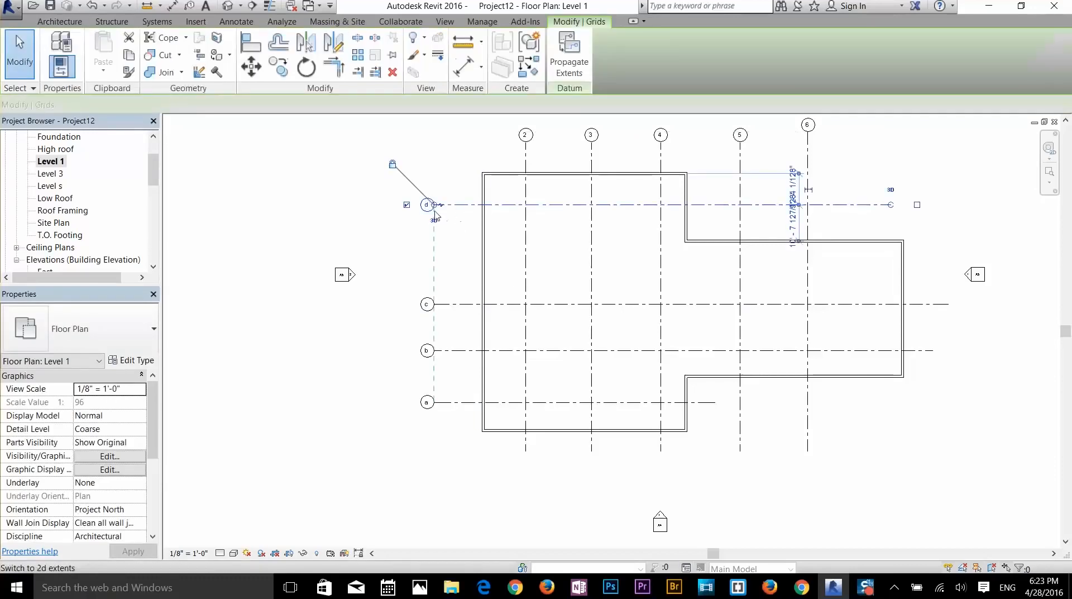
{"action": "scroll", "coordinate": [409, 216], "scroll_direction": "up", "scroll_amount": 5}
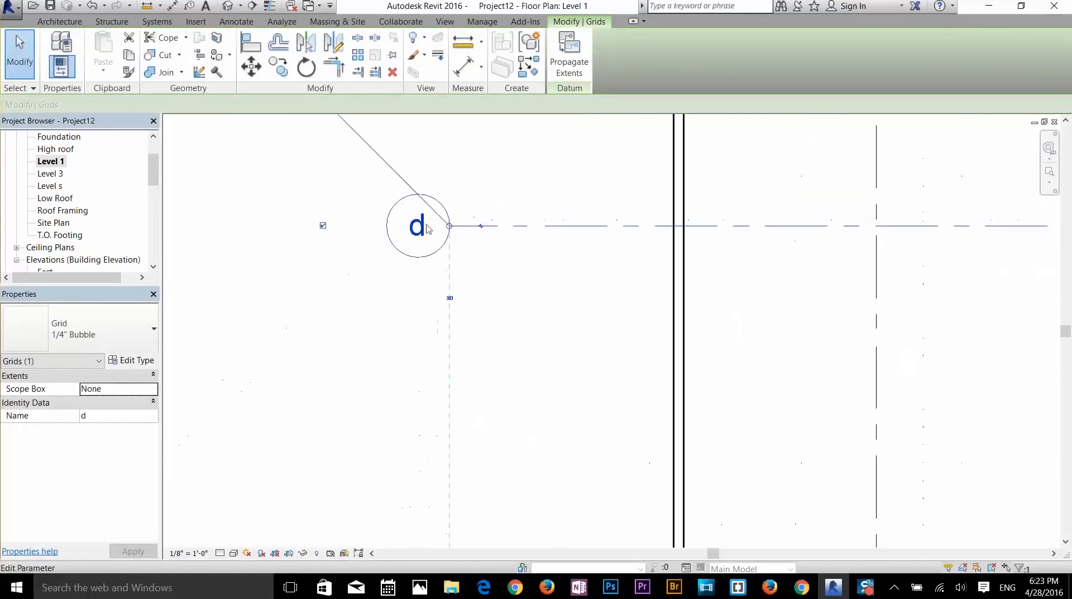
{"action": "scroll", "coordinate": [407, 223], "scroll_direction": "down", "scroll_amount": 2}
{"action": "scroll", "coordinate": [405, 231], "scroll_direction": "up", "scroll_amount": 1}
{"action": "scroll", "coordinate": [406, 231], "scroll_direction": "up", "scroll_amount": 3}
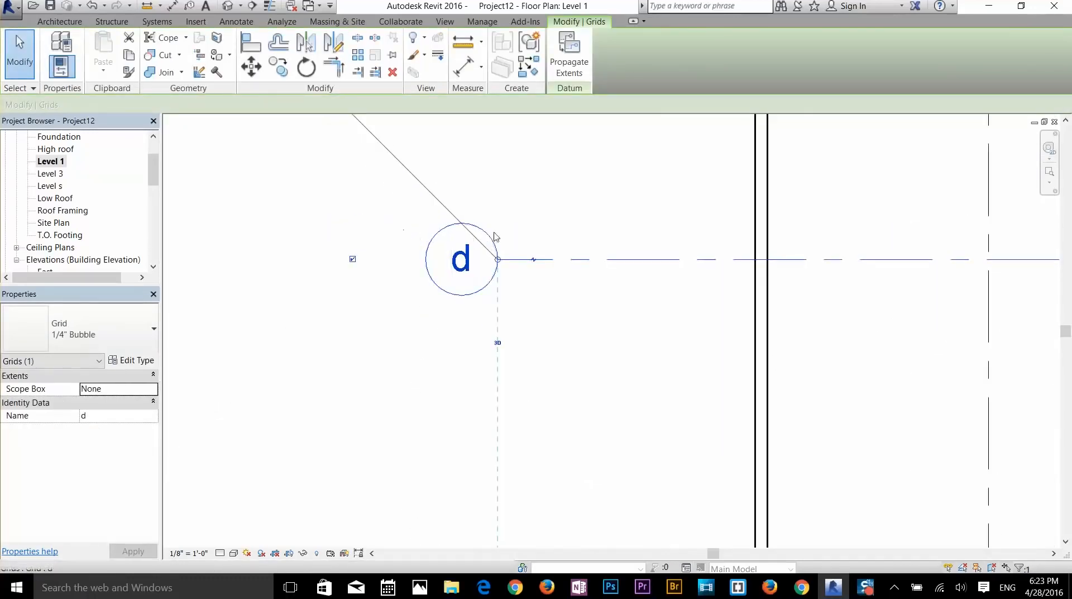
{"action": "left_click", "coordinate": [352, 259]}
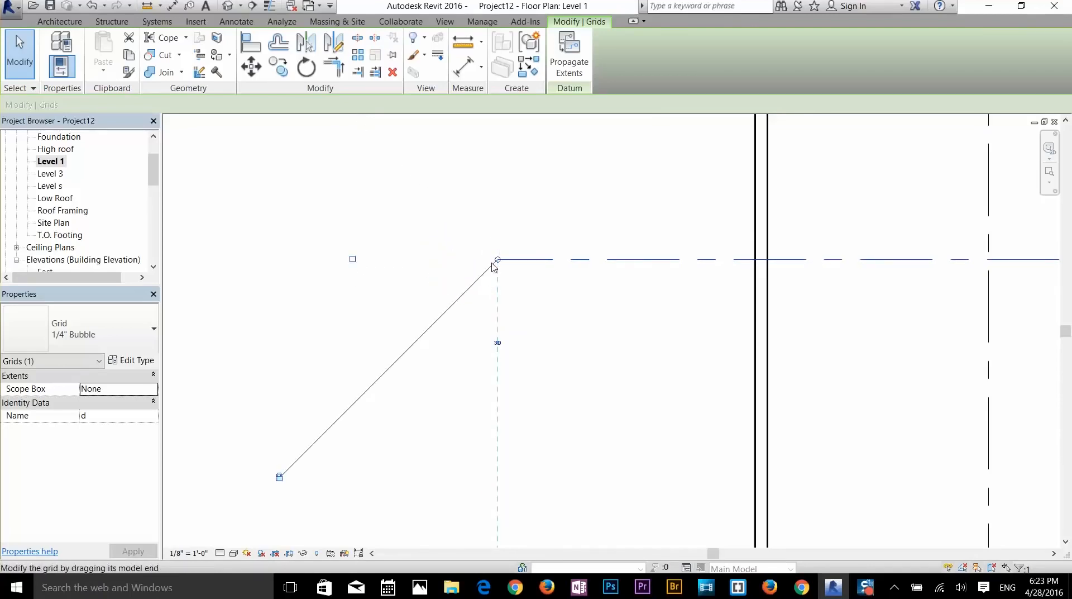
{"action": "left_click", "coordinate": [352, 259]}
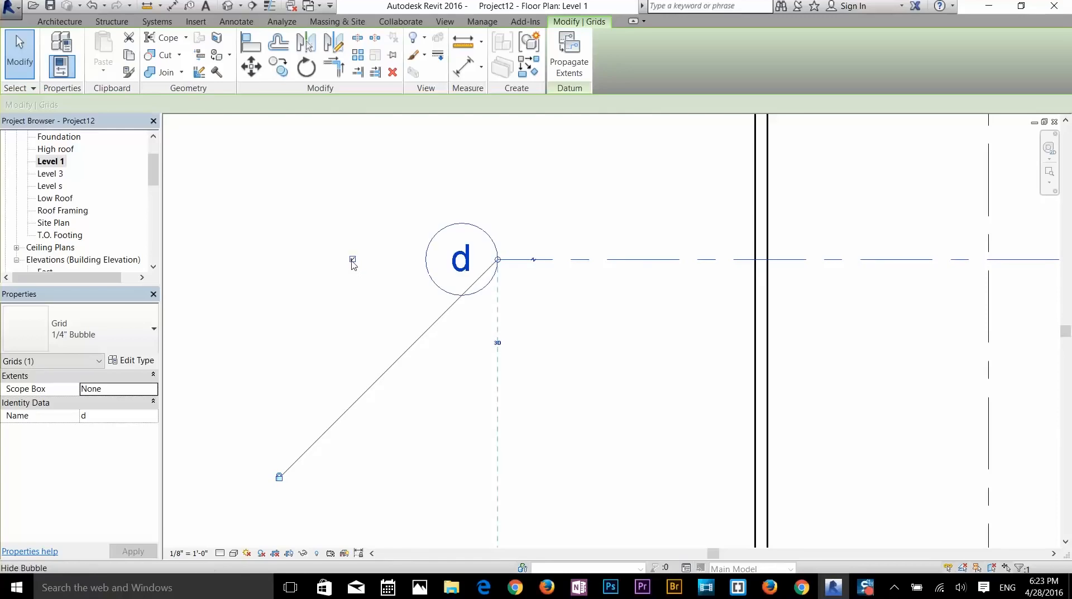
{"action": "scroll", "coordinate": [535, 277], "scroll_direction": "down", "scroll_amount": 5}
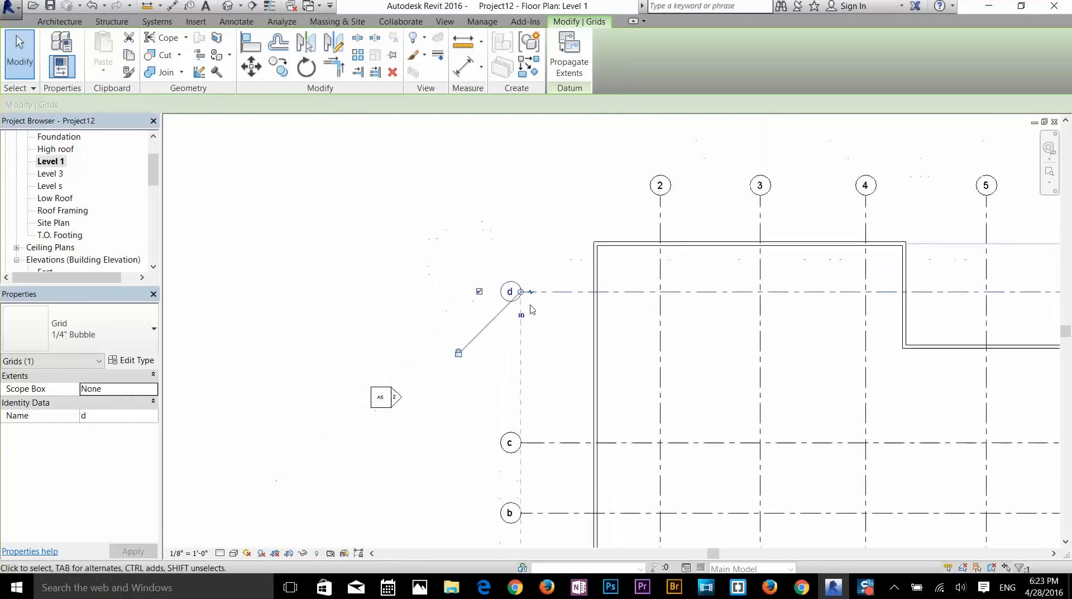
{"action": "scroll", "coordinate": [701, 323], "scroll_direction": "up", "scroll_amount": 2}
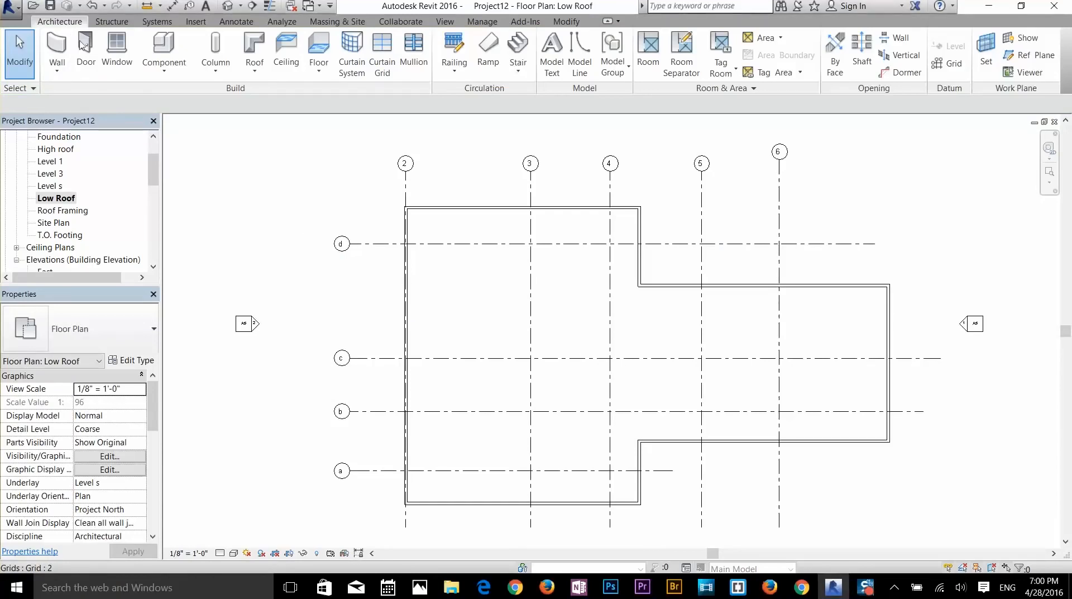
- Try Structural Column from the Column dropdown, then reopen it to see both column kinds
{"action": "left_click", "coordinate": [215, 71]}
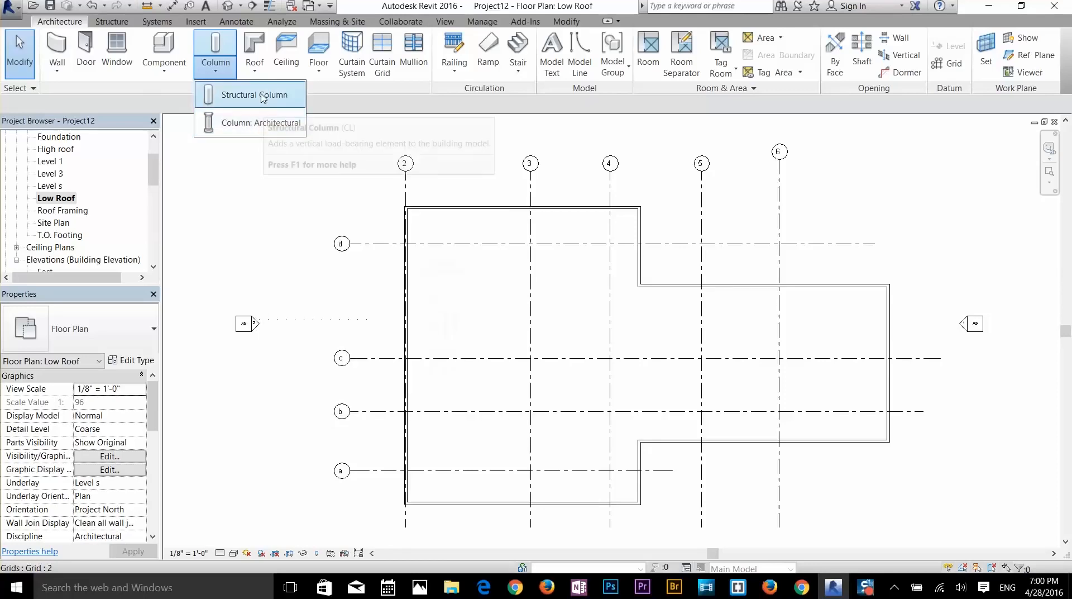
{"action": "left_click", "coordinate": [256, 122]}
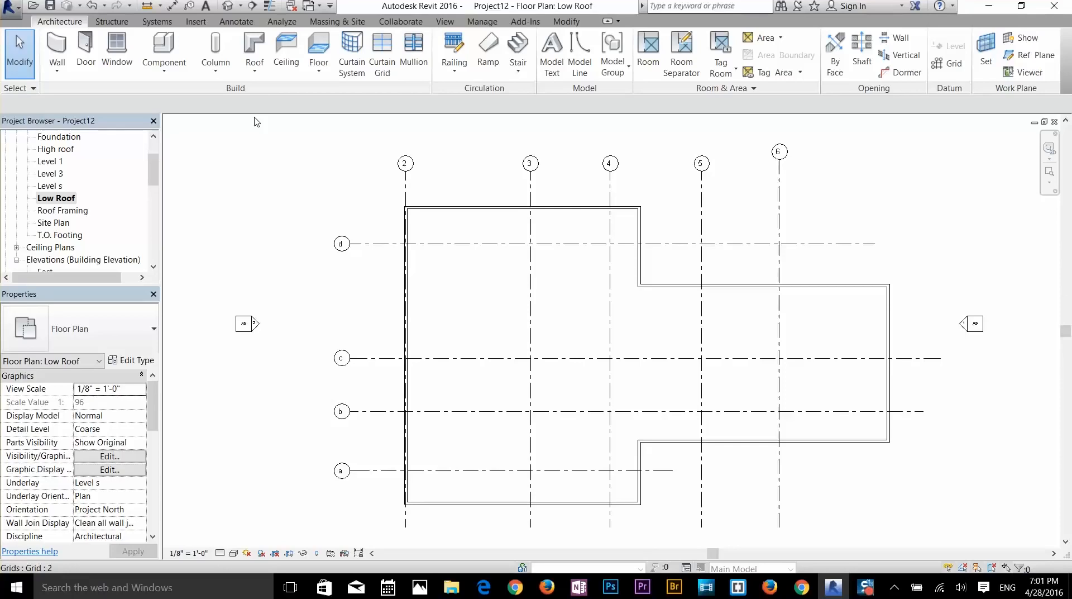
{"action": "left_click", "coordinate": [215, 67]}
- Start an architectural column using the Rectangular Column 24" x 24" type
{"action": "left_click", "coordinate": [230, 123]}
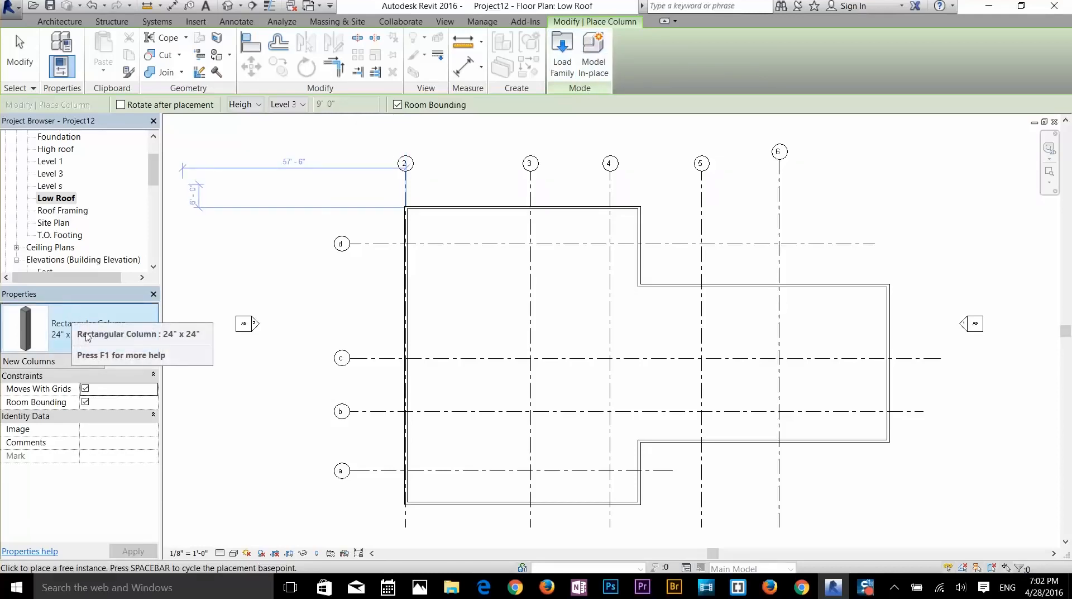
{"action": "left_click", "coordinate": [88, 334]}
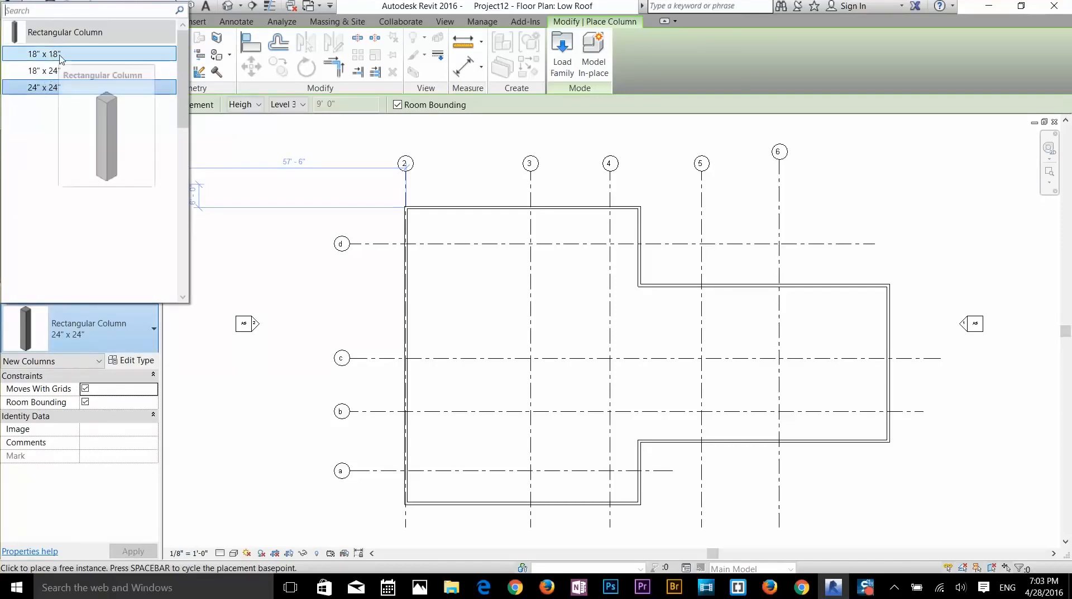
{"action": "mouse_move", "coordinate": [56, 74]}
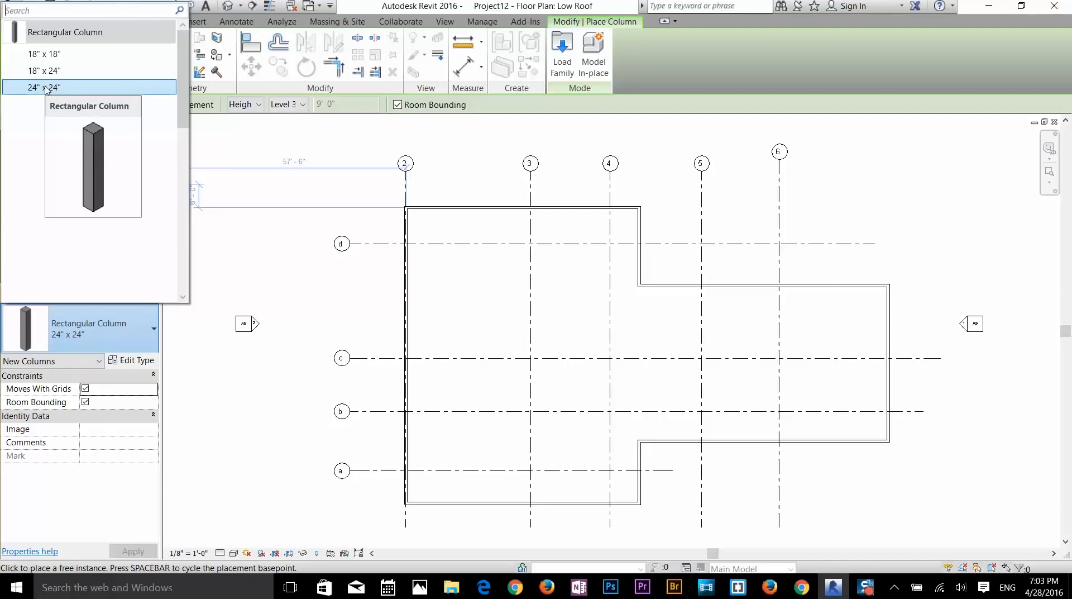
{"action": "left_click", "coordinate": [47, 88]}
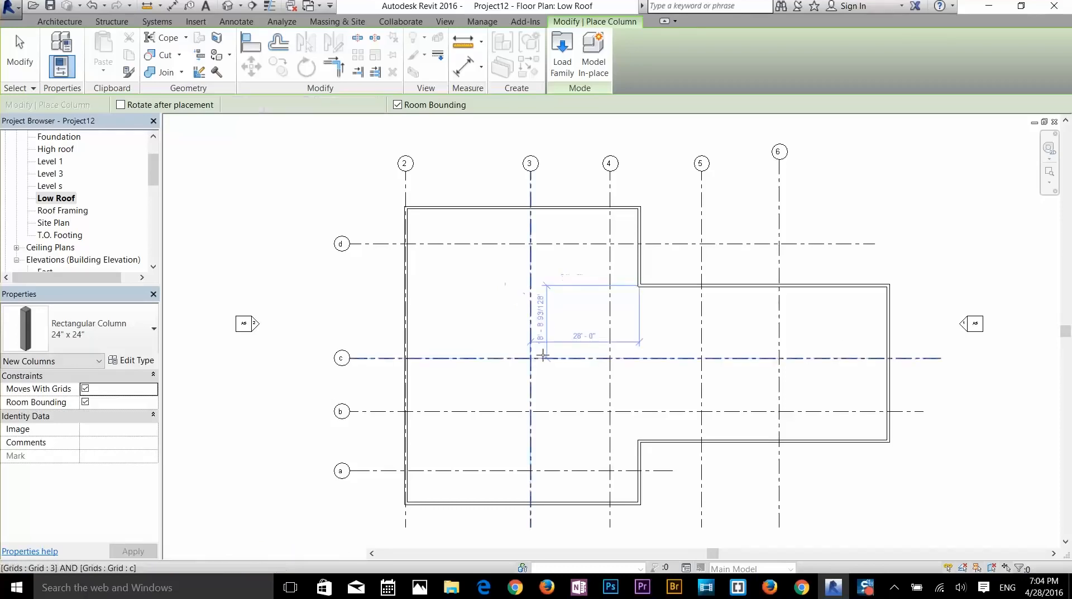
- Place the column at grids 3 and c, then select grid line c
{"action": "left_click", "coordinate": [545, 358]}
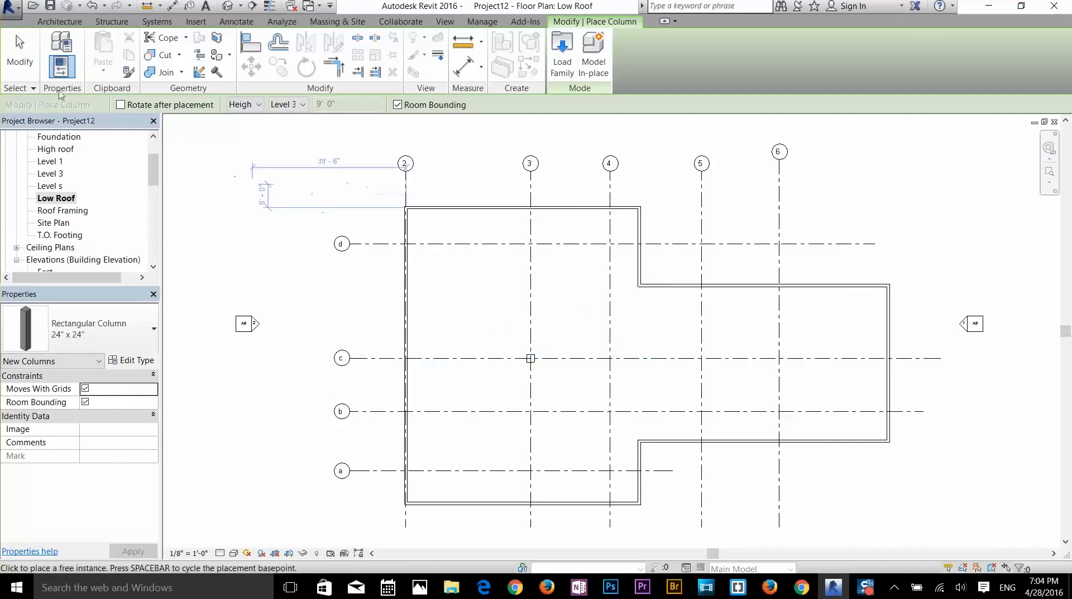
{"action": "left_click", "coordinate": [12, 65]}
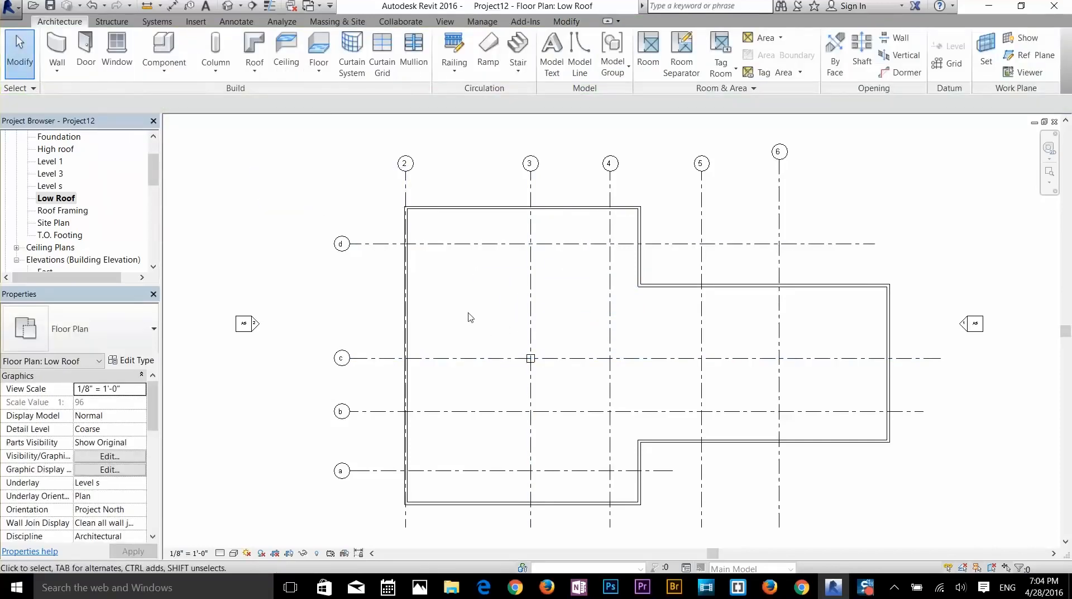
{"action": "left_click", "coordinate": [479, 359]}
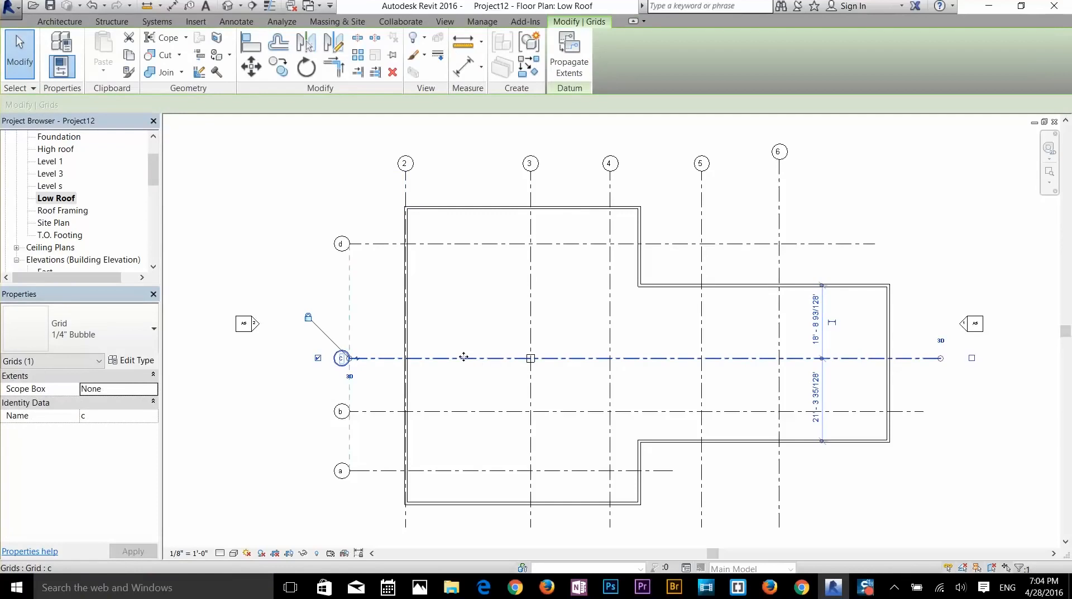
- Drag grid c down until it reads 24'-0" from the upper wall and 18'-0" from the lower
{"action": "left_click_drag", "start_coordinate": [462, 375], "coordinate": [463, 395]}
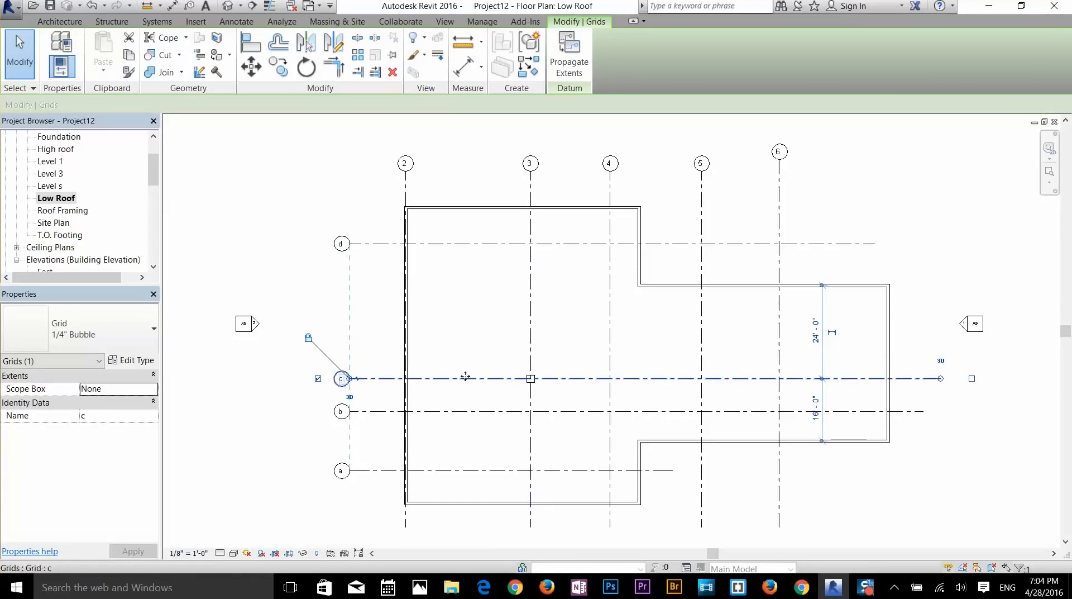
- Uncheck Moves With Grids on the 3/c column, test that grid c moves alone, then delete the column
{"action": "left_click", "coordinate": [530, 379]}
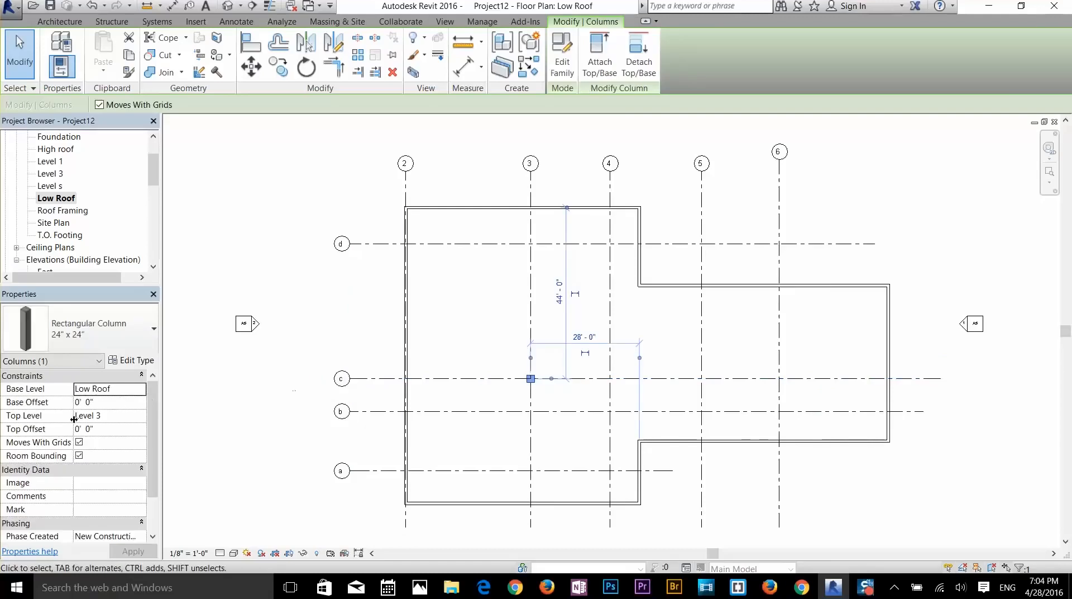
{"action": "scroll", "coordinate": [74, 420], "scroll_direction": "down", "scroll_amount": 3}
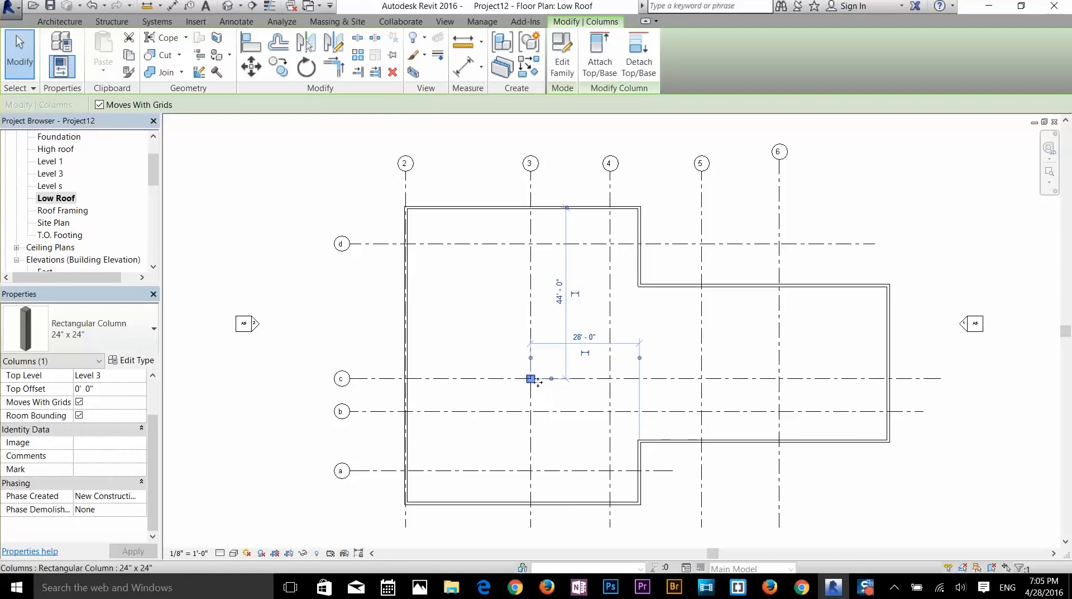
{"action": "left_click", "coordinate": [79, 401]}
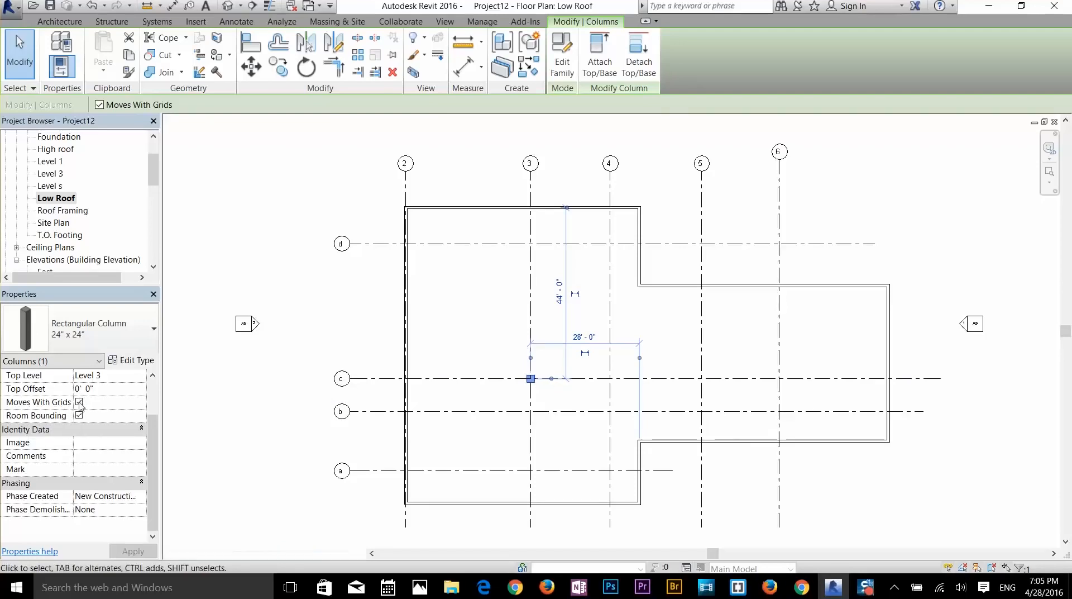
{"action": "left_click", "coordinate": [497, 381]}
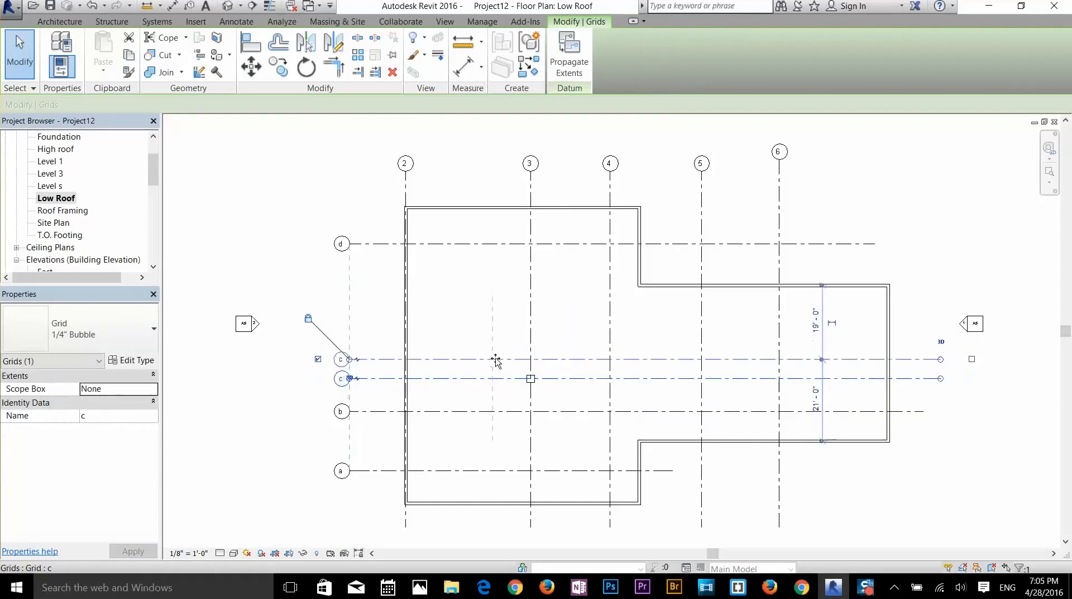
{"action": "left_click", "coordinate": [495, 361]}
{"action": "left_click_drag", "start_coordinate": [493, 359], "coordinate": [559, 398]}
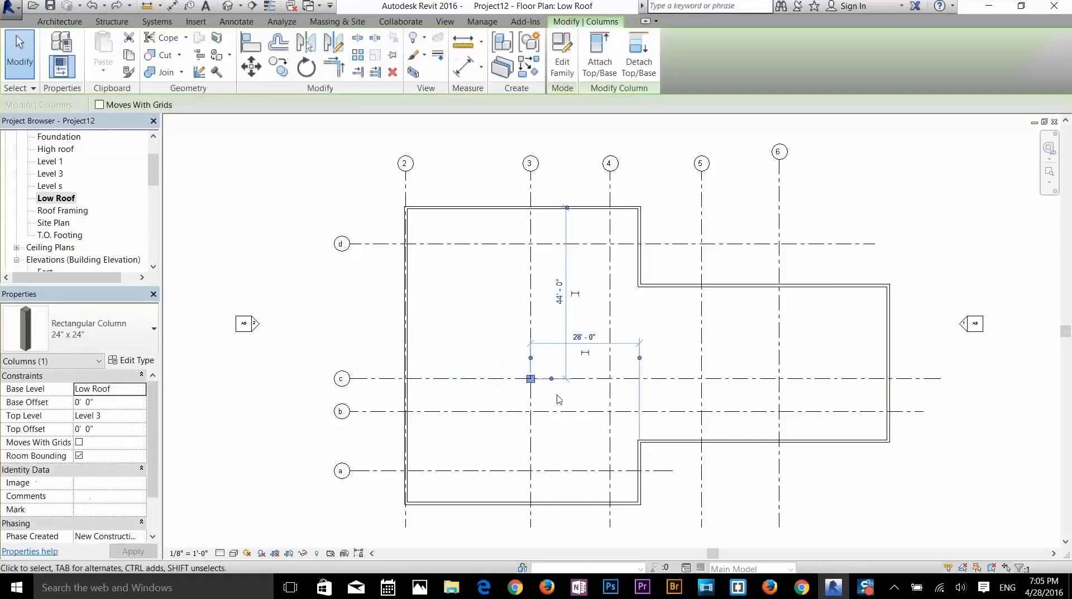
{"action": "key", "text": "Delete"}
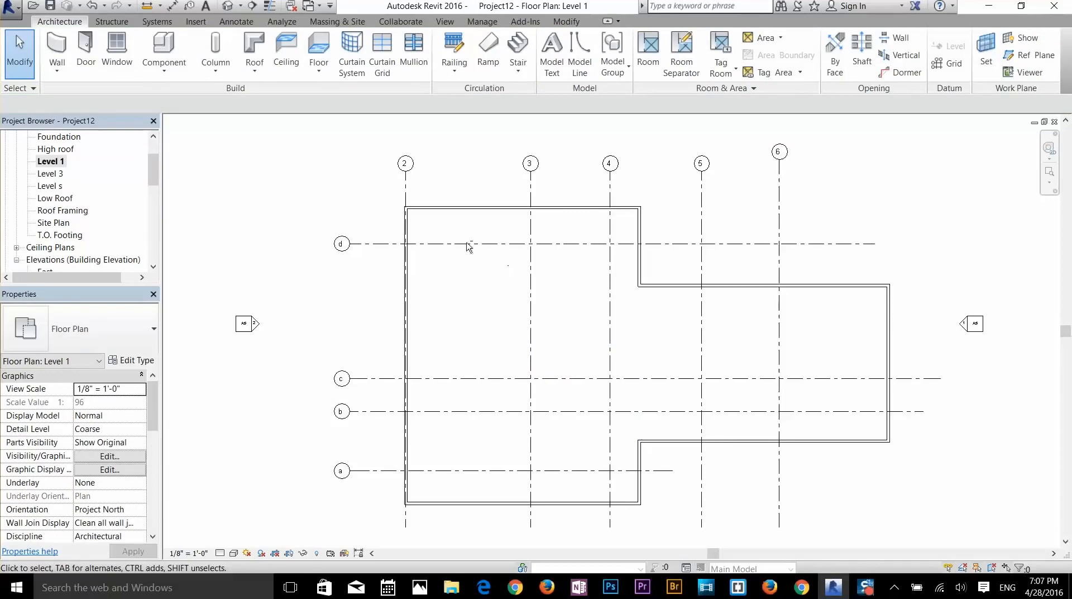
- Start 24" x 24" architectural columns set to Height with an Unconnected 9' 0" top
{"action": "left_click", "coordinate": [217, 70]}
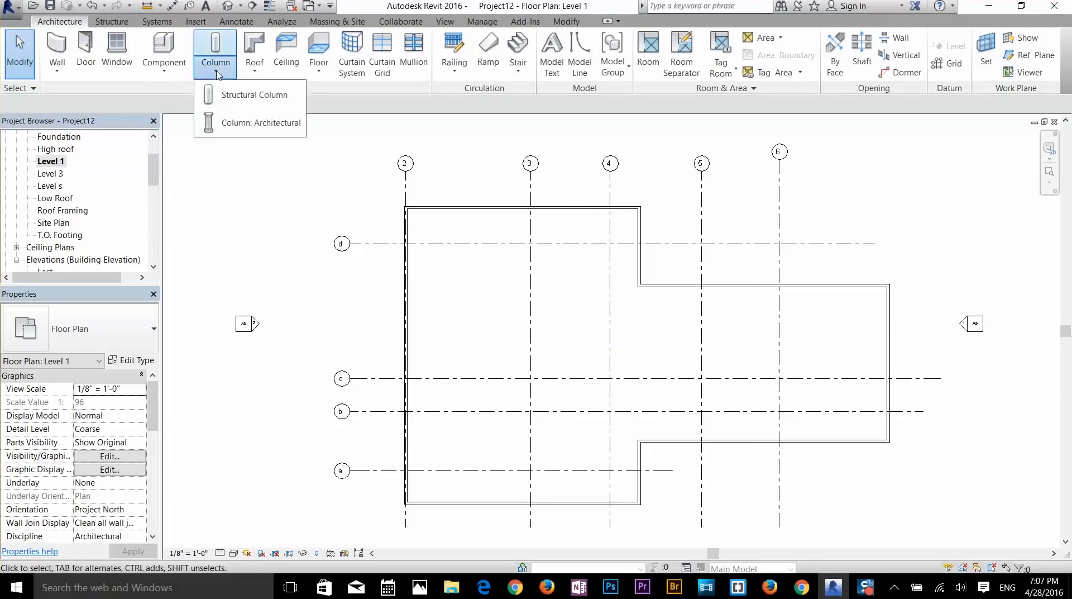
{"action": "left_click", "coordinate": [229, 124]}
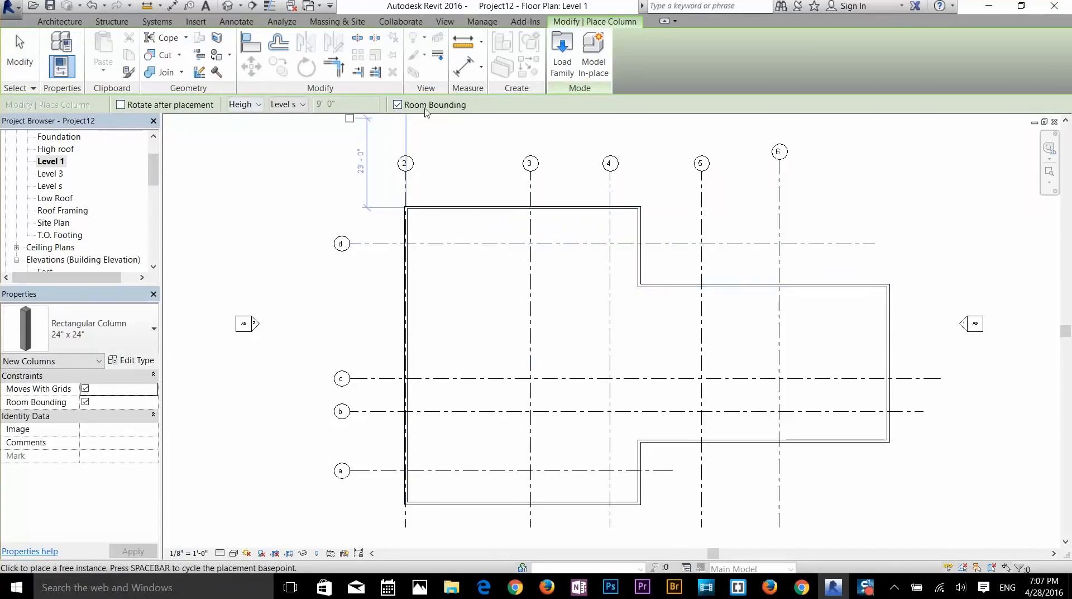
{"action": "left_click", "coordinate": [259, 105]}
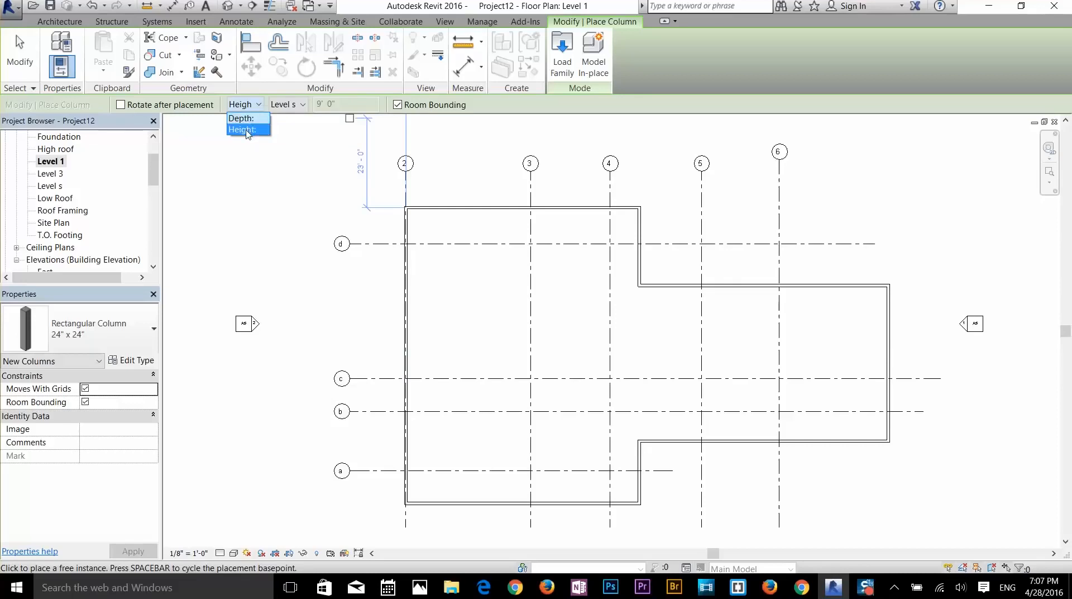
{"action": "left_click", "coordinate": [250, 129]}
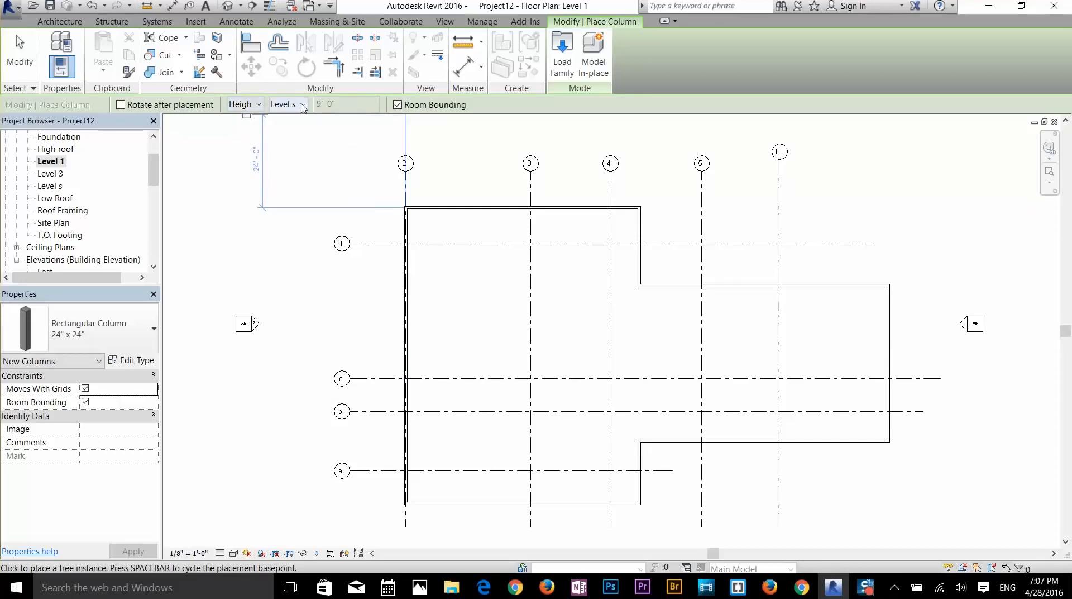
{"action": "left_click", "coordinate": [295, 105]}
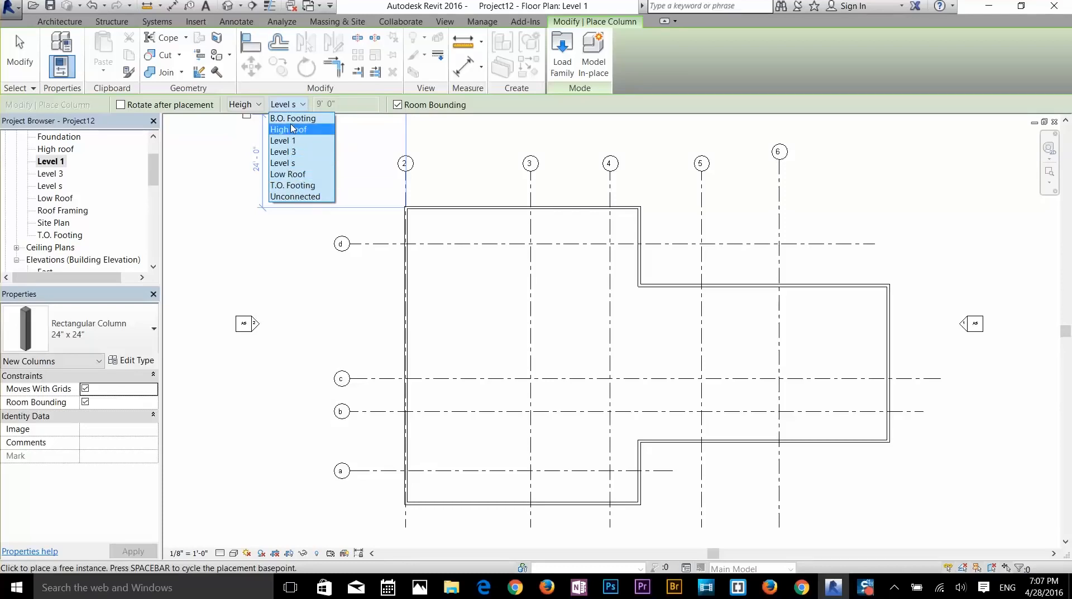
{"action": "left_click", "coordinate": [295, 196]}
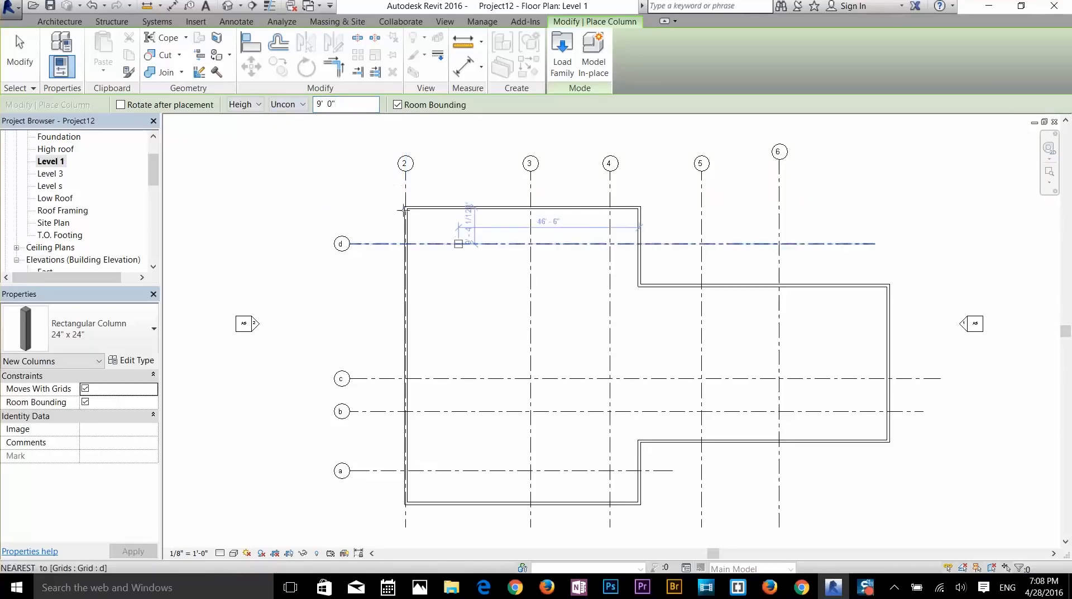
- Place columns at the building's top-left corner and where a grid meets the top wall
{"action": "scroll", "coordinate": [405, 211], "scroll_direction": "up", "scroll_amount": 5}
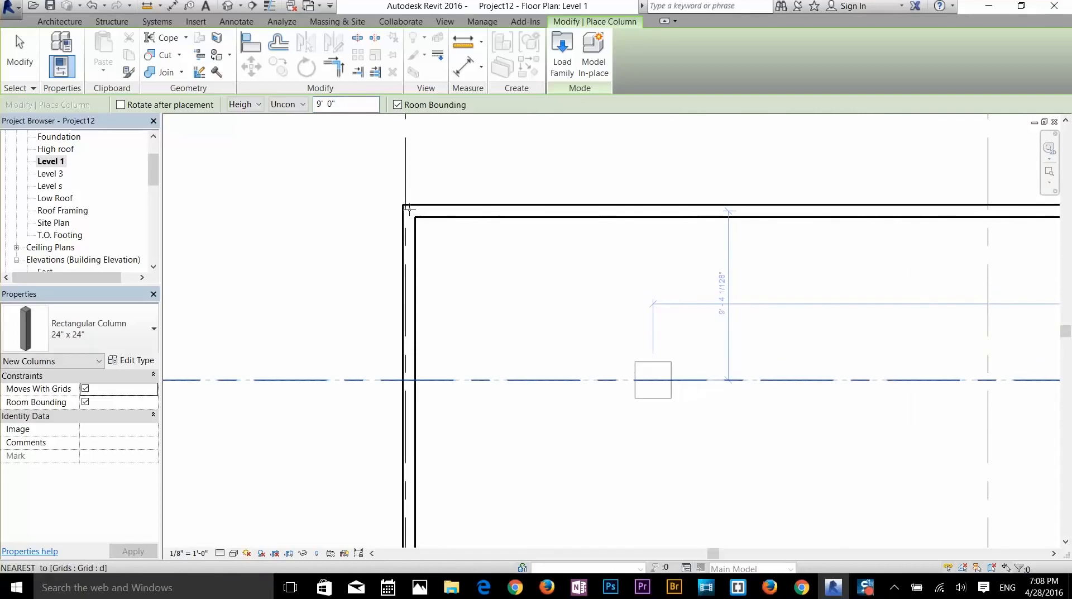
{"action": "left_click", "coordinate": [425, 227]}
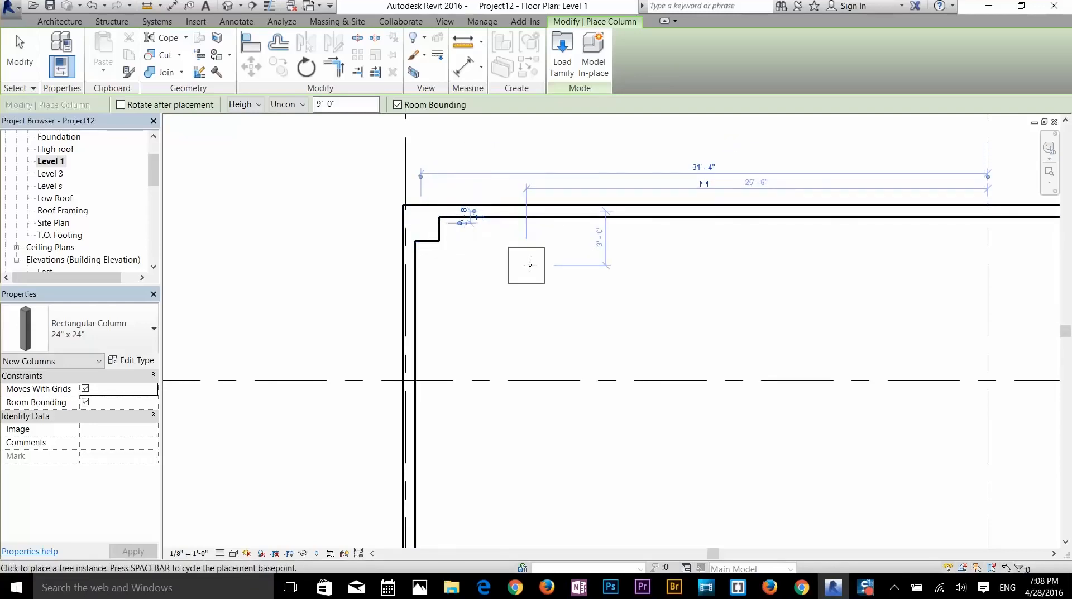
{"action": "scroll", "coordinate": [664, 296], "scroll_direction": "down", "scroll_amount": 2}
{"action": "middle_click_drag", "start_coordinate": [708, 307], "coordinate": [571, 253]}
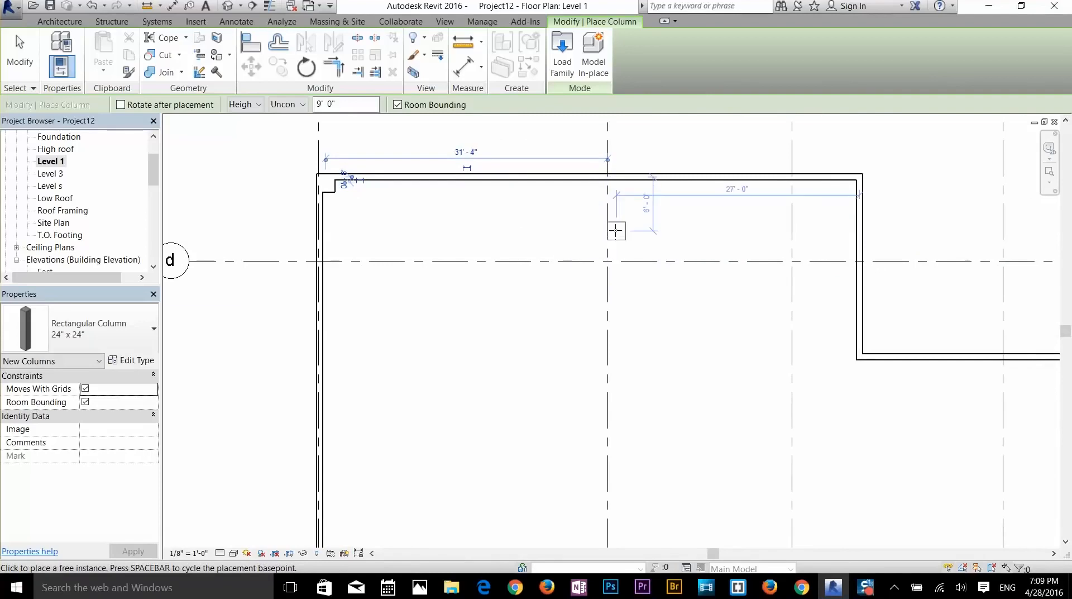
{"action": "scroll", "coordinate": [608, 179], "scroll_direction": "up", "scroll_amount": 2}
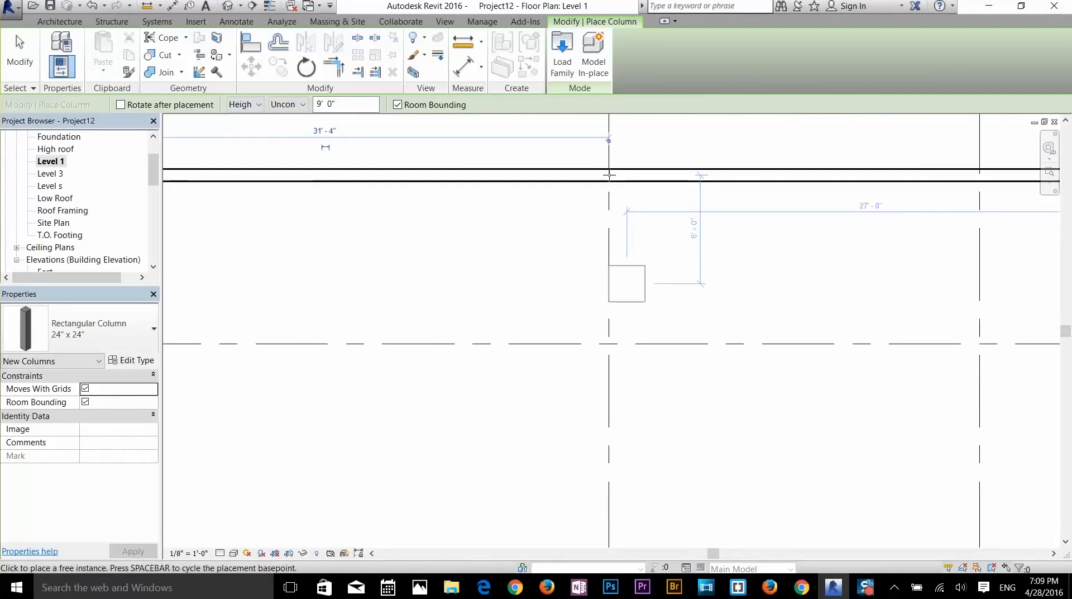
{"action": "left_click", "coordinate": [609, 175]}
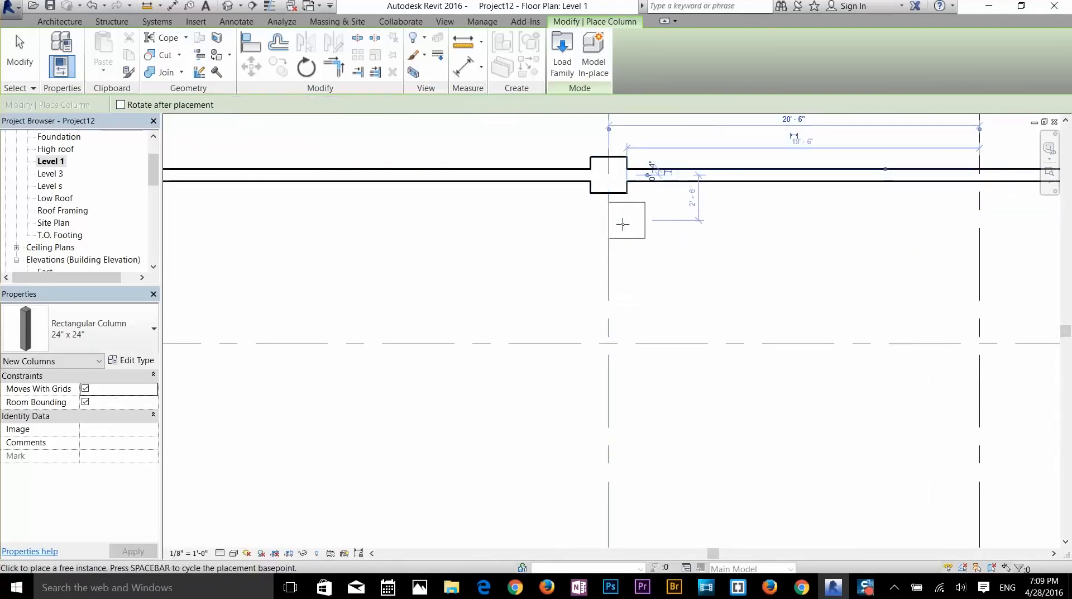
- Place columns at the next wall corner, the lower wall corner and a grid/wall intersection
{"action": "scroll", "coordinate": [623, 224], "scroll_direction": "down", "scroll_amount": 2}
{"action": "middle_click_drag", "start_coordinate": [759, 237], "coordinate": [587, 218]}
{"action": "scroll", "coordinate": [737, 178], "scroll_direction": "up", "scroll_amount": 2}
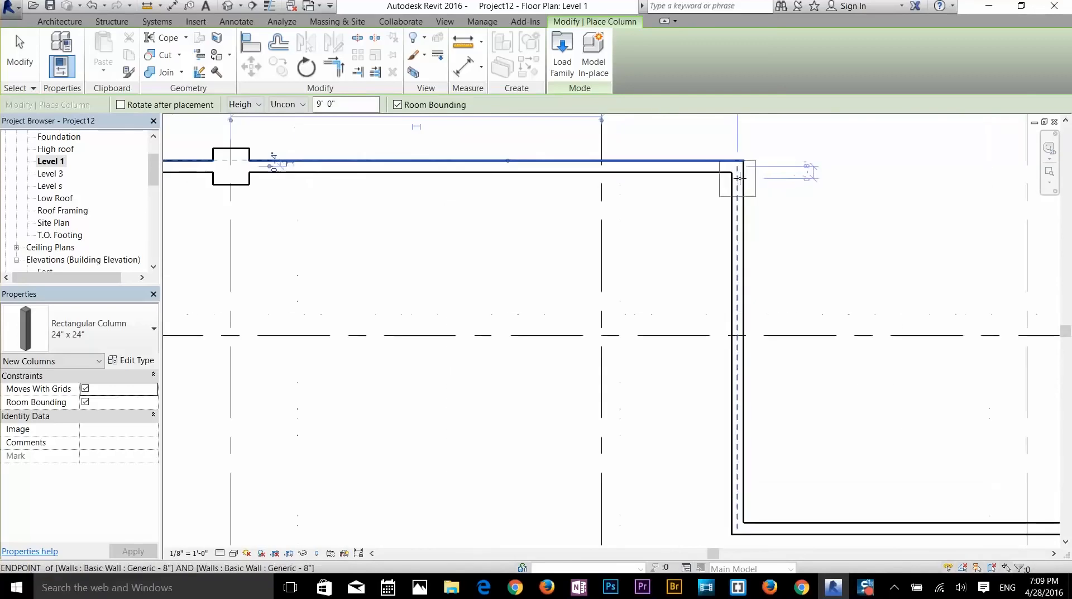
{"action": "left_click", "coordinate": [724, 179]}
{"action": "middle_click_drag", "start_coordinate": [718, 278], "coordinate": [678, 143]}
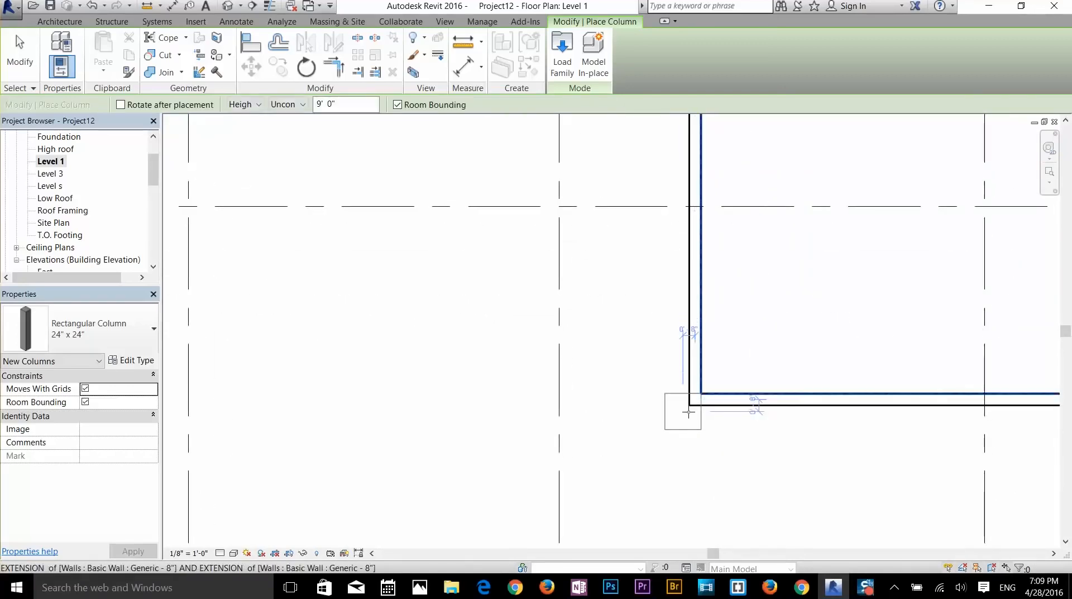
{"action": "left_click", "coordinate": [688, 412]}
{"action": "scroll", "coordinate": [782, 416], "scroll_direction": "down", "scroll_amount": 1}
{"action": "middle_click_drag", "start_coordinate": [782, 416], "coordinate": [512, 278]}
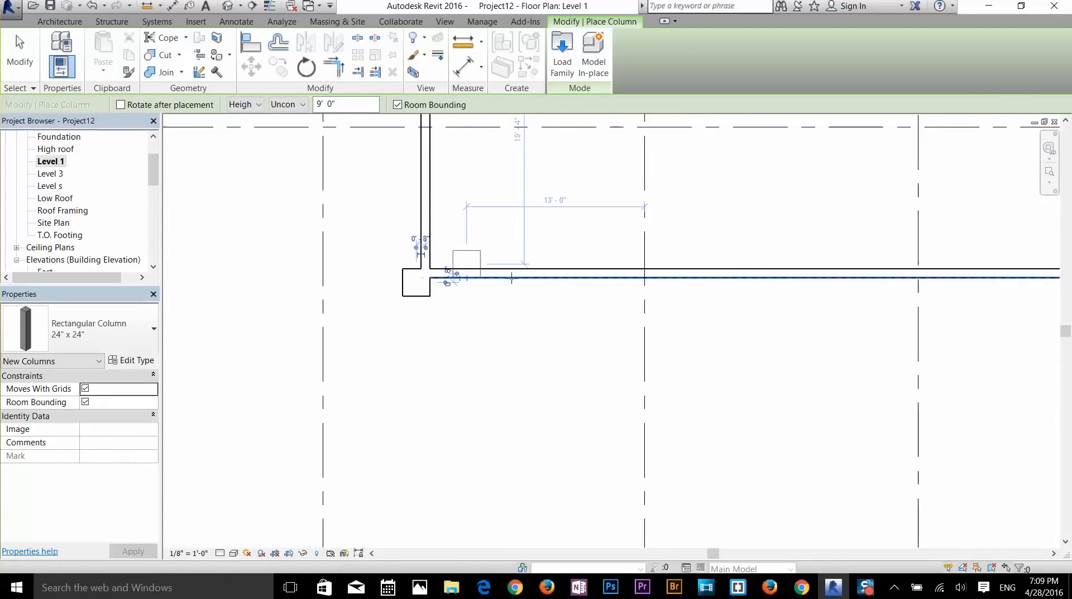
{"action": "left_click", "coordinate": [644, 282]}
{"action": "scroll", "coordinate": [709, 288], "scroll_direction": "down", "scroll_amount": 1}
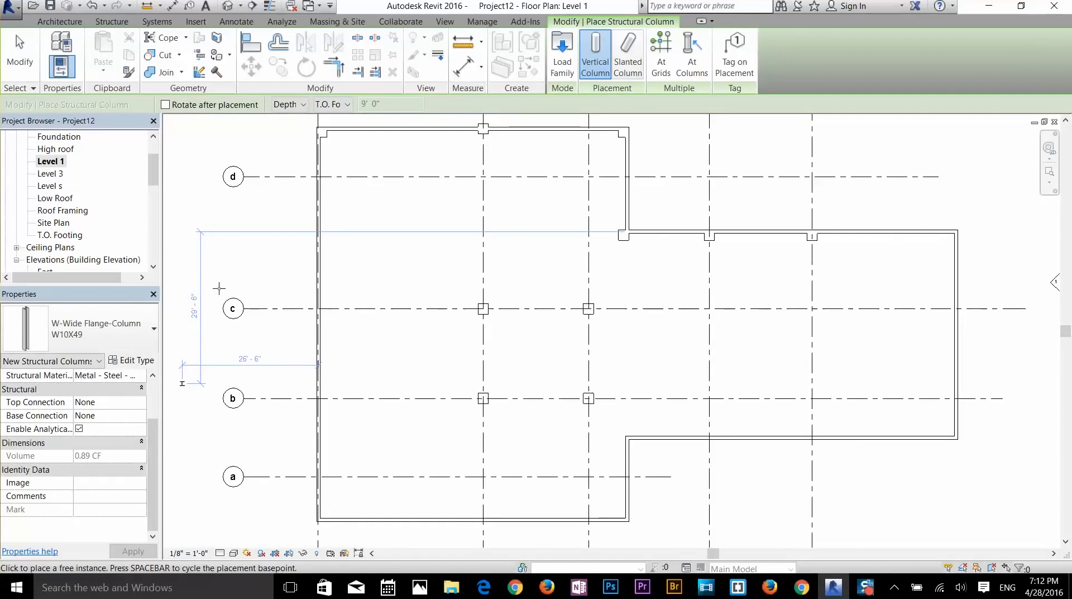
- Start a structural column and choose the W10X49 wide-flange size
{"action": "key", "text": "Escape"}
{"action": "key", "text": "Escape"}
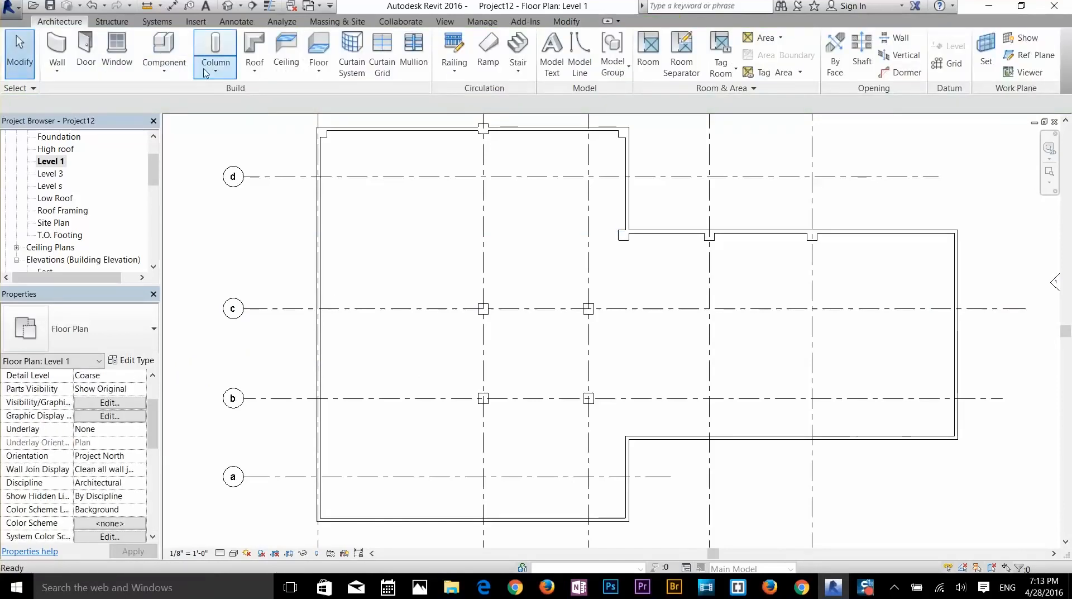
{"action": "left_click", "coordinate": [212, 73]}
{"action": "left_click", "coordinate": [252, 95]}
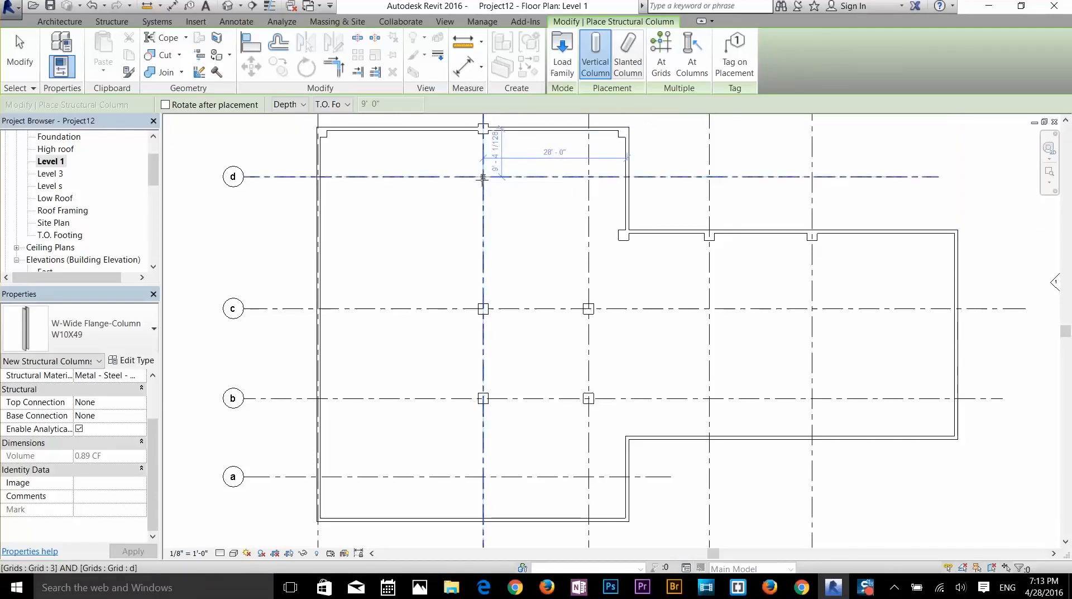
{"action": "left_click", "coordinate": [80, 329]}
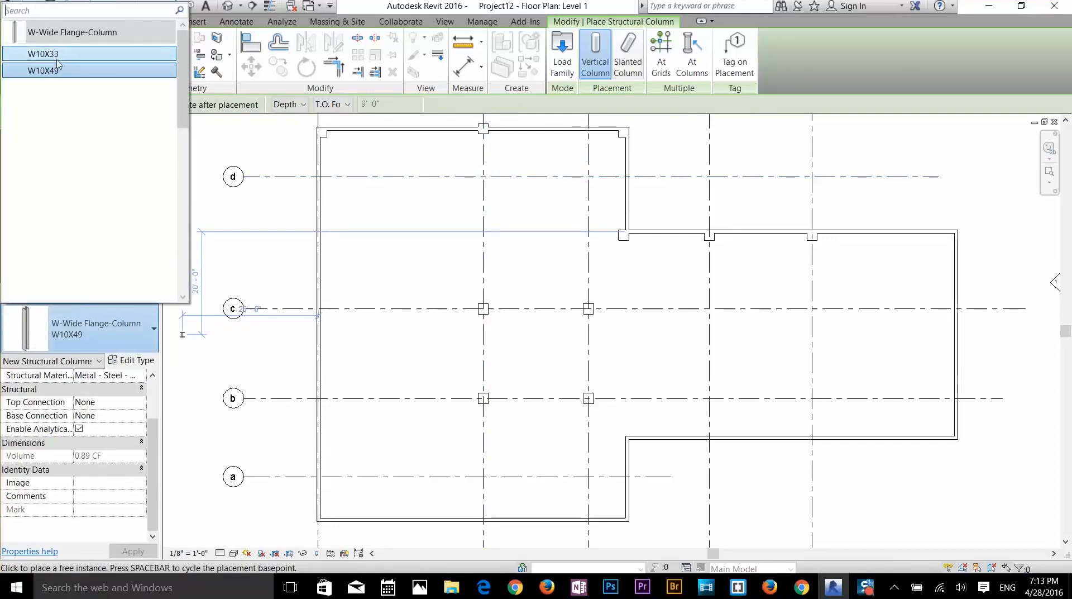
{"action": "left_click", "coordinate": [78, 346]}
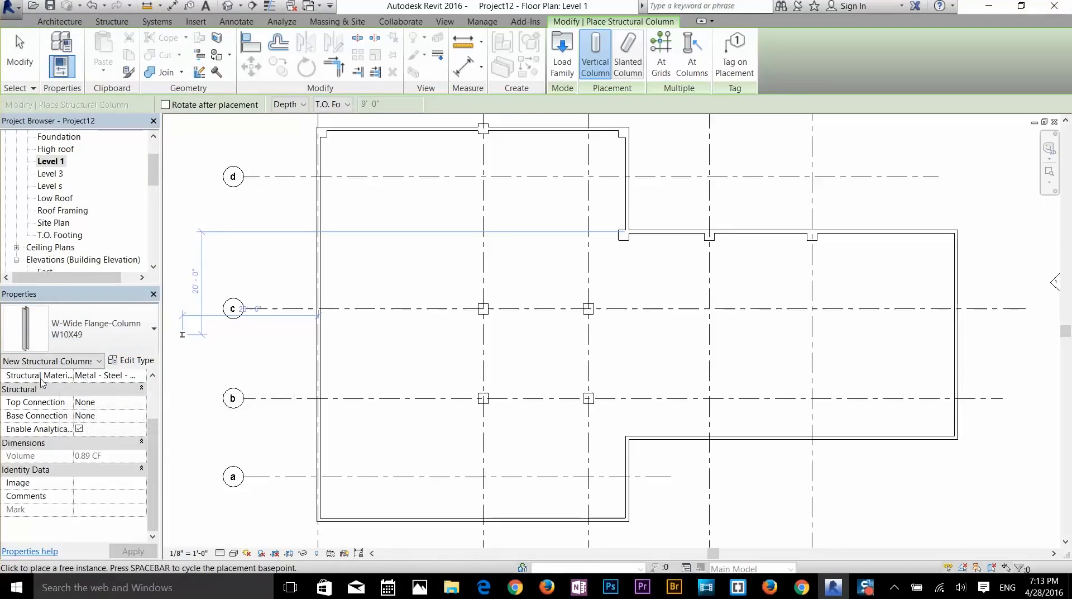
- Check in the Material Browser that W10X49's structural material is steel, then exit column placement
{"action": "left_click", "coordinate": [97, 377]}
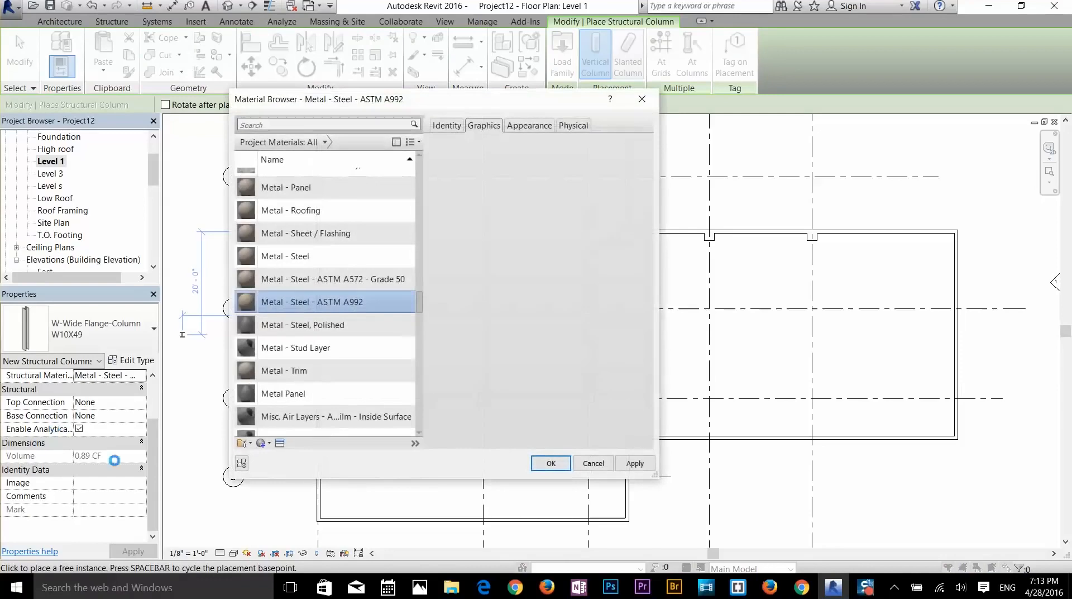
{"action": "key", "text": "Escape"}
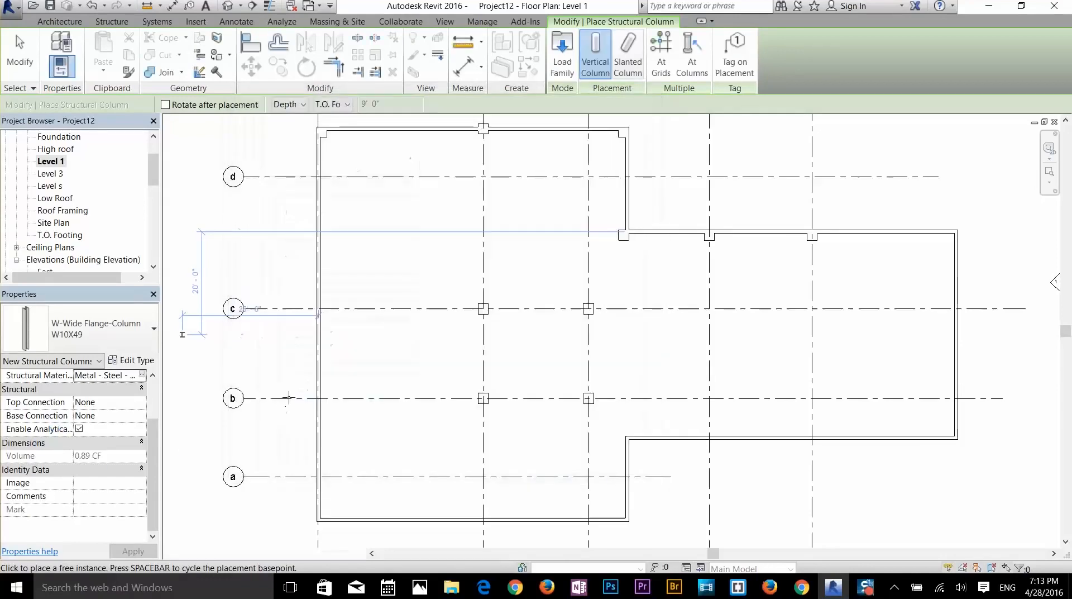
{"action": "scroll", "coordinate": [324, 274], "scroll_direction": "down", "scroll_amount": 2}
{"action": "scroll", "coordinate": [402, 307], "scroll_direction": "up", "scroll_amount": 3}
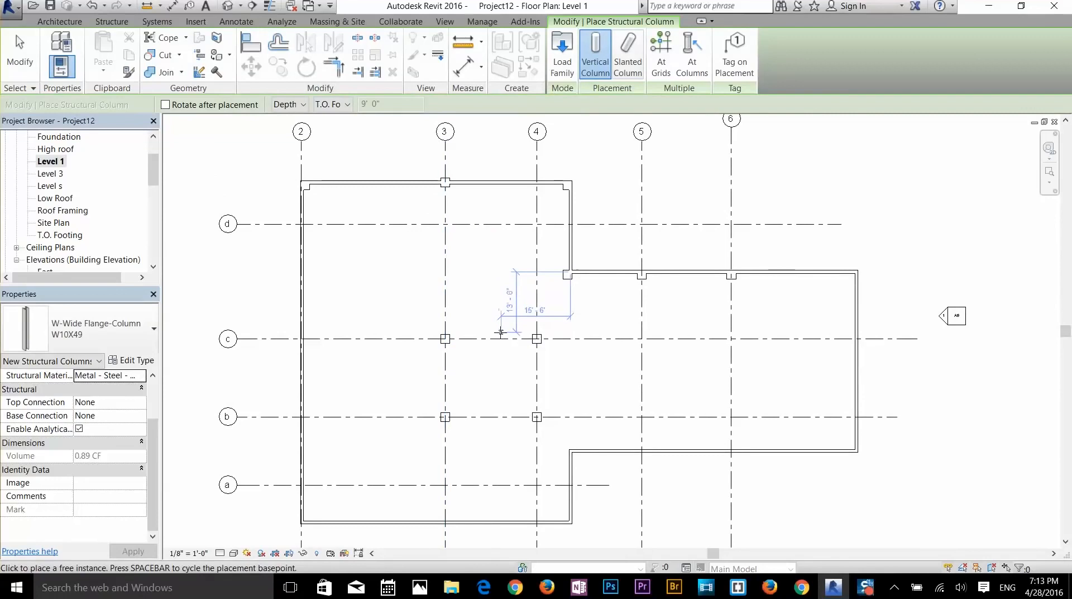
{"action": "key", "text": "Escape"}
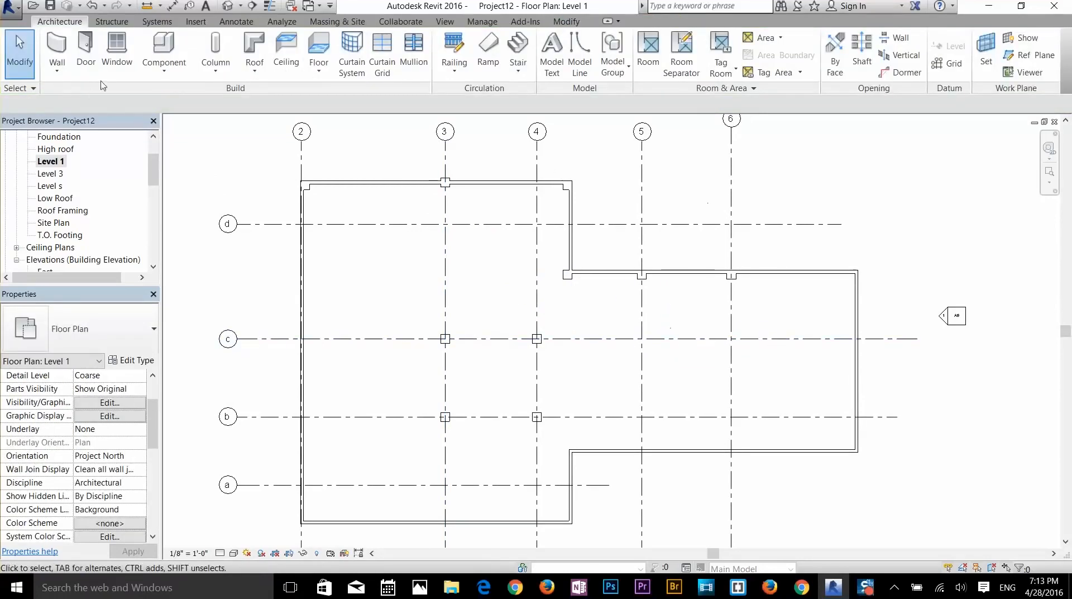
- Begin placing W10X49 structural columns at the architectural columns, then cancel that first attempt
{"action": "left_click", "coordinate": [206, 70]}
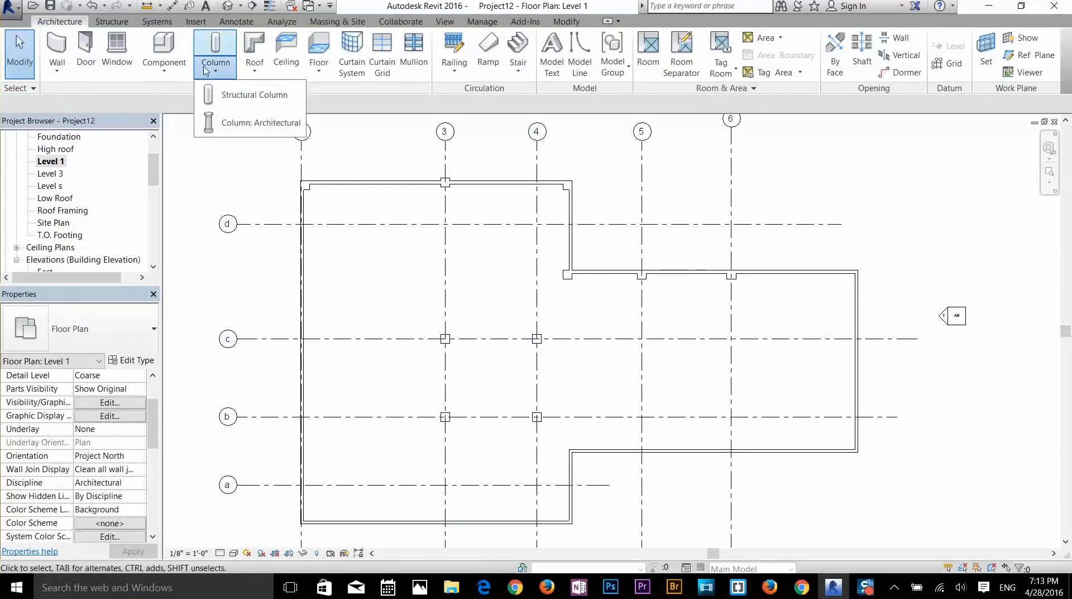
{"action": "left_click", "coordinate": [237, 95]}
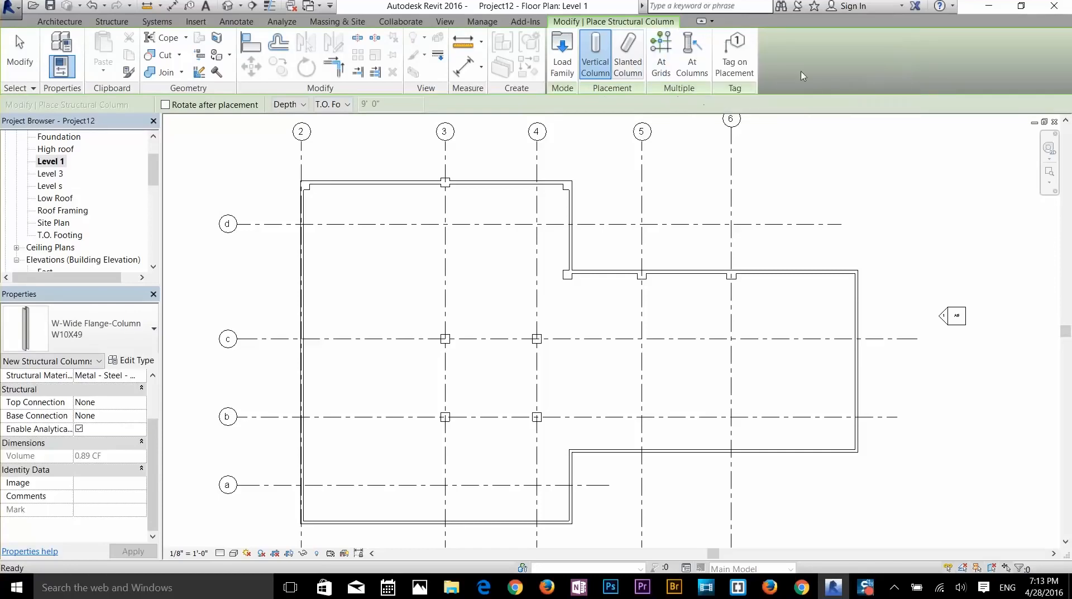
{"action": "left_click", "coordinate": [692, 56]}
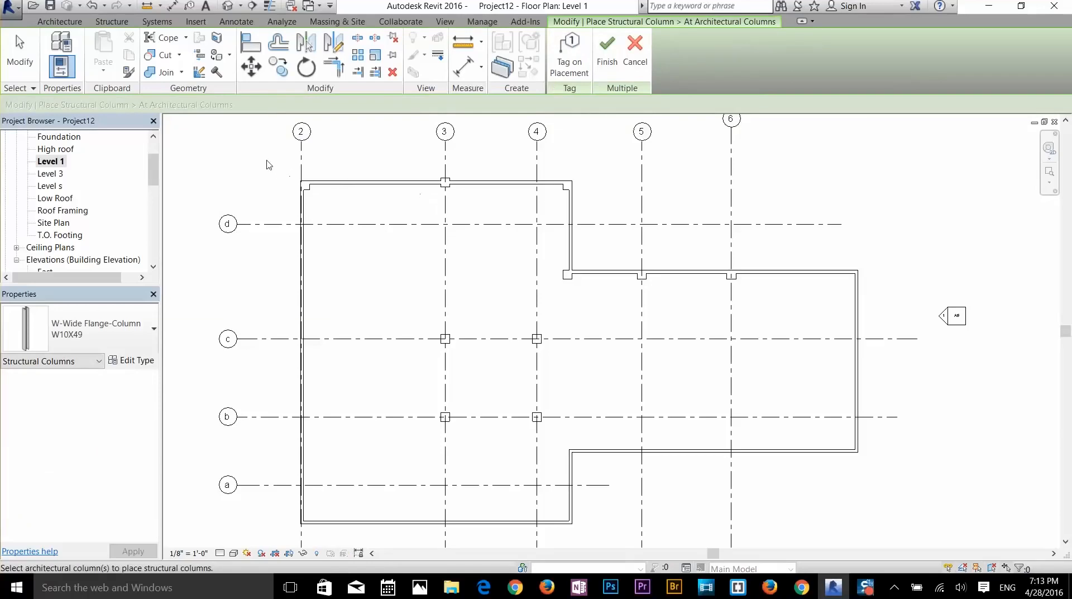
{"action": "left_click_drag", "start_coordinate": [267, 161], "coordinate": [903, 527]}
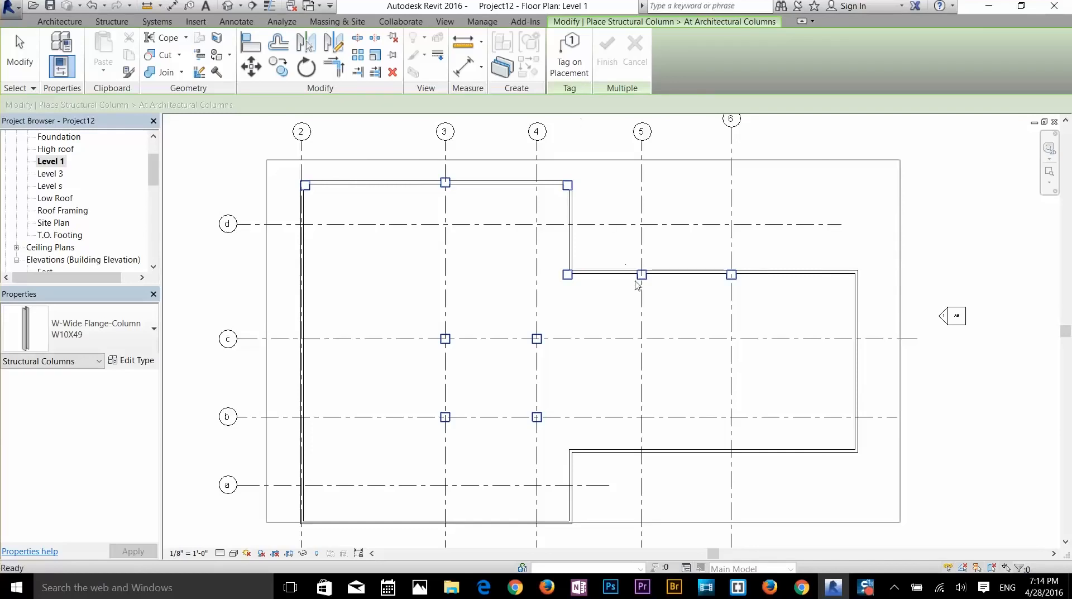
{"action": "key", "text": "Escape"}
{"action": "key", "text": "Escape"}
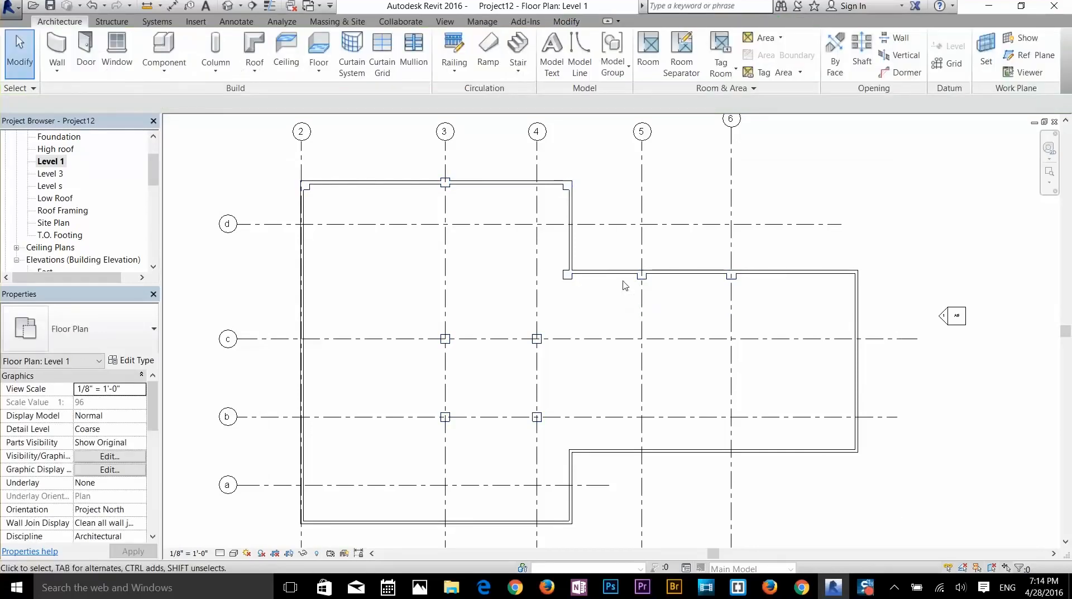
- Window-select every architectural column on Level 1 and finish placing W10X49 structural columns inside them
{"action": "left_click", "coordinate": [215, 66]}
{"action": "left_click", "coordinate": [241, 96]}
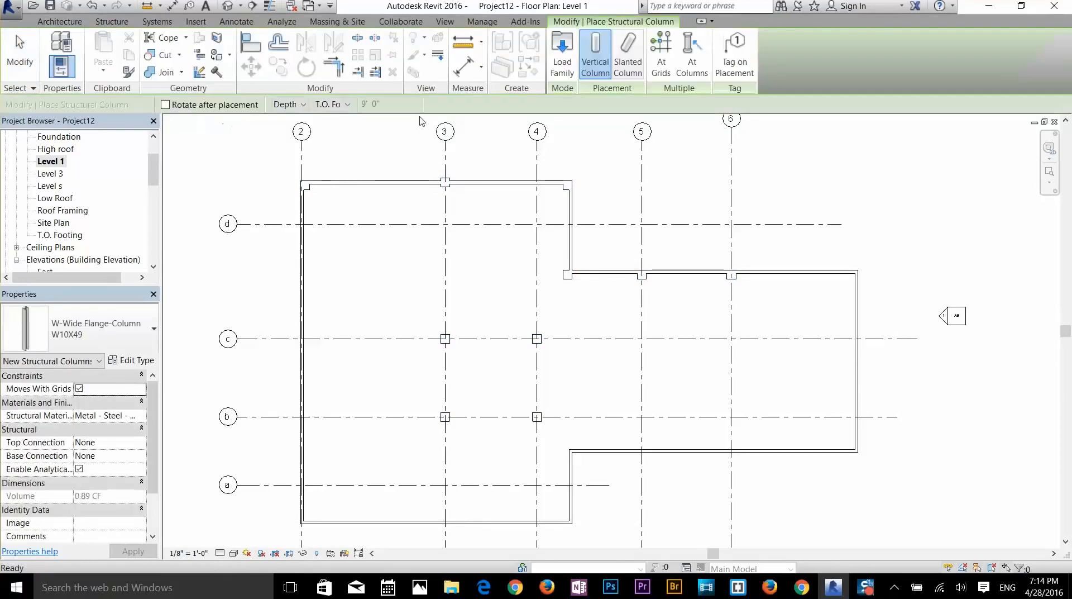
{"action": "left_click", "coordinate": [692, 83]}
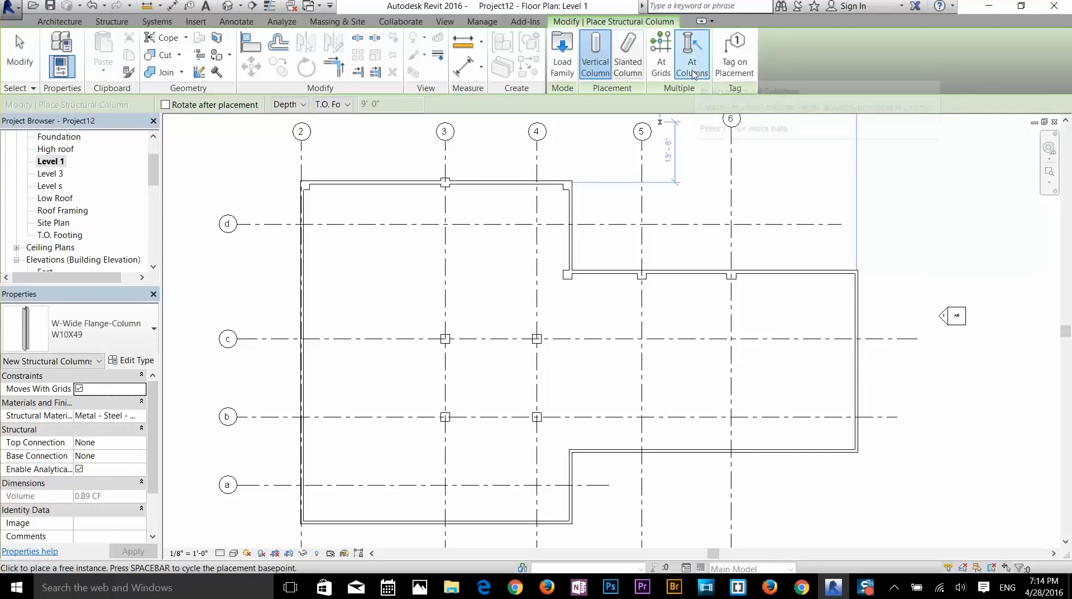
{"action": "left_click_drag", "start_coordinate": [241, 159], "coordinate": [906, 528]}
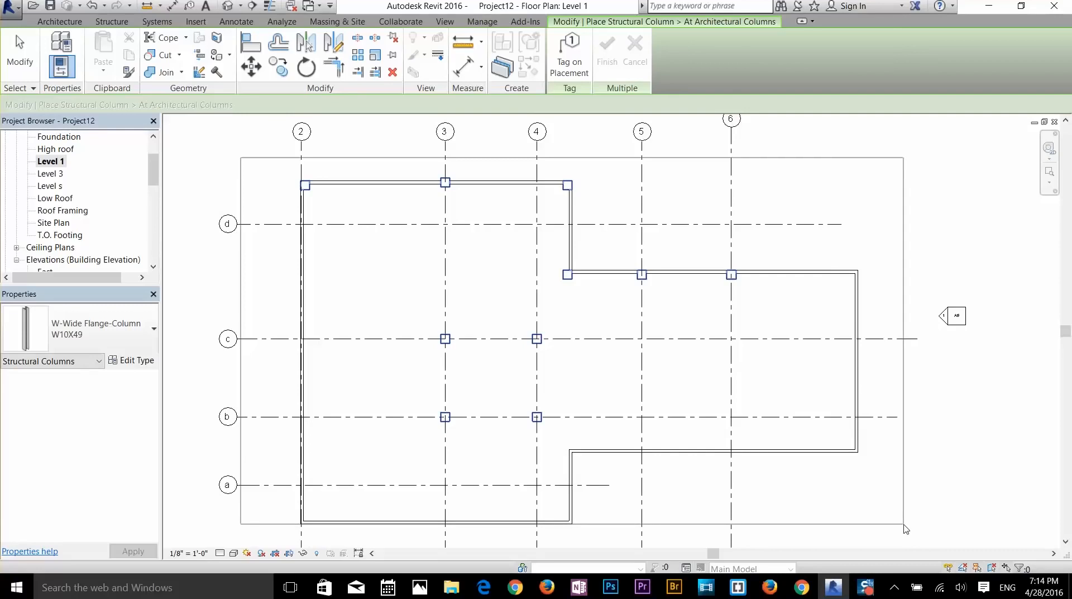
{"action": "left_click_drag", "start_coordinate": [906, 528], "coordinate": [905, 529]}
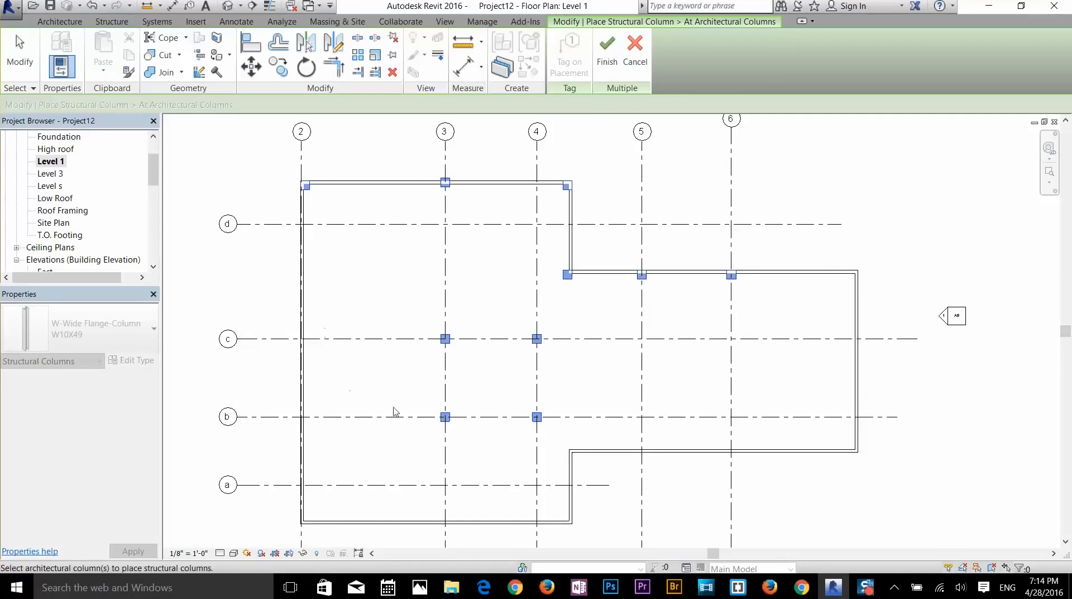
{"action": "left_click", "coordinate": [604, 63]}
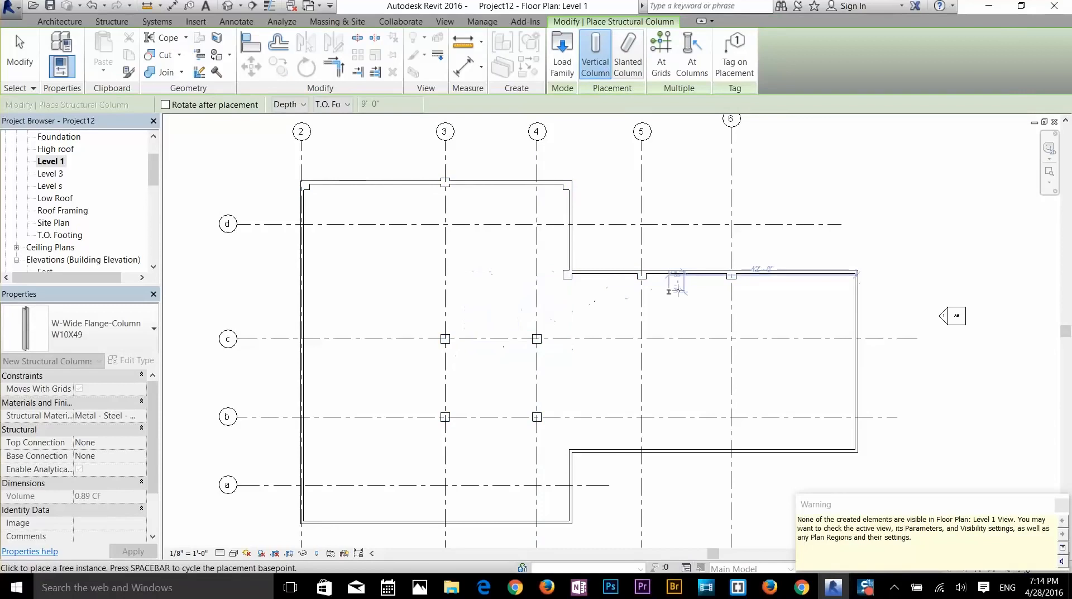
{"action": "key", "text": "Escape"}
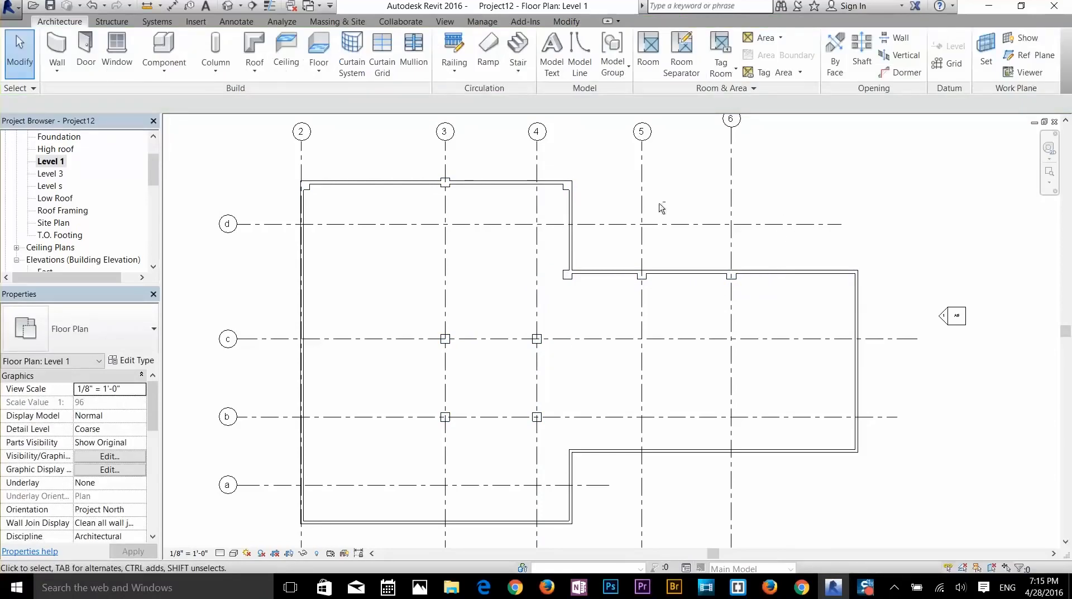
- Place W10X49 structural columns at every grid intersection, then bring up the Foundation floor plan showing them
{"action": "left_click", "coordinate": [216, 65]}
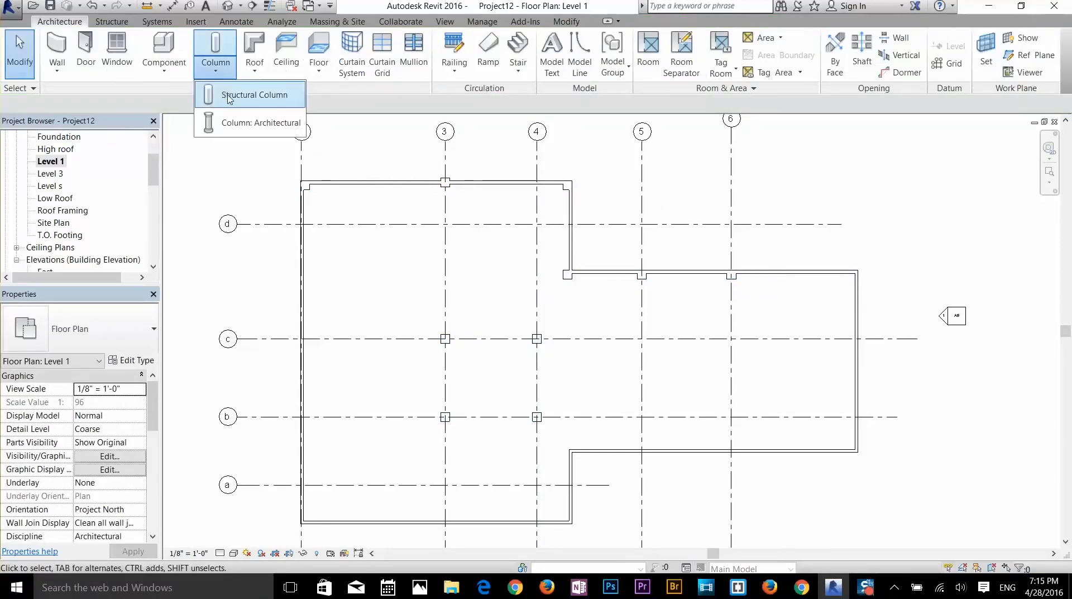
{"action": "left_click", "coordinate": [228, 96]}
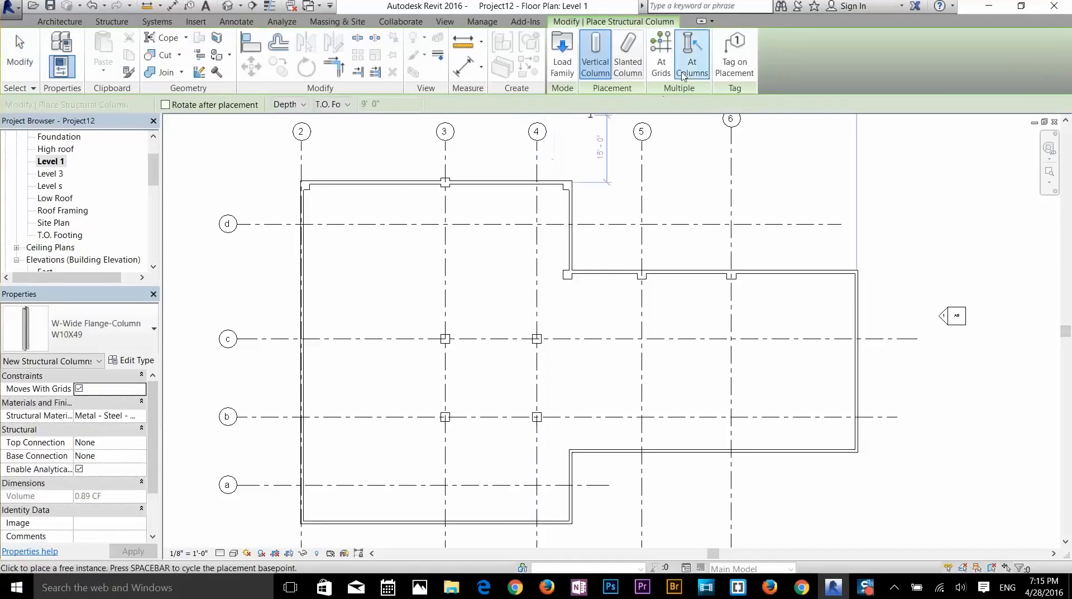
{"action": "left_click", "coordinate": [663, 61]}
{"action": "left_click_drag", "start_coordinate": [931, 156], "coordinate": [281, 523]}
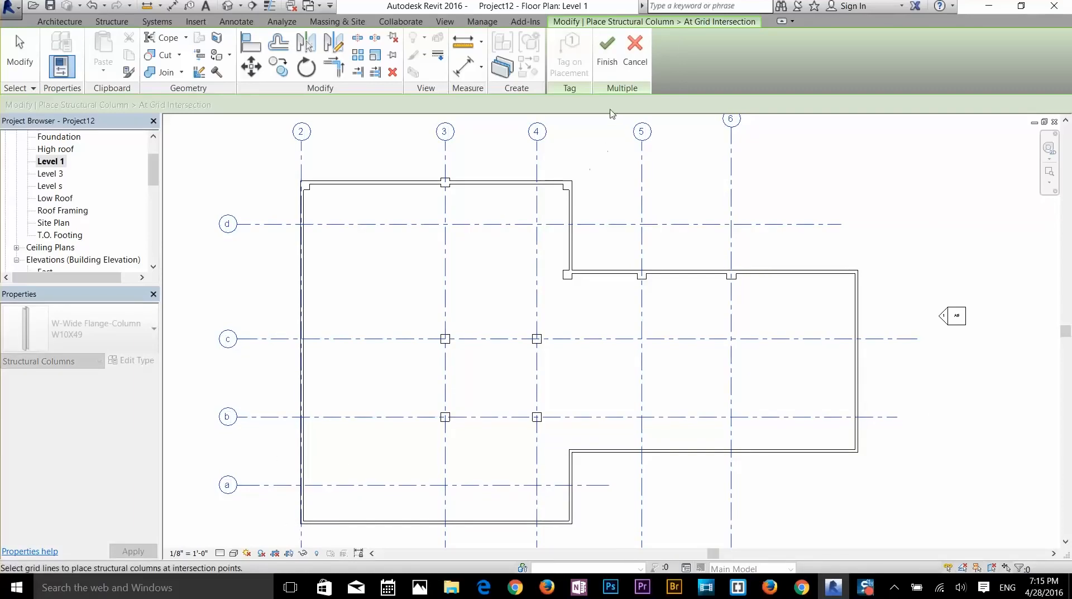
{"action": "left_click", "coordinate": [607, 56]}
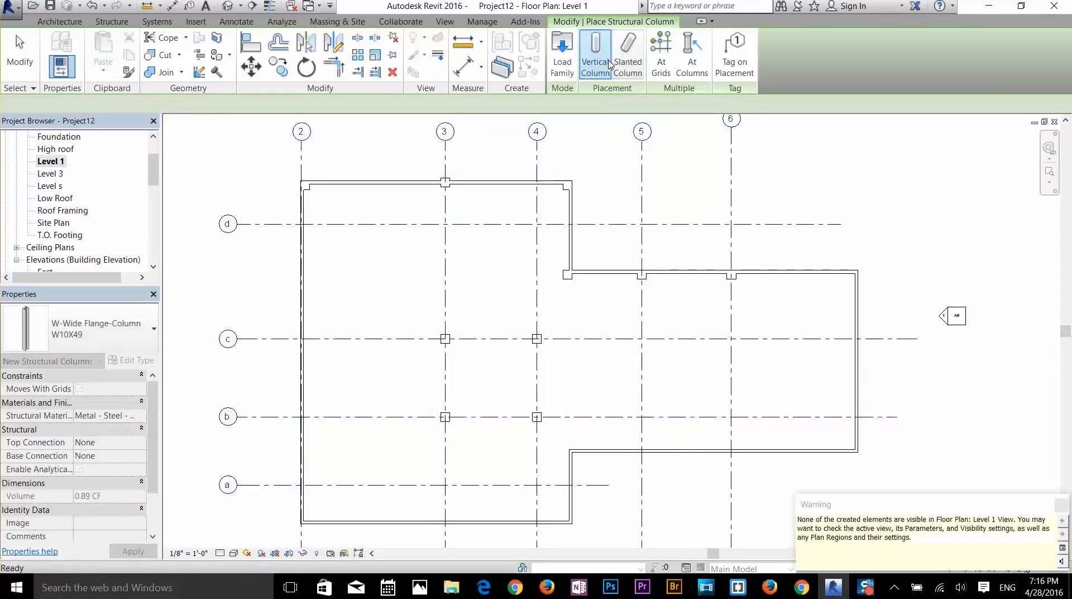
{"action": "left_click", "coordinate": [642, 338]}
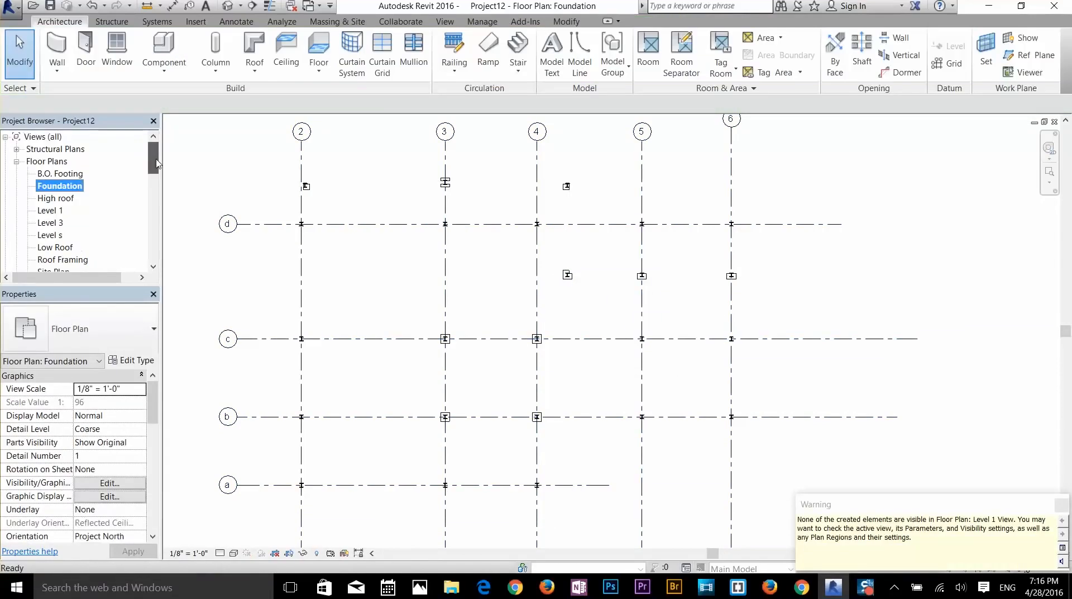
{"action": "left_click_drag", "start_coordinate": [154, 161], "coordinate": [155, 164]}
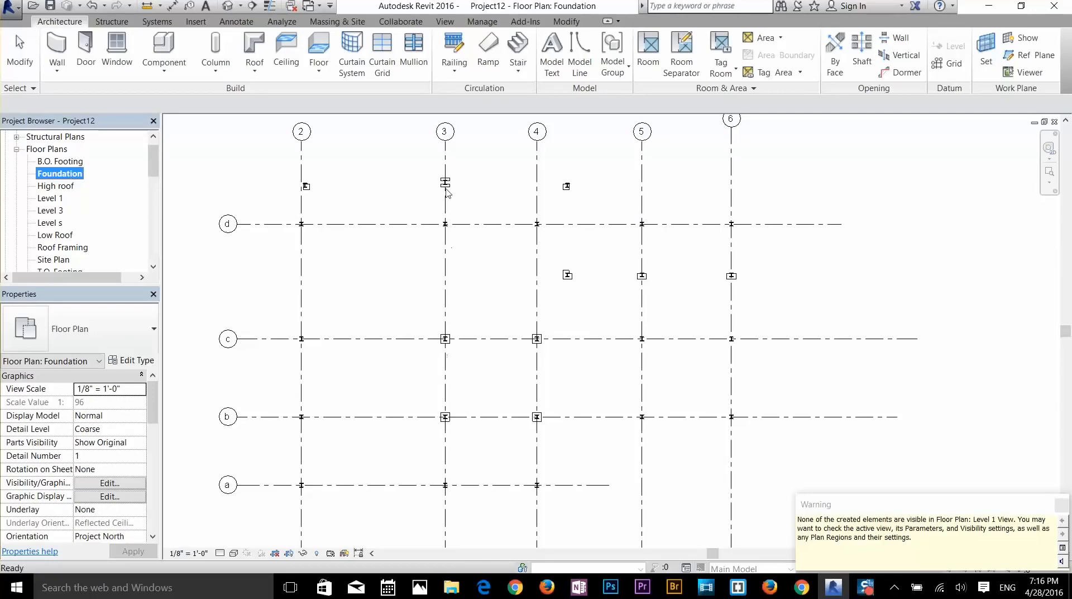
{"action": "scroll", "coordinate": [295, 432], "scroll_direction": "up", "scroll_amount": 10}
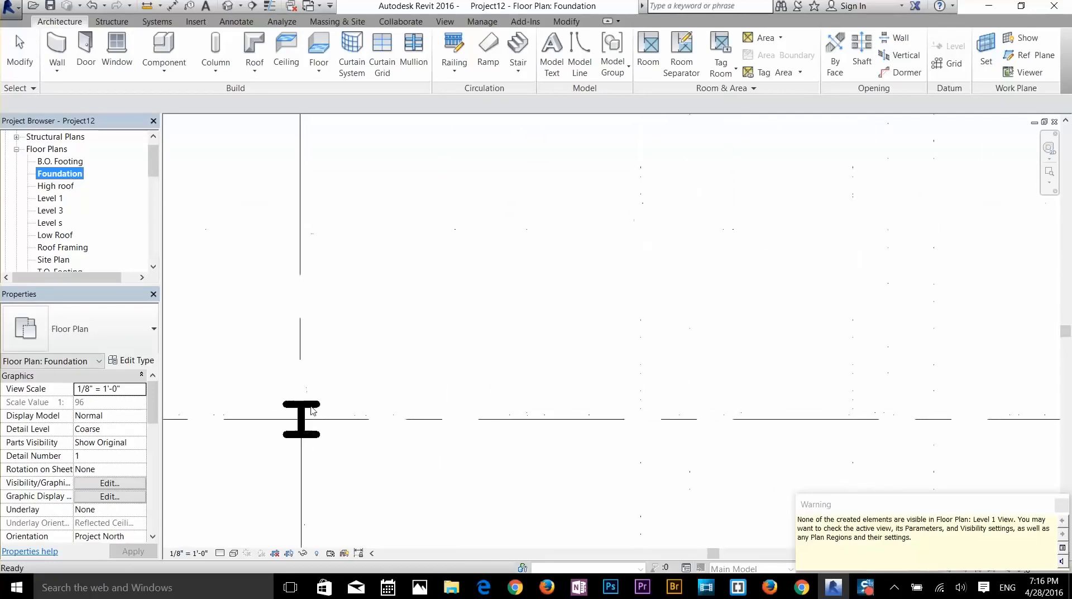
{"action": "scroll", "coordinate": [306, 422], "scroll_direction": "down", "scroll_amount": 15}
{"action": "scroll", "coordinate": [349, 422], "scroll_direction": "up", "scroll_amount": 5}
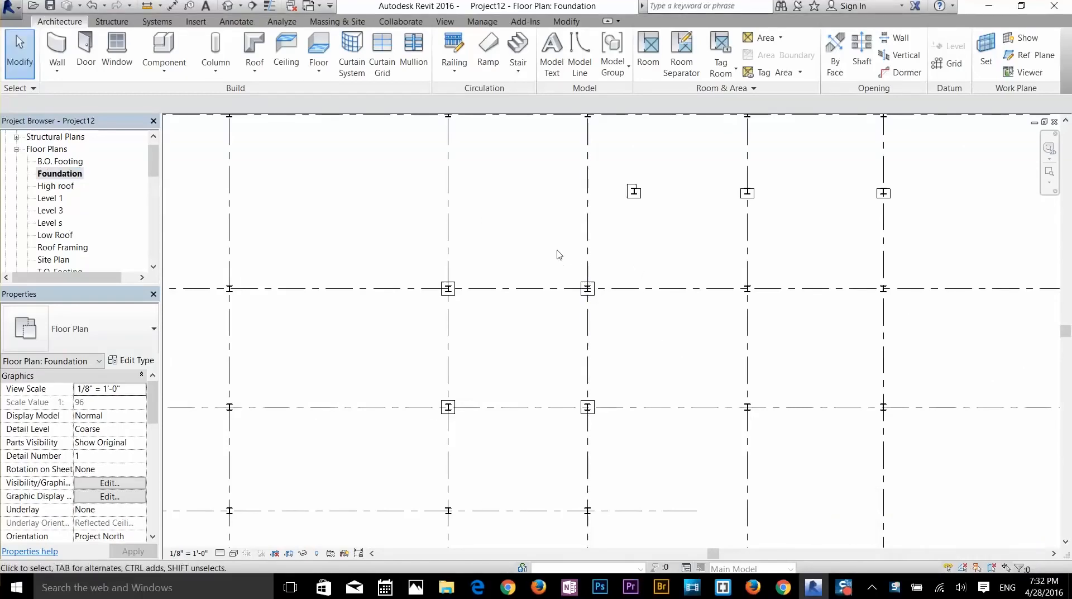
{"action": "left_click_drag", "start_coordinate": [557, 250], "coordinate": [630, 333]}
{"action": "left_click", "coordinate": [646, 333]}
{"action": "left_click_drag", "start_coordinate": [686, 156], "coordinate": [575, 226]}
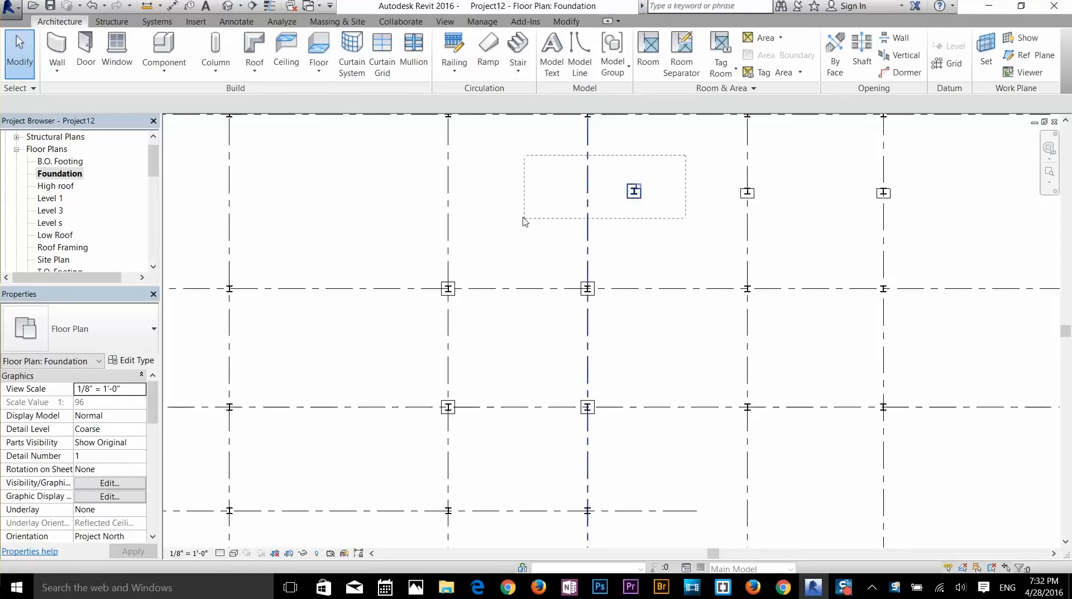
{"action": "left_click_drag", "start_coordinate": [514, 280], "coordinate": [678, 180]}
{"action": "key", "text": "Escape"}
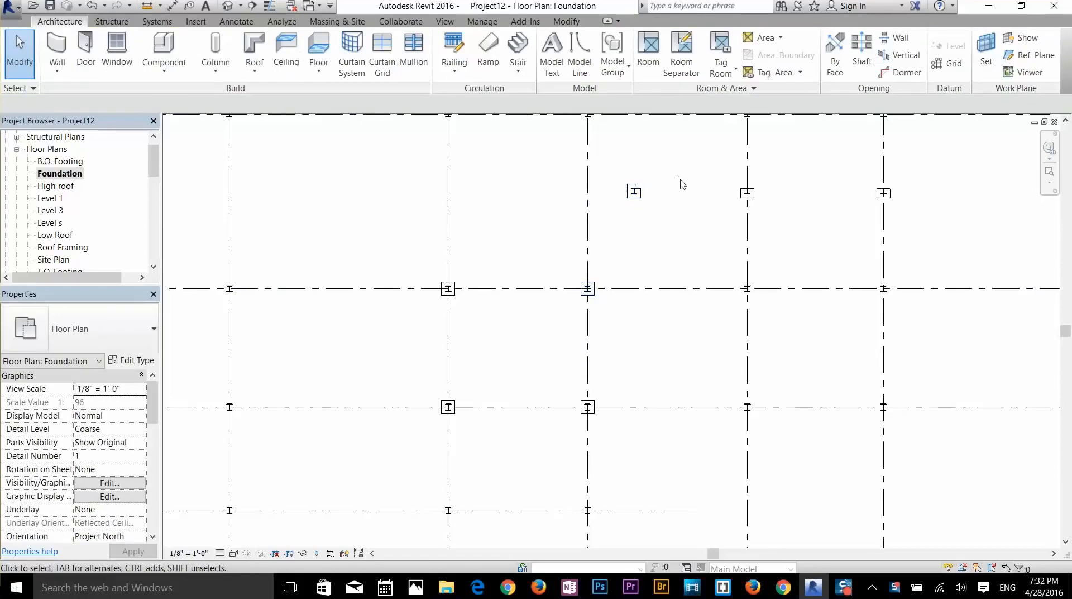